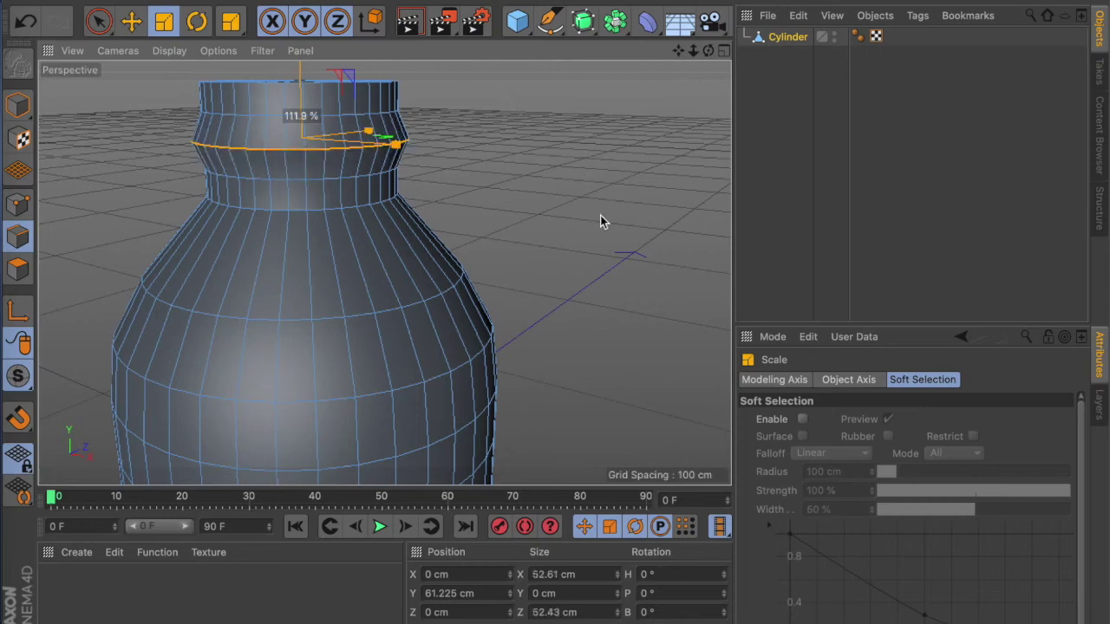
# Shrink the neck edge loop to about 88.5% and raise it slightly
pyautogui.click(313, 177)
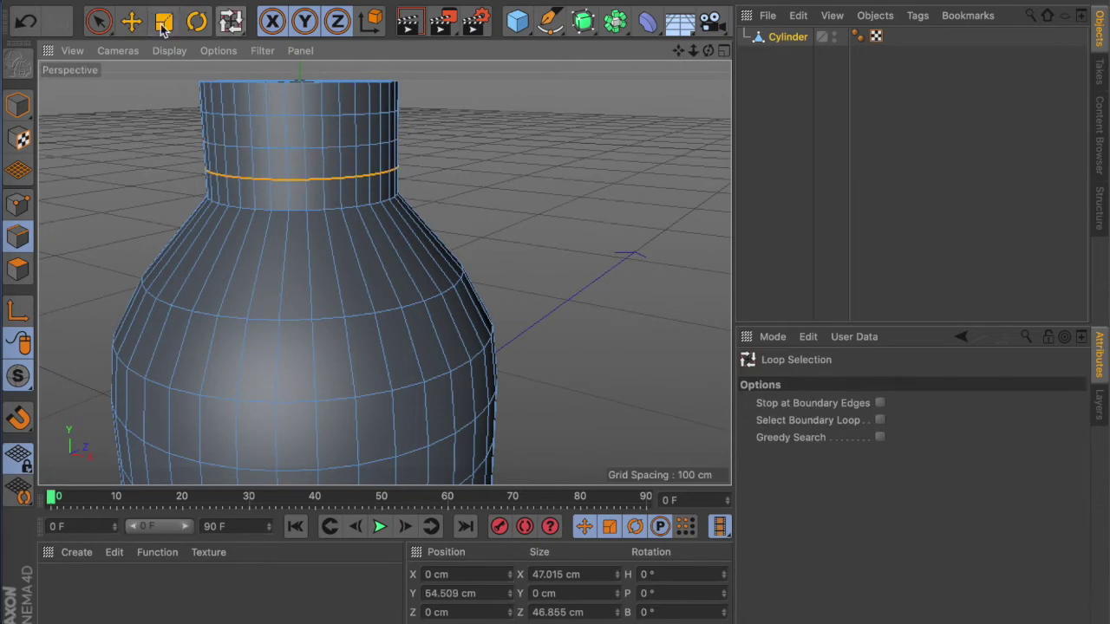
pyautogui.press('t')
pyautogui.moveTo(373, 171); pyautogui.dragTo(353, 169)
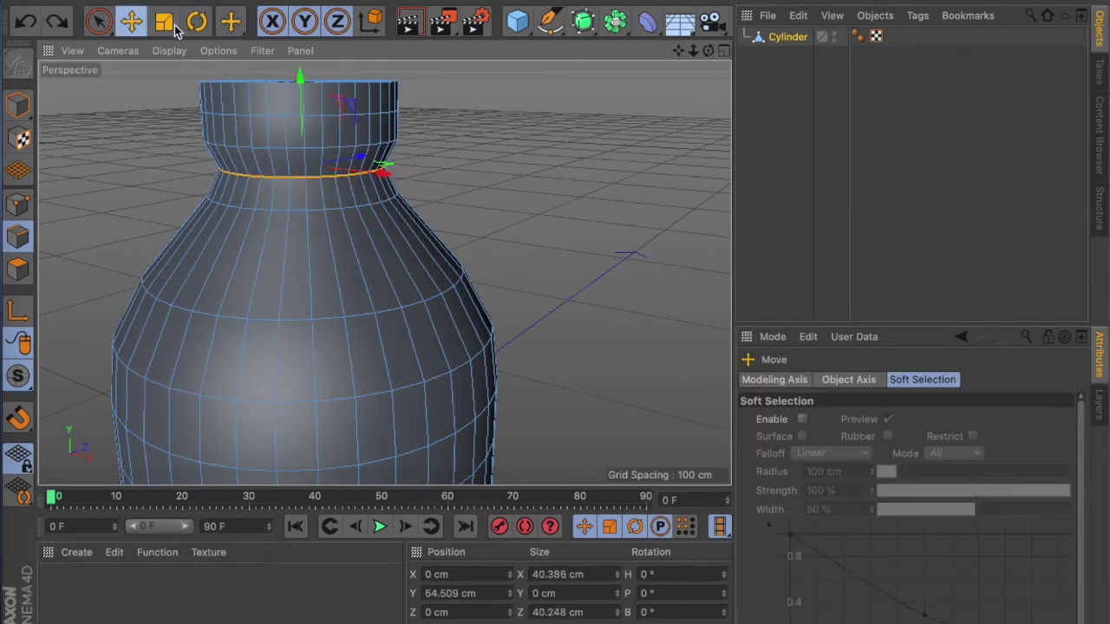
pyautogui.moveTo(476, 251)
pyautogui.keyDown('alt'); pyautogui.mouseDown()
pyautogui.moveTo(397, 354)
pyautogui.moveTo(540, 324)
pyautogui.mouseUp(); pyautogui.keyUp('alt')
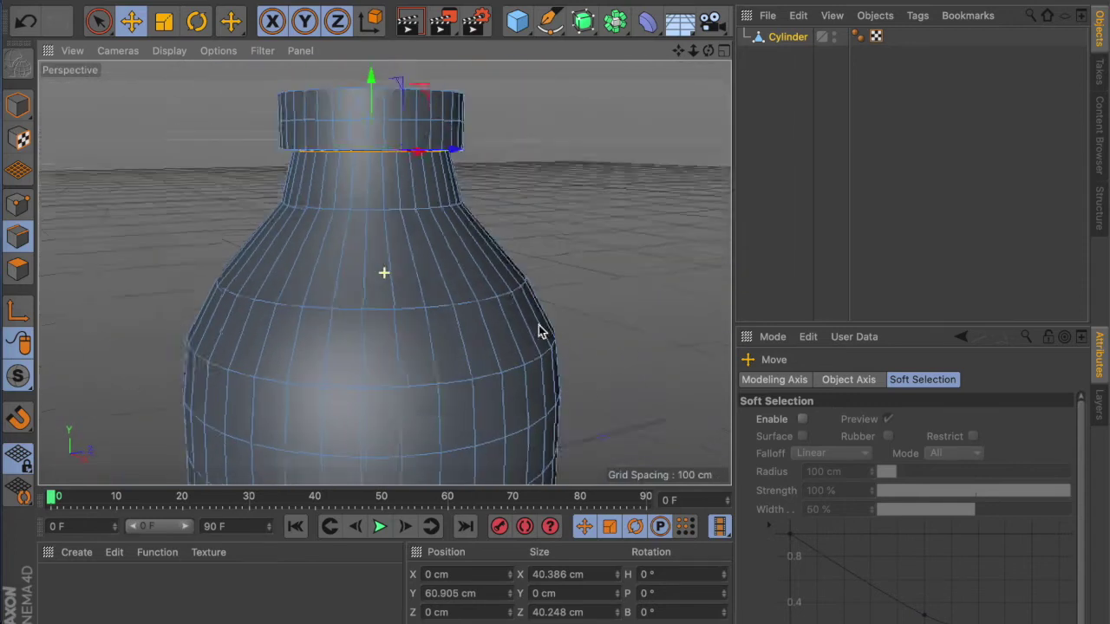
pyautogui.moveTo(390, 80); pyautogui.dragTo(390, 71)
# Select the lower neck loop, shift it about 5 cm, then undo that move
pyautogui.keyDown('alt'); pyautogui.moveTo(604, 194); pyautogui.dragTo(641, 240); pyautogui.keyUp('alt')
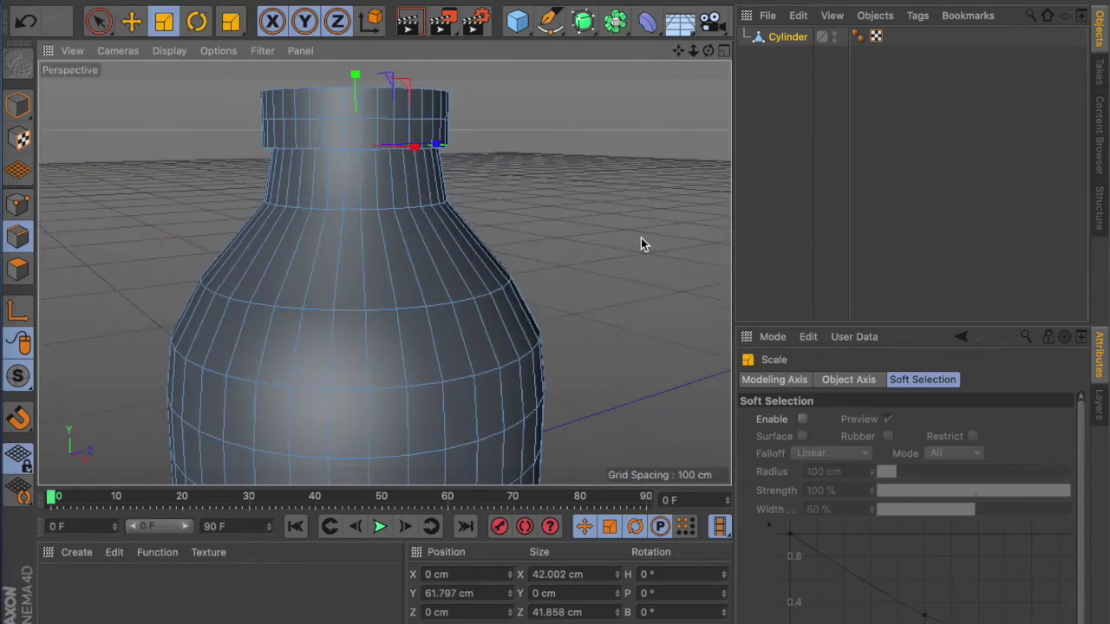
pyautogui.press('u')
pyautogui.press('l')
pyautogui.click(396, 223)
pyautogui.press('e')
pyautogui.moveTo(396, 222); pyautogui.dragTo(361, 124)
pyautogui.hotkey('ctrl', 'z')
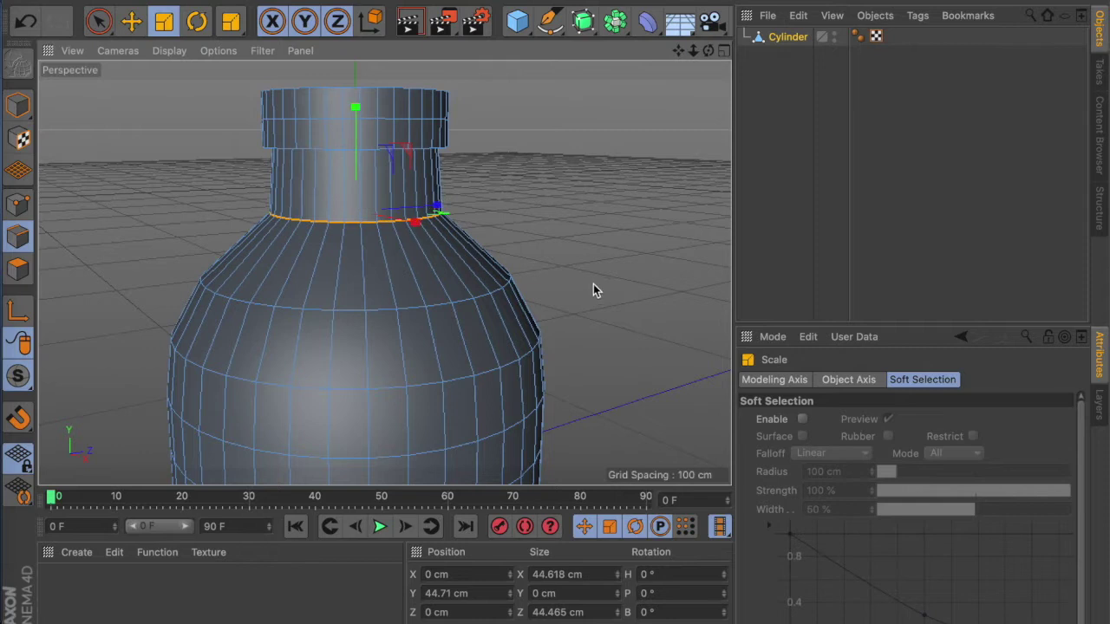
# Narrow the shoulder loop to about 94.3% and then a little further
pyautogui.scroll(-3, 593, 283)
pyautogui.scroll(4, 661, 426)
pyautogui.press('u')
pyautogui.press('l')
pyautogui.press('t')
pyautogui.moveTo(573, 199); pyautogui.dragTo(549, 199)
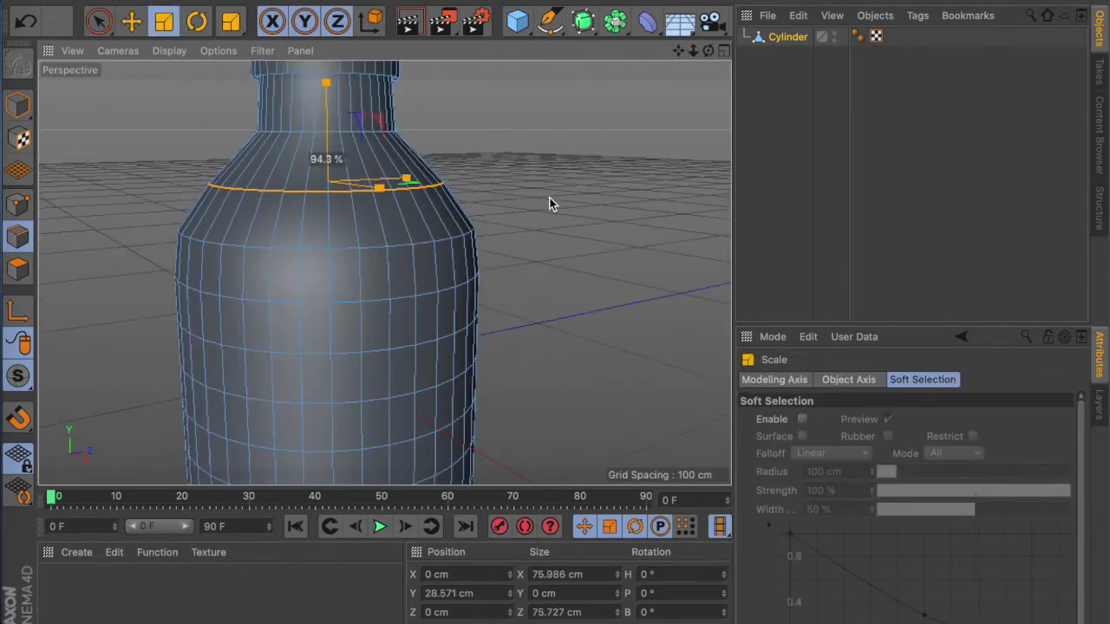
pyautogui.moveTo(500, 226); pyautogui.dragTo(547, 203)
pyautogui.scroll(-3, 550, 217)
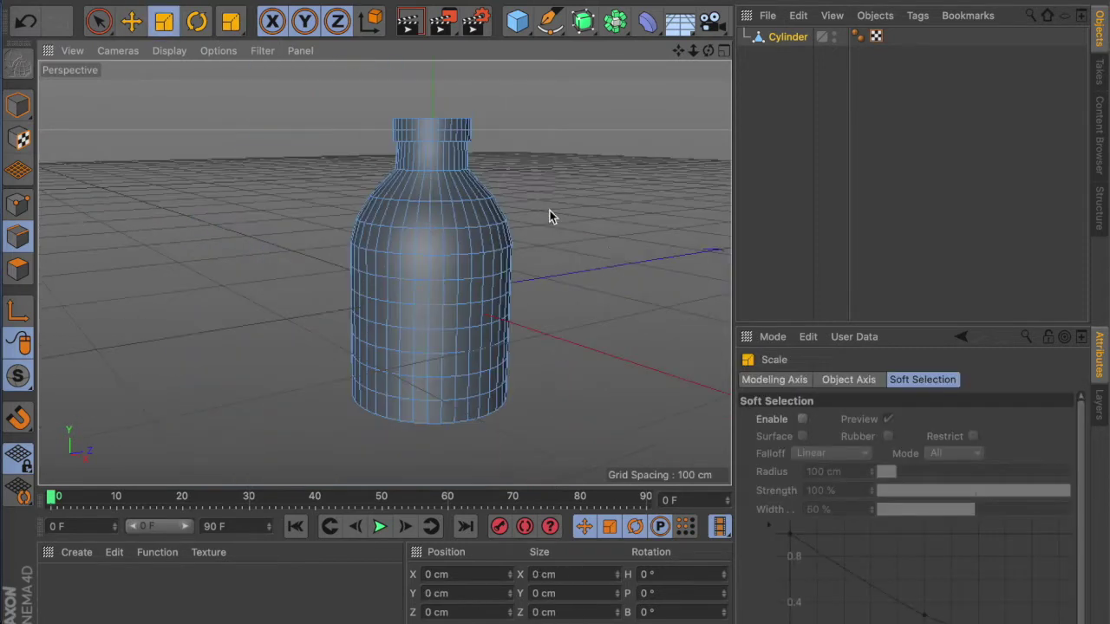
# Select the bottom edge loop and move it down to lower the bottle's base
pyautogui.doubleClick(468, 387)
pyautogui.press('e')
pyautogui.moveTo(429, 284); pyautogui.dragTo(426, 293)
pyautogui.moveTo(561, 460)
pyautogui.keyDown('alt'); pyautogui.mouseDown()
pyautogui.moveTo(572, 372)
pyautogui.moveTo(594, 425)
pyautogui.mouseUp(); pyautogui.keyUp('alt')
pyautogui.press('u')
pyautogui.press('l')
pyautogui.click(455, 277)
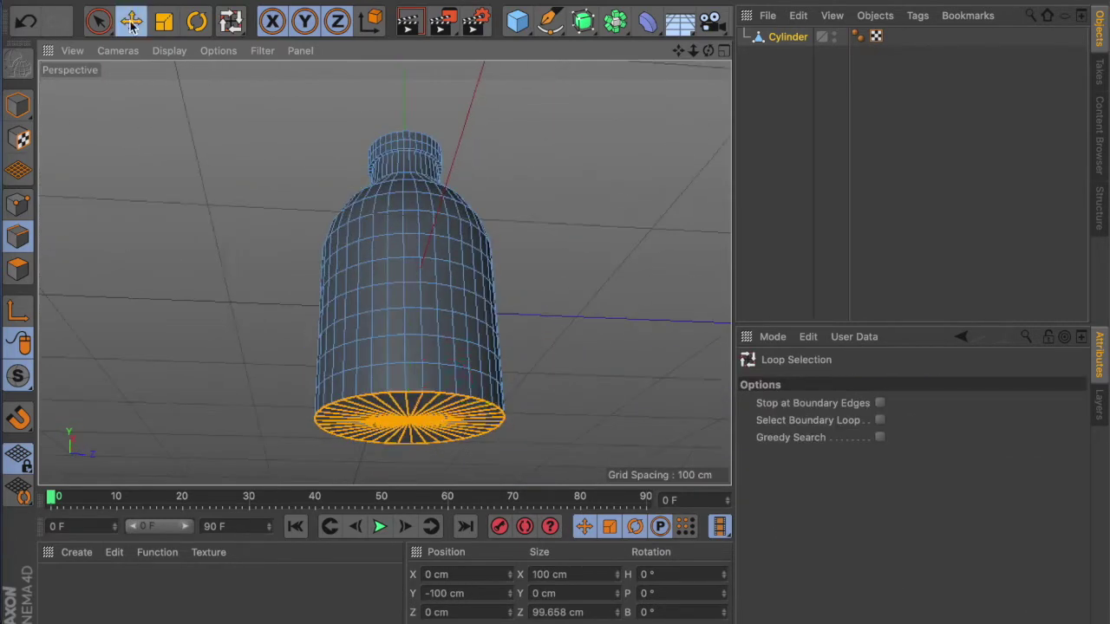
pyautogui.press('e')
pyautogui.scroll(-2, 596, 408)
pyautogui.click(580, 350)
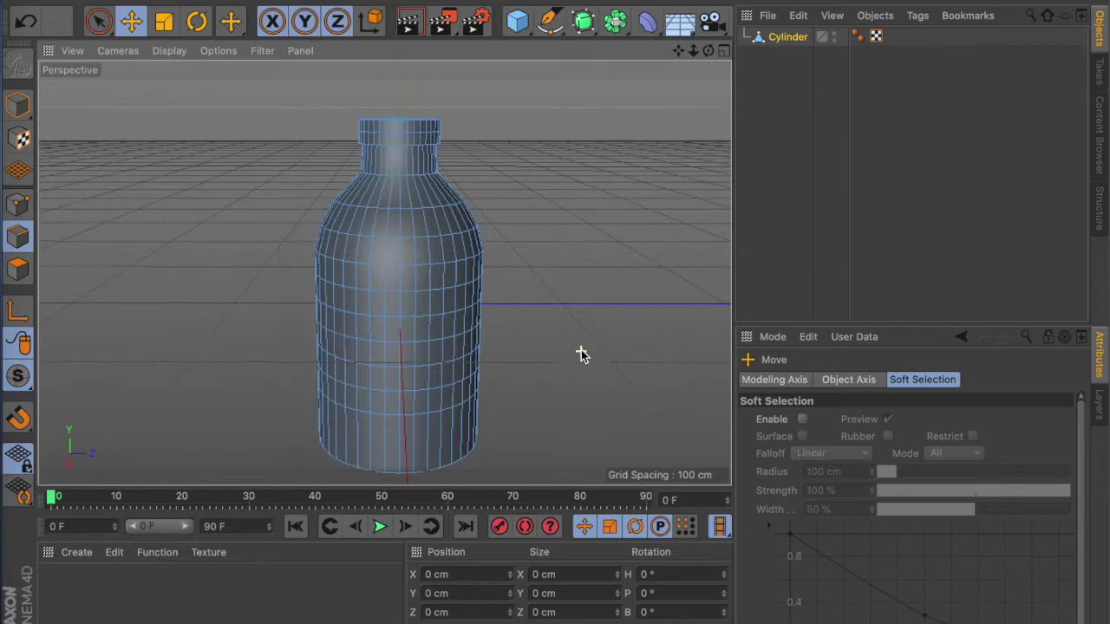
pyautogui.scroll(3, 422, 206)
pyautogui.scroll(3, 418, 274)
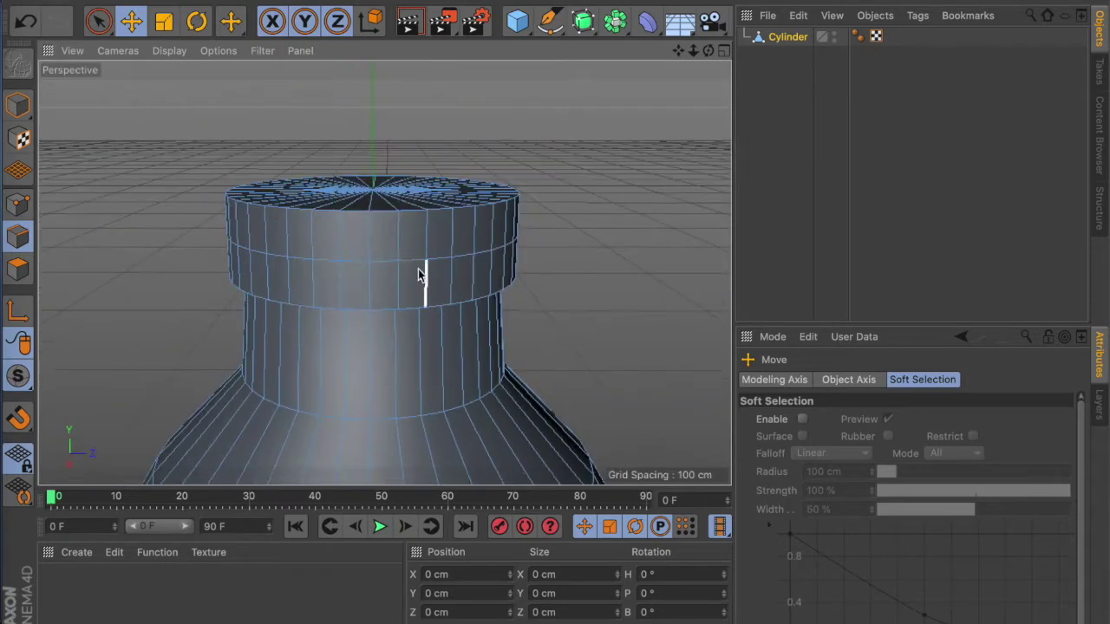
# Try loop, ring and box edge selection on the cap, settling on freehand Live Selection
pyautogui.click(524, 275)
pyautogui.press('u')
pyautogui.press('l')
pyautogui.press('u')
pyautogui.press('b')
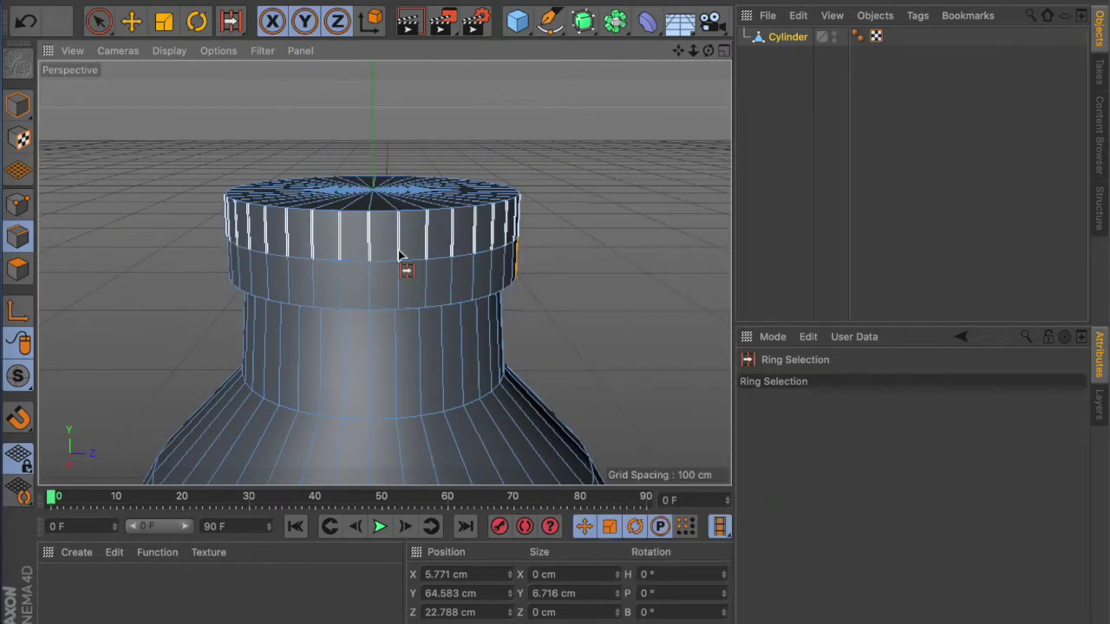
pyautogui.press('u')
pyautogui.hotkey('ctrl', 'a')
pyautogui.hotkey('ctrl', 'z')
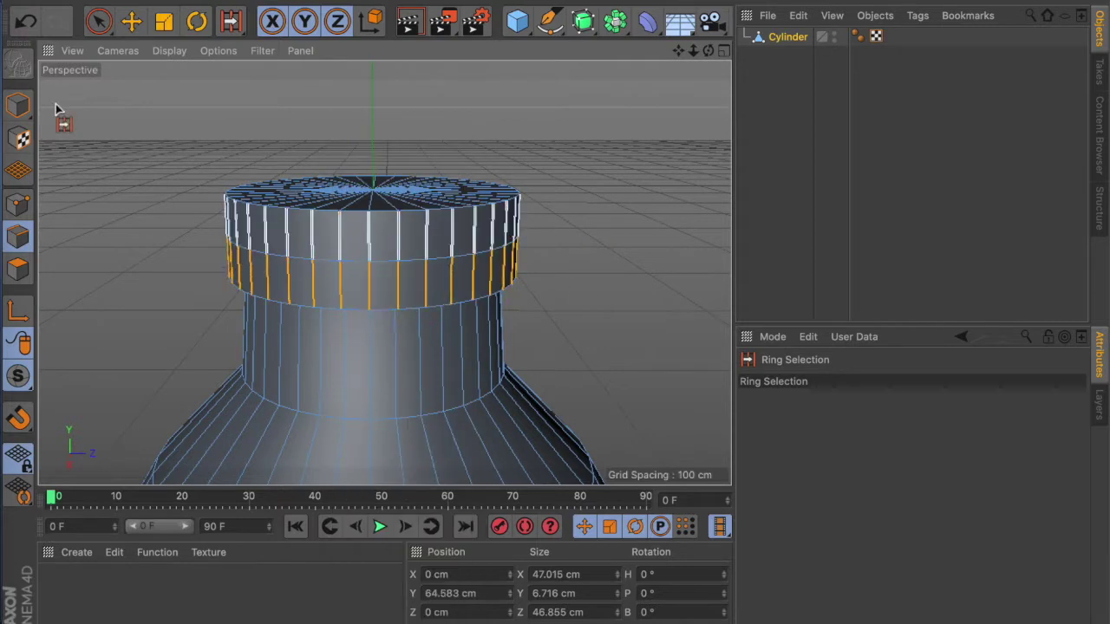
pyautogui.press('space')
pyautogui.click(339, 238)
pyautogui.press('space')
pyautogui.click(322, 240)
pyautogui.press('space')
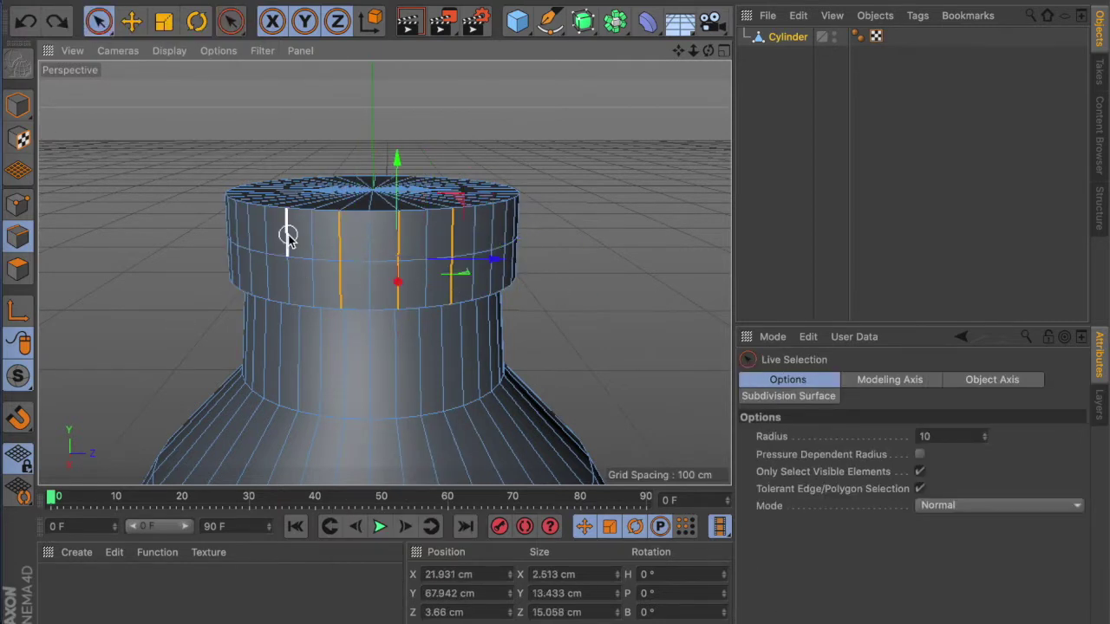
# Pick alternating vertical edges around the cap and scale them up slightly
pyautogui.keyDown('alt'); pyautogui.moveTo(254, 277); pyautogui.dragTo(286, 298); pyautogui.keyUp('alt')
pyautogui.keyDown('alt'); pyautogui.moveTo(175, 314); pyautogui.dragTo(525, 269); pyautogui.keyUp('alt')
pyautogui.keyDown('shift'); pyautogui.click(200, 338); pyautogui.keyUp('shift')
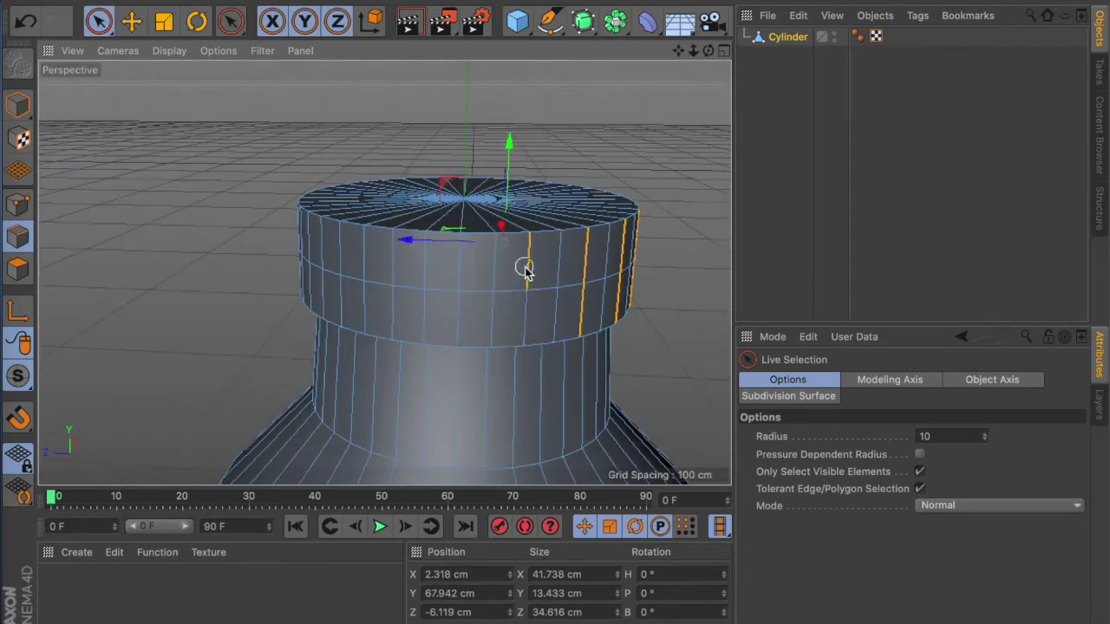
pyautogui.keyDown('shift'); pyautogui.click(397, 256); pyautogui.keyUp('shift')
pyautogui.keyDown('alt'); pyautogui.moveTo(205, 317); pyautogui.dragTo(414, 297); pyautogui.keyUp('alt')
pyautogui.keyDown('alt'); pyautogui.moveTo(301, 253); pyautogui.dragTo(333, 338); pyautogui.keyUp('alt')
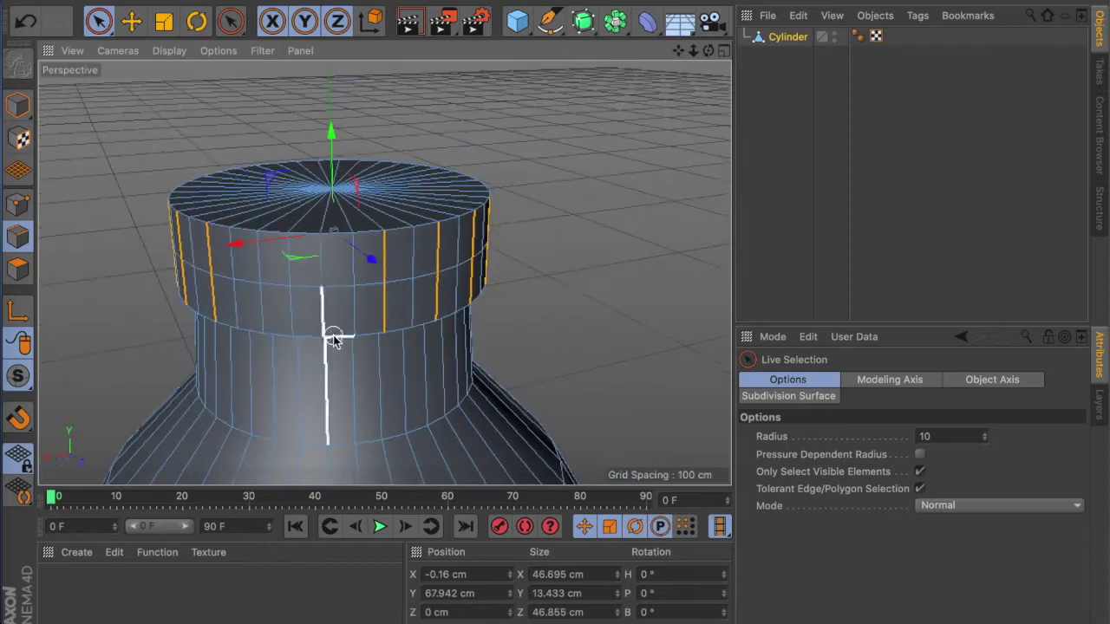
pyautogui.press('t')
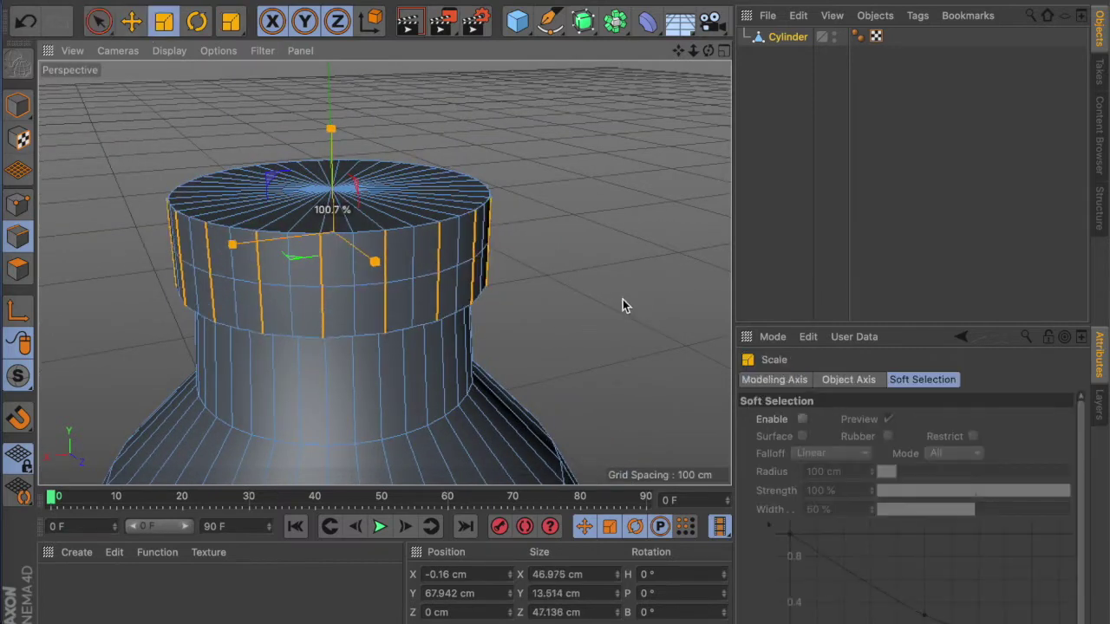
pyautogui.moveTo(591, 254)
pyautogui.keyDown('alt'); pyautogui.mouseDown()
pyautogui.moveTo(623, 292)
pyautogui.moveTo(629, 347)
pyautogui.moveTo(626, 290)
pyautogui.mouseUp(); pyautogui.keyUp('alt')
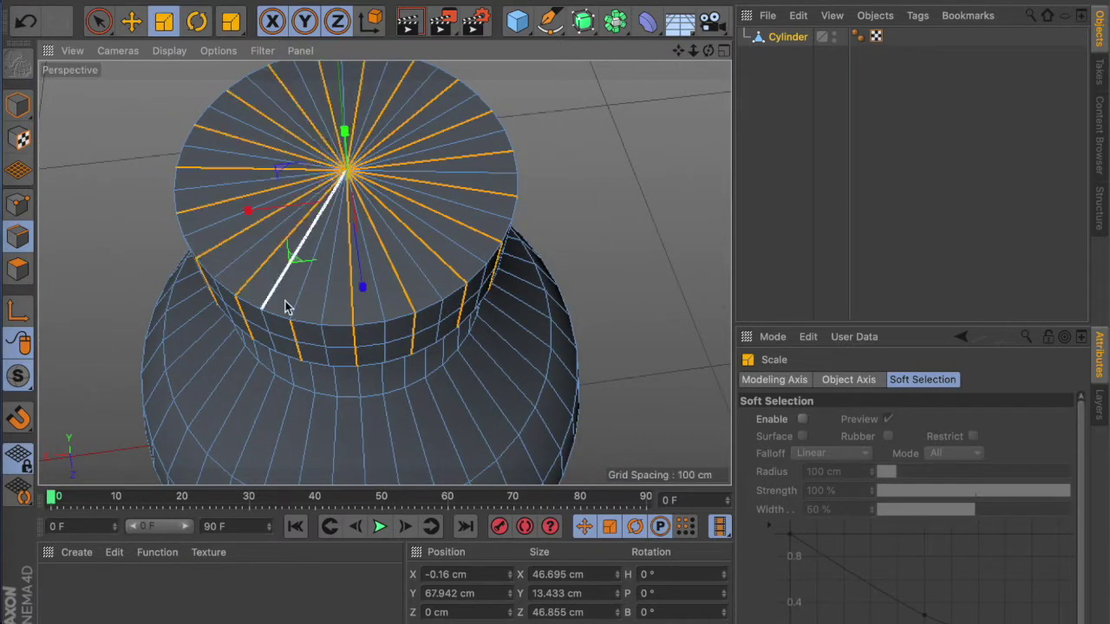
pyautogui.moveTo(607, 267)
pyautogui.keyDown('alt'); pyautogui.mouseDown()
pyautogui.moveTo(611, 356)
pyautogui.moveTo(568, 350)
pyautogui.mouseUp(); pyautogui.keyUp('alt')
# Raise the cap's top edge loop about 3.87 cm, undoing a second, larger raise
pyautogui.scroll(5, 561, 340)
pyautogui.keyDown('alt'); pyautogui.moveTo(521, 225); pyautogui.dragTo(460, 278); pyautogui.keyUp('alt')
pyautogui.press('u')
pyautogui.press('l')
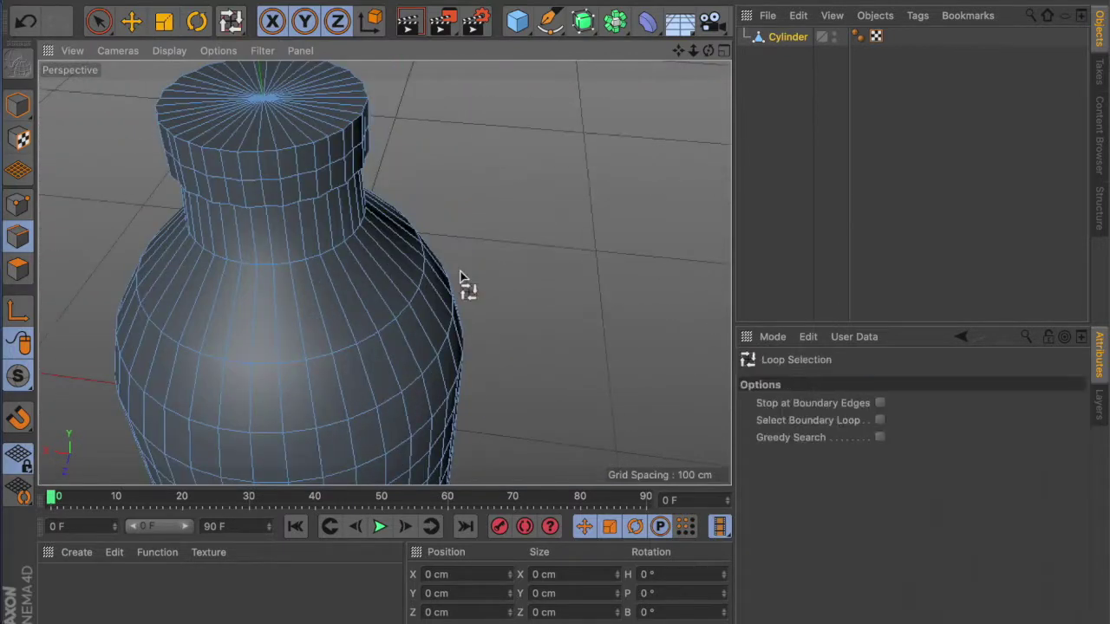
pyautogui.keyDown('alt'); pyautogui.moveTo(298, 138); pyautogui.dragTo(321, 279); pyautogui.keyUp('alt')
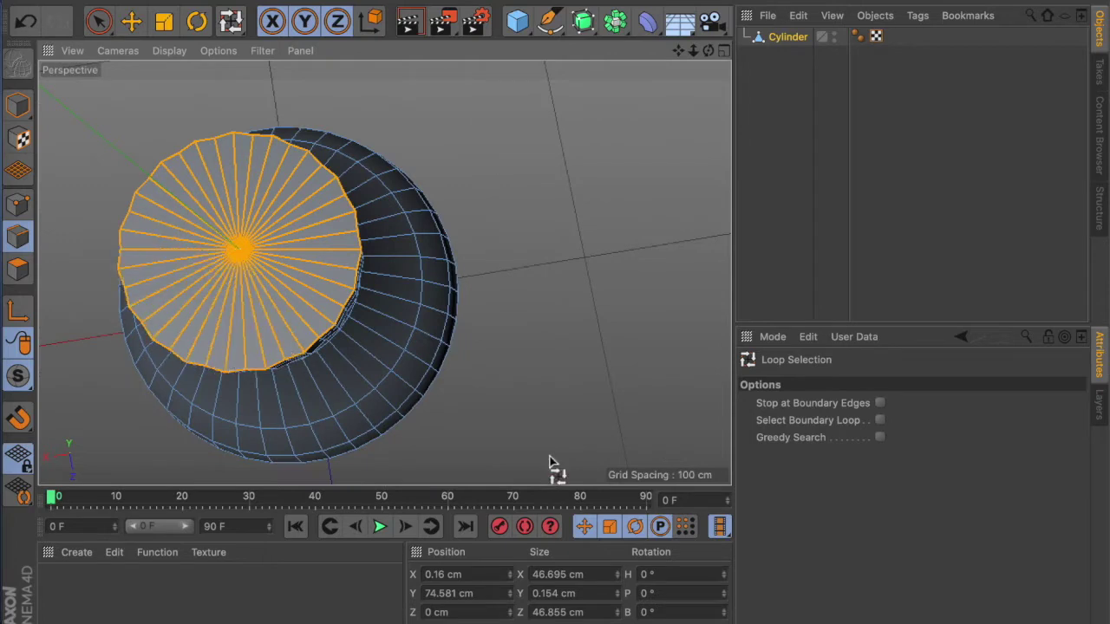
pyautogui.keyDown('alt'); pyautogui.moveTo(548, 461); pyautogui.dragTo(656, 352); pyautogui.keyUp('alt')
pyautogui.press('e')
pyautogui.moveTo(302, 108); pyautogui.dragTo(302, 79)
pyautogui.scroll(5, 334, 215)
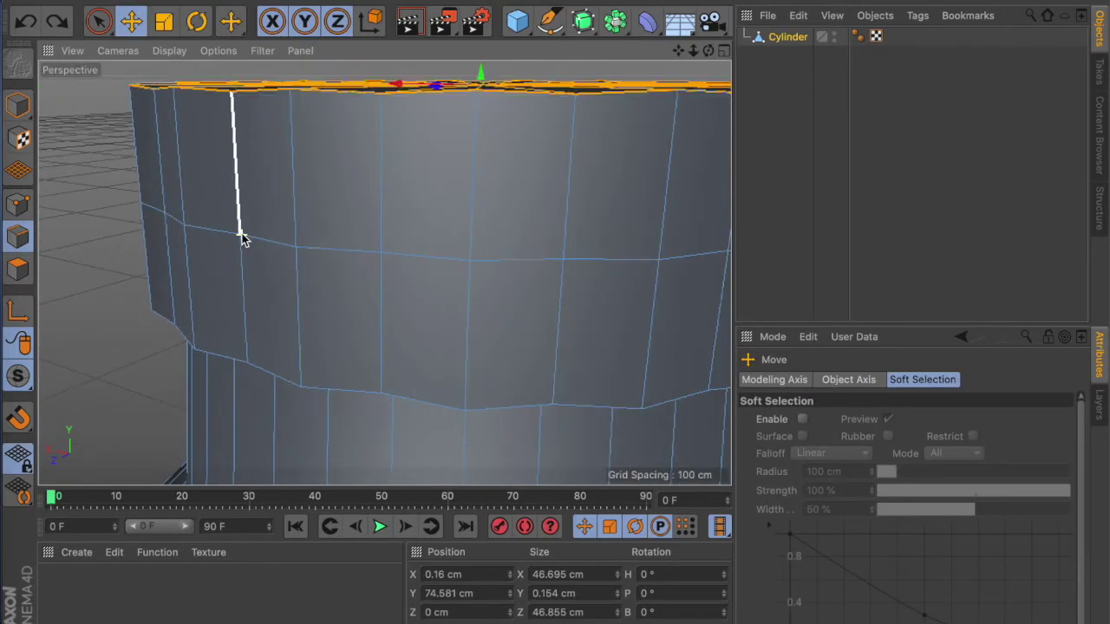
pyautogui.moveTo(242, 235); pyautogui.dragTo(467, 94)
pyautogui.hotkey('ctrl', 'z')
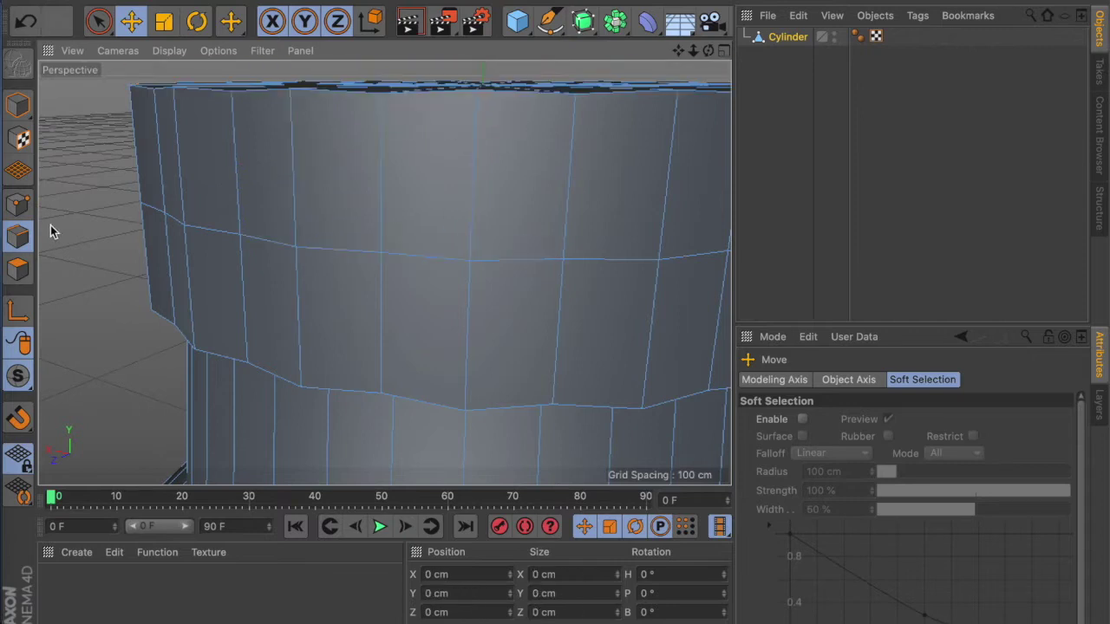
pyautogui.keyDown('alt'); pyautogui.moveTo(601, 198); pyautogui.dragTo(547, 223); pyautogui.keyUp('alt')
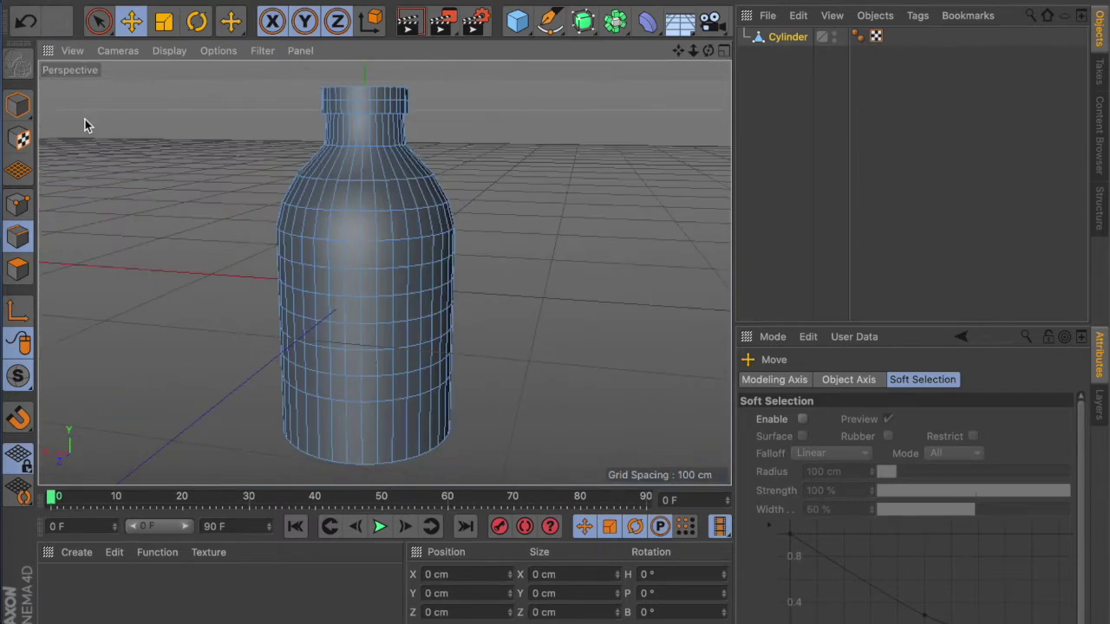
# Put the Cylinder bottle under a Subdivision Surface to smooth it
pyautogui.keyDown('alt'); pyautogui.click(582, 21); pyautogui.keyUp('alt')
pyautogui.click(408, 23)
pyautogui.scroll(3, 643, 275)
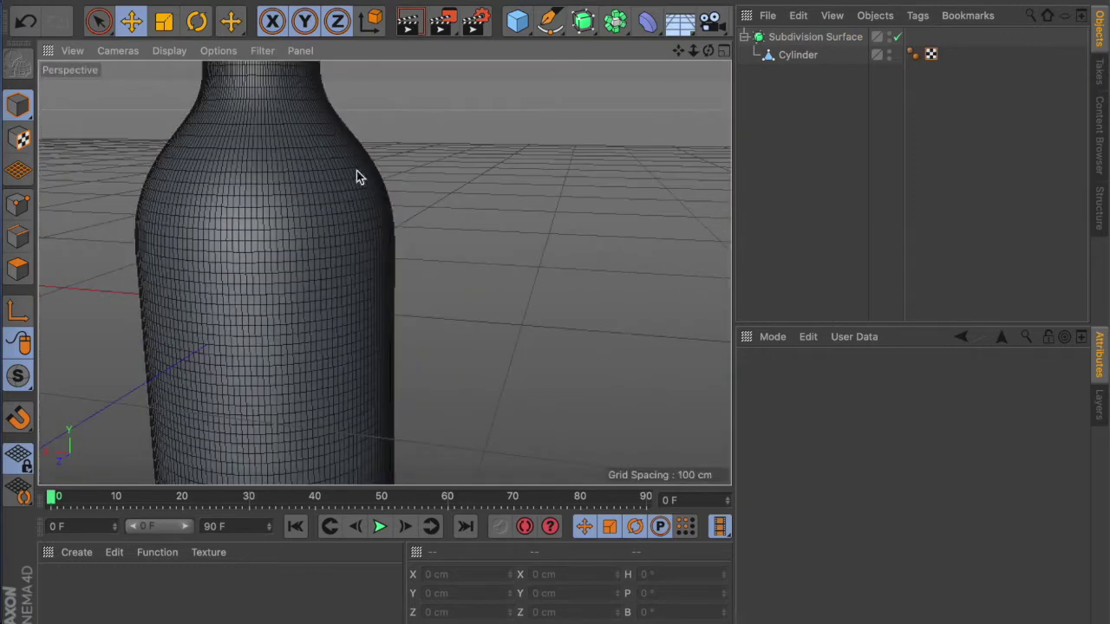
pyautogui.click(356, 177)
pyautogui.hotkey('alt', 'g')
pyautogui.hotkey('ctrl', 'r')
pyautogui.click(491, 274)
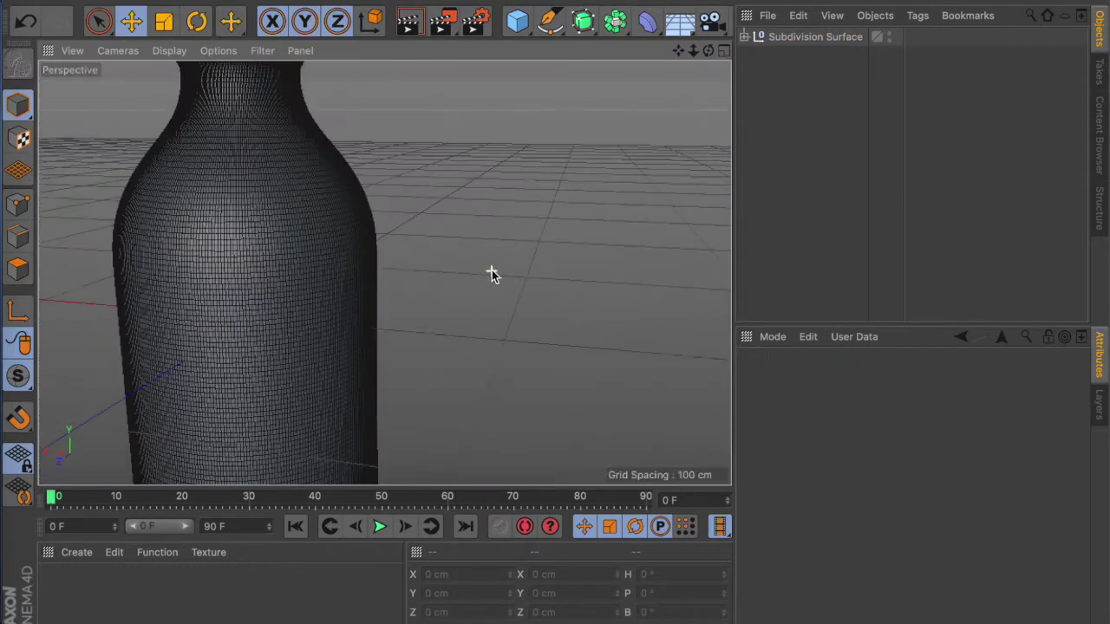
pyautogui.scroll(-3, 492, 273)
# Switch to Object mode and add a Tube primitive to the scene
pyautogui.moveTo(18, 65); pyautogui.dragTo(74, 159)
pyautogui.click(388, 259)
pyautogui.scroll(3, 499, 341)
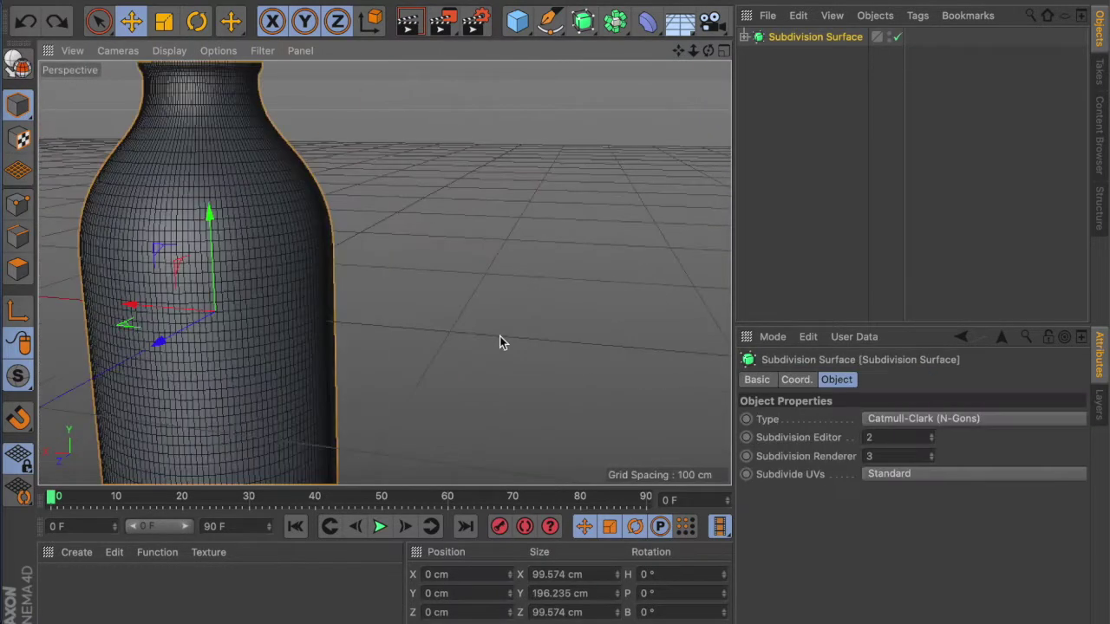
pyautogui.scroll(-3, 499, 340)
pyautogui.click(516, 20)
pyautogui.click(879, 178)
# Give the Tube 98 rotation segments, outer radius 51, inner radius 47, height 60 cm, and lower it
pyautogui.keyDown('alt'); pyautogui.moveTo(644, 235); pyautogui.dragTo(597, 302); pyautogui.keyUp('alt')
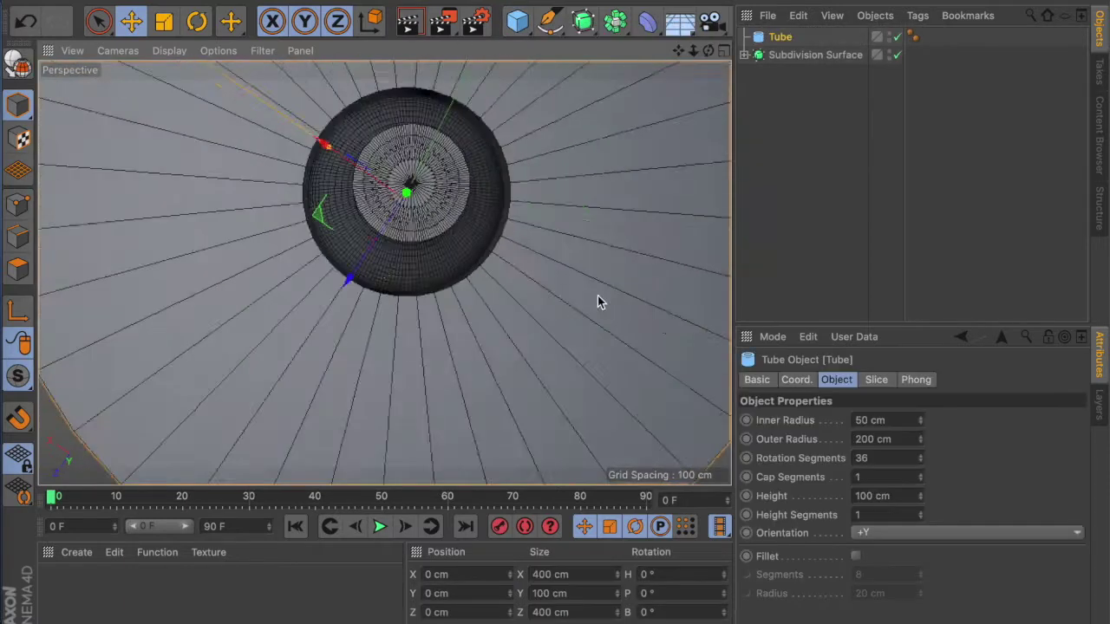
pyautogui.hotkey('ctrl', 'shift', 'z')
pyautogui.hotkey('ctrl', 'shift', 'z')
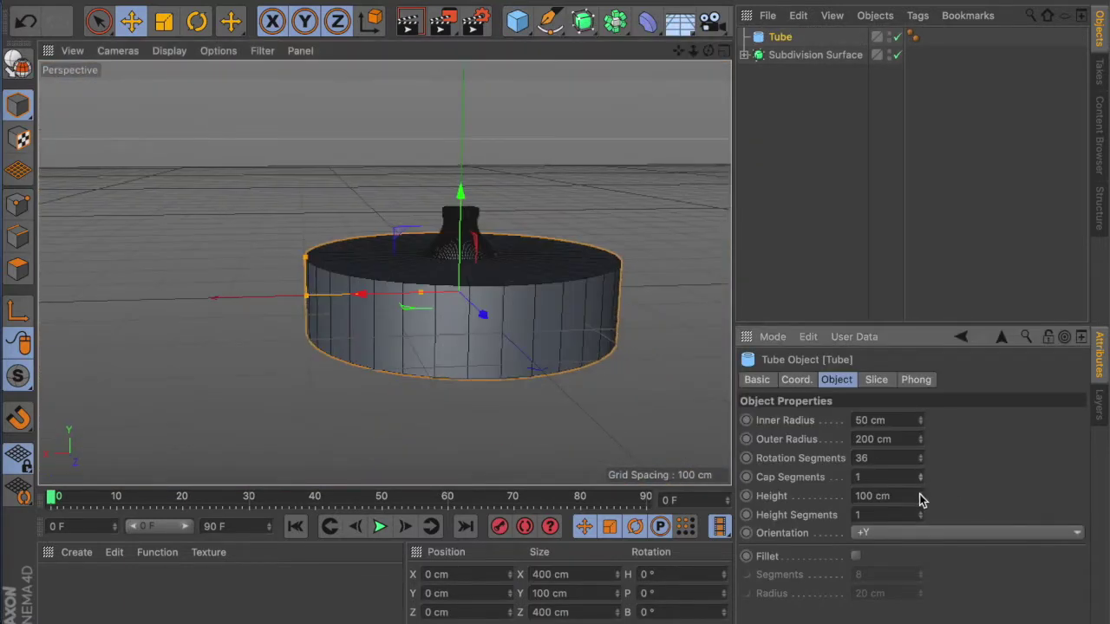
pyautogui.moveTo(923, 464); pyautogui.dragTo(921, 451)
pyautogui.hotkey('ctrl', 'shift', 'z')
pyautogui.hotkey('ctrl', 'shift', 'z')
pyautogui.keyDown('alt'); pyautogui.moveTo(563, 316); pyautogui.dragTo(554, 260); pyautogui.keyUp('alt')
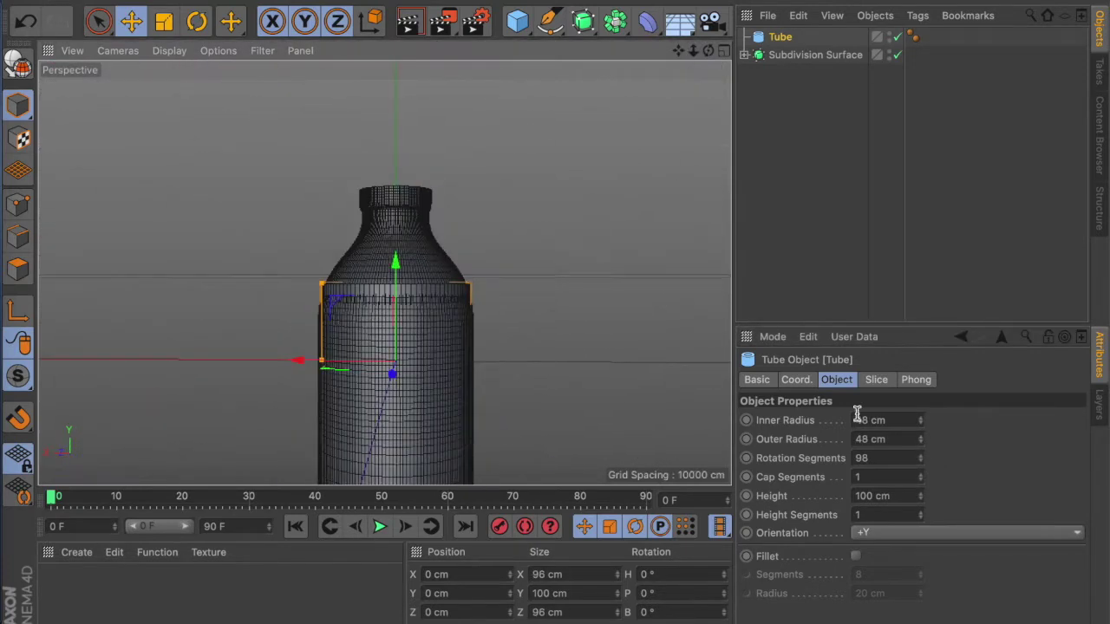
pyautogui.moveTo(922, 499); pyautogui.dragTo(922, 505)
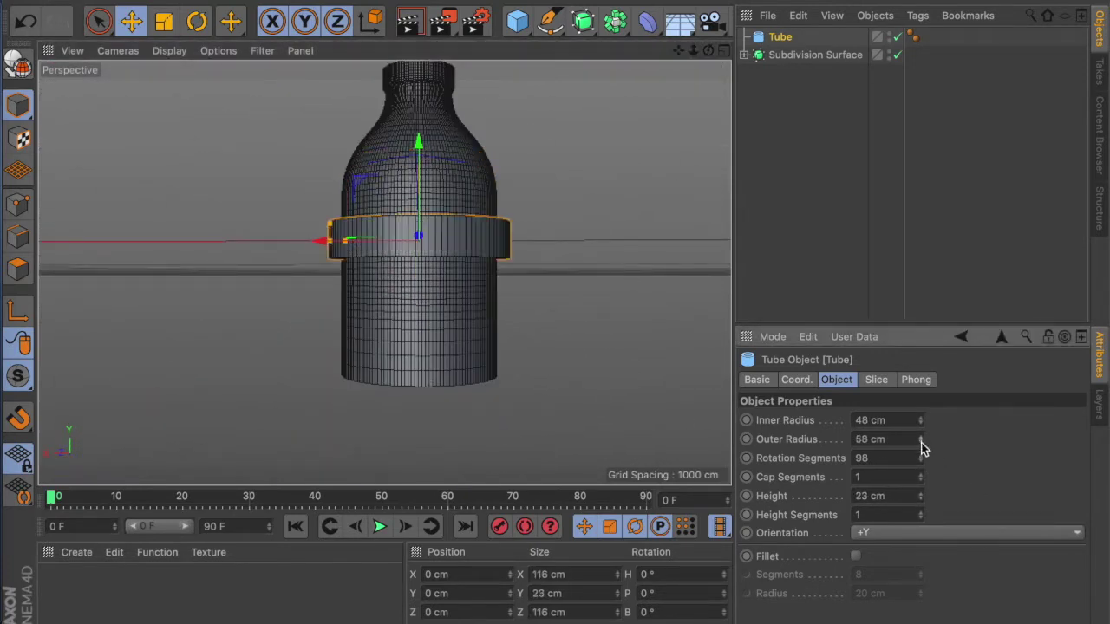
pyautogui.moveTo(641, 336); pyautogui.dragTo(630, 330)
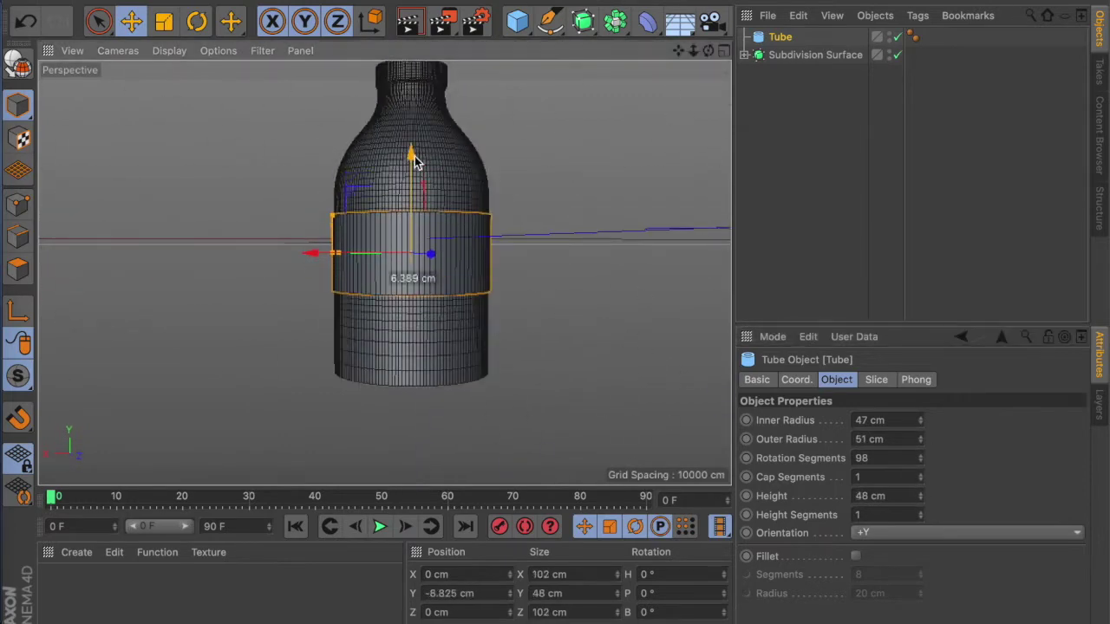
pyautogui.moveTo(922, 490); pyautogui.dragTo(922, 451)
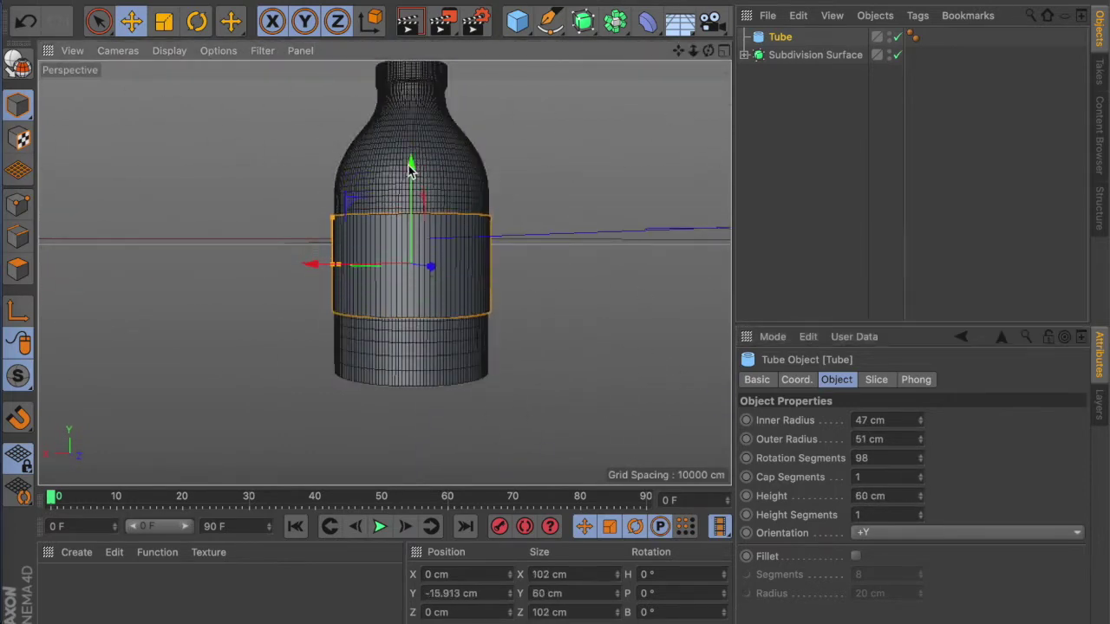
pyautogui.moveTo(693, 226)
pyautogui.keyDown('alt'); pyautogui.mouseDown()
pyautogui.moveTo(659, 260)
pyautogui.moveTo(619, 267)
pyautogui.mouseUp(); pyautogui.keyUp('alt')
# Add a Displacer deformer as a child of the Tube label band
pyautogui.click(615, 285)
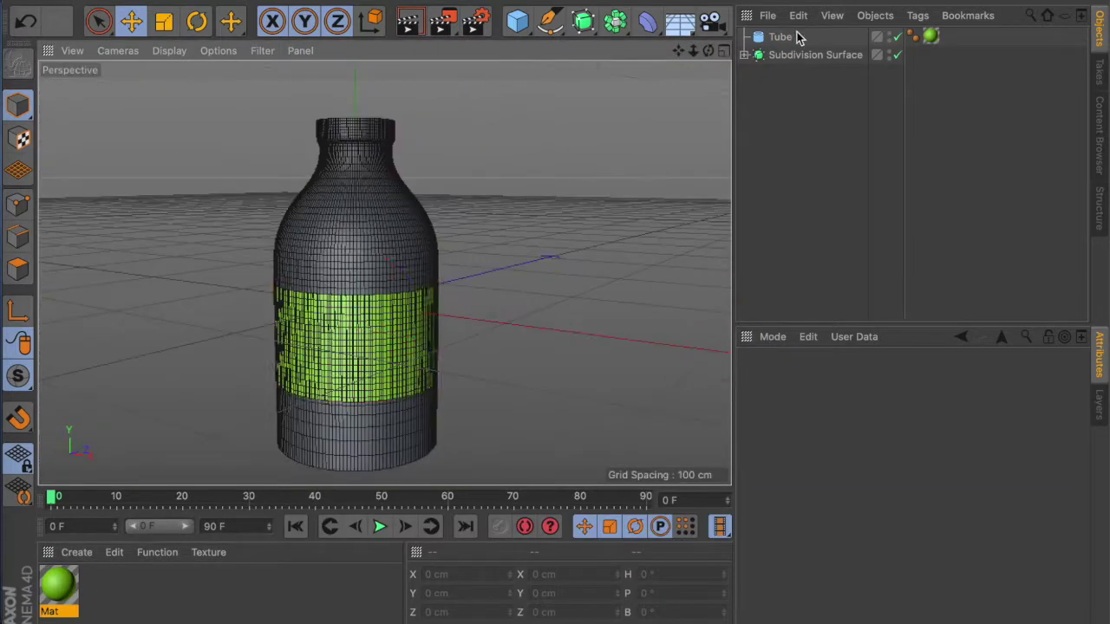
pyautogui.click(780, 37)
pyautogui.click(837, 380)
pyautogui.click(915, 380)
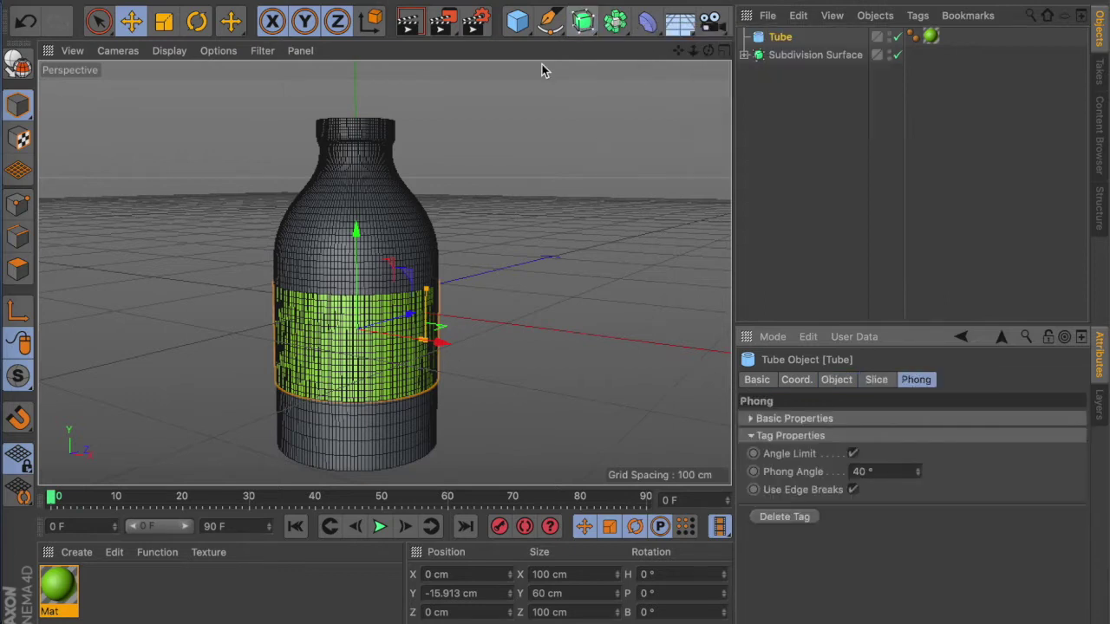
pyautogui.click(647, 20)
pyautogui.keyDown('shift'); pyautogui.click(122, 240); pyautogui.keyUp('shift')
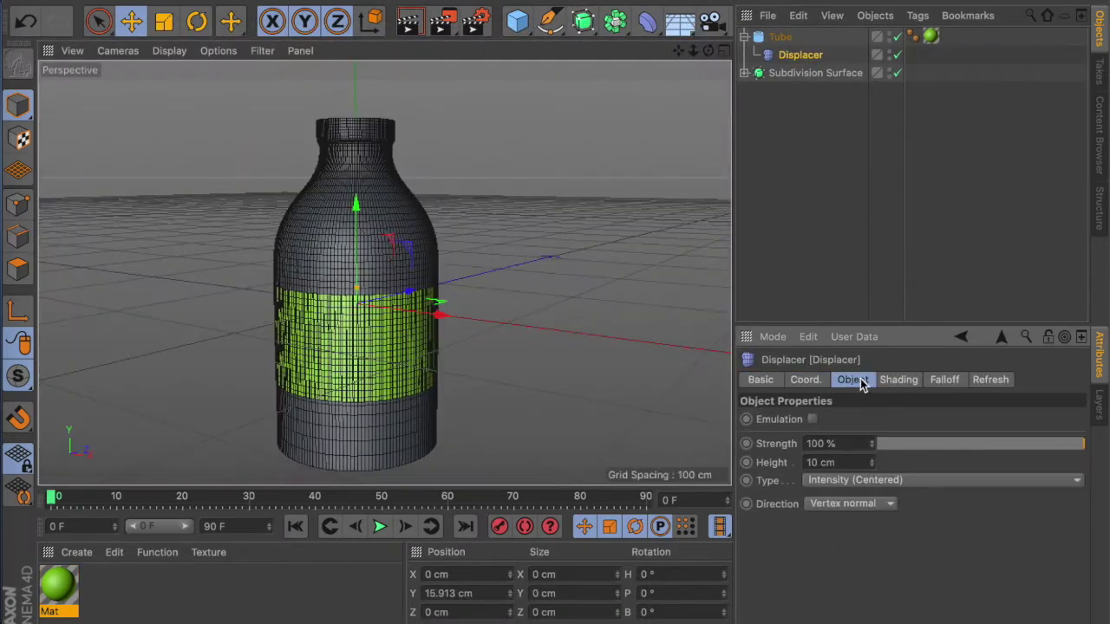
pyautogui.click(944, 379)
pyautogui.click(898, 379)
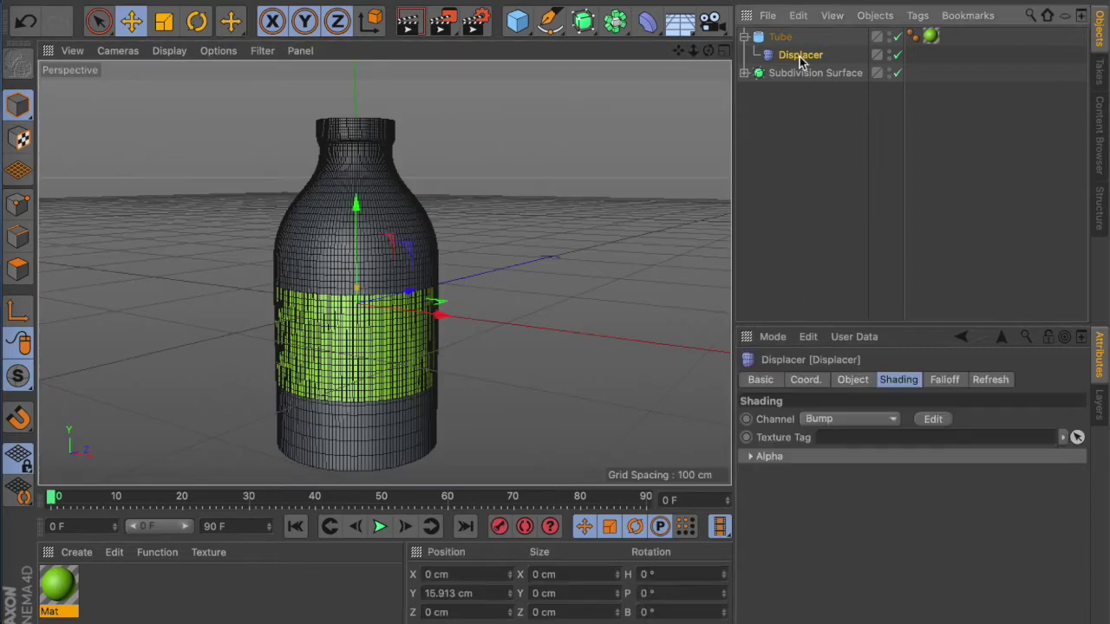
pyautogui.click(852, 379)
# Open the Mat material and enable its Bump channel's texture slot
pyautogui.doubleClick(58, 585)
pyautogui.click(256, 368)
pyautogui.click(491, 200)
# Load Noise into the bump, set global scale to 161% and noise type to Electric
pyautogui.click(501, 420)
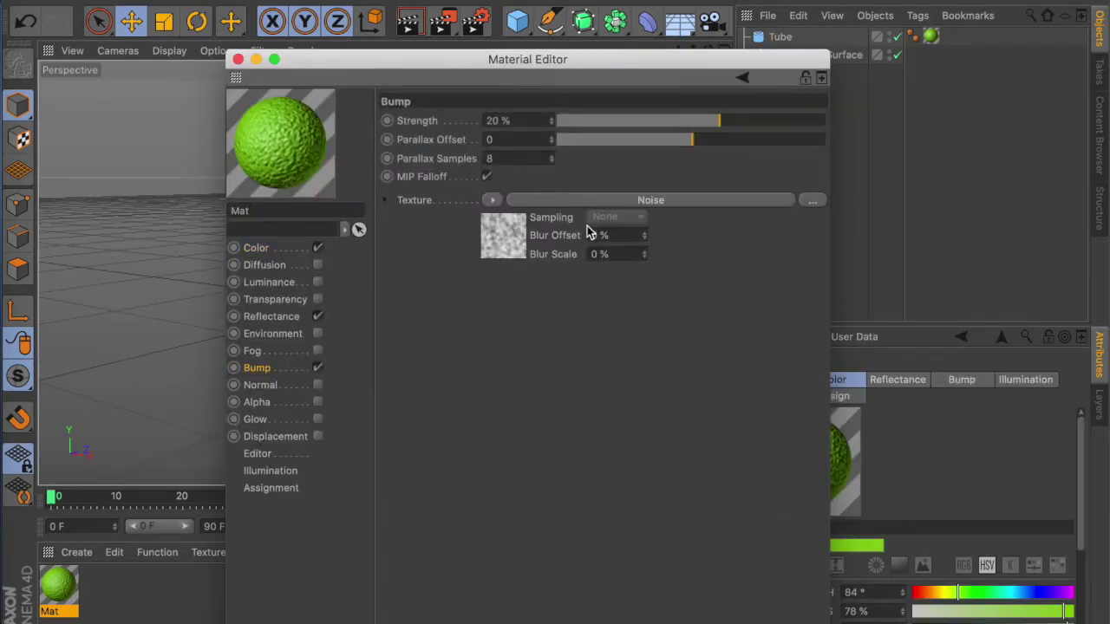
pyautogui.click(650, 200)
pyautogui.moveTo(569, 353)
pyautogui.mouseDown()
pyautogui.moveTo(569, 334)
pyautogui.moveTo(564, 358)
pyautogui.mouseUp()
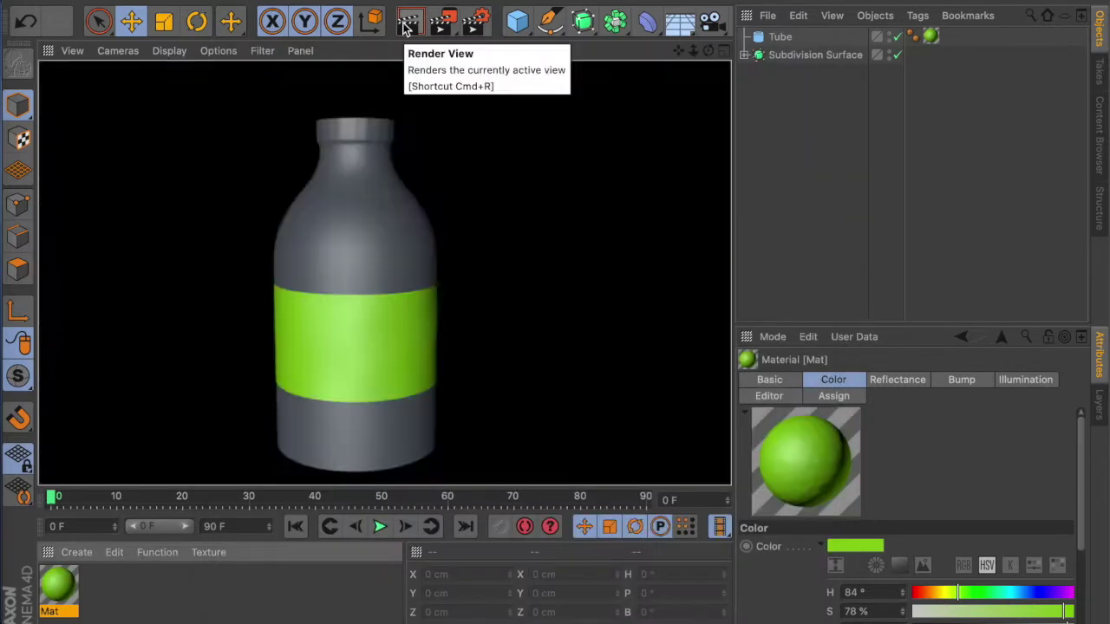
pyautogui.moveTo(567, 357); pyautogui.dragTo(567, 362)
pyautogui.click(797, 299)
pyautogui.click(797, 308)
pyautogui.click(798, 299)
pyautogui.click(793, 310)
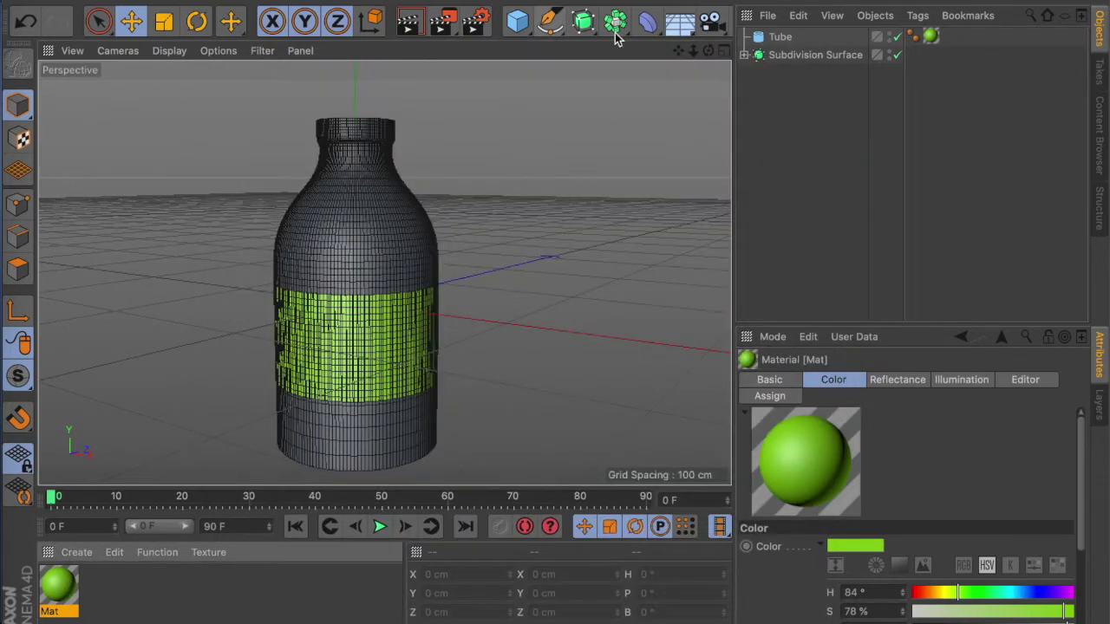
# Add a Displacer with Cylinder falloff and load a Noise shader into its shading
pyautogui.click(614, 20)
pyautogui.keyDown('alt'); pyautogui.click(159, 240); pyautogui.keyUp('alt')
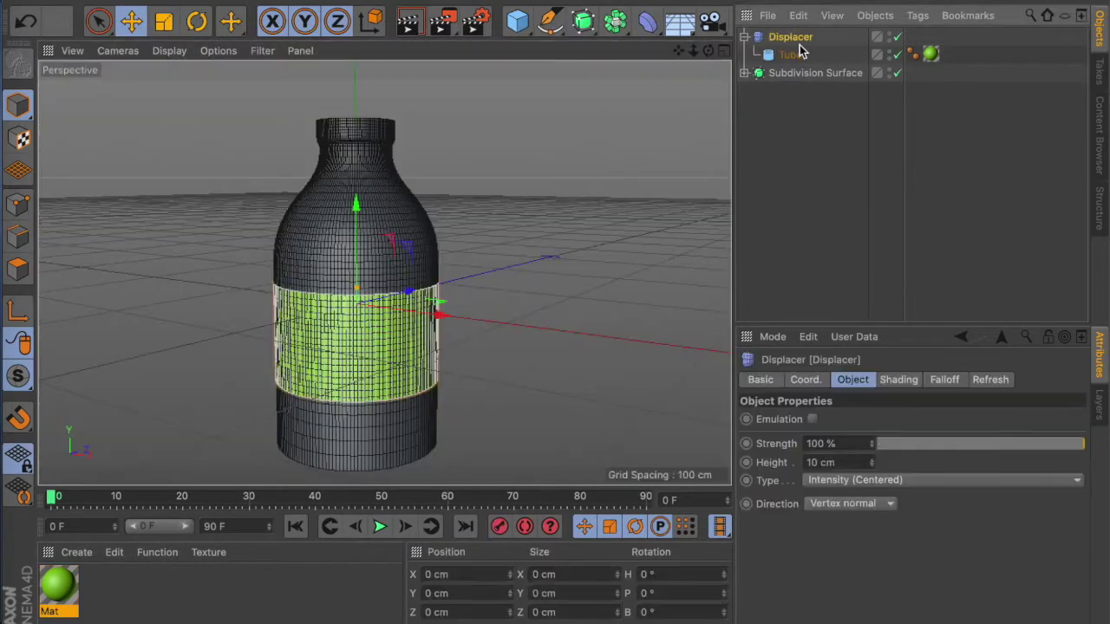
pyautogui.click(790, 36)
pyautogui.click(906, 480)
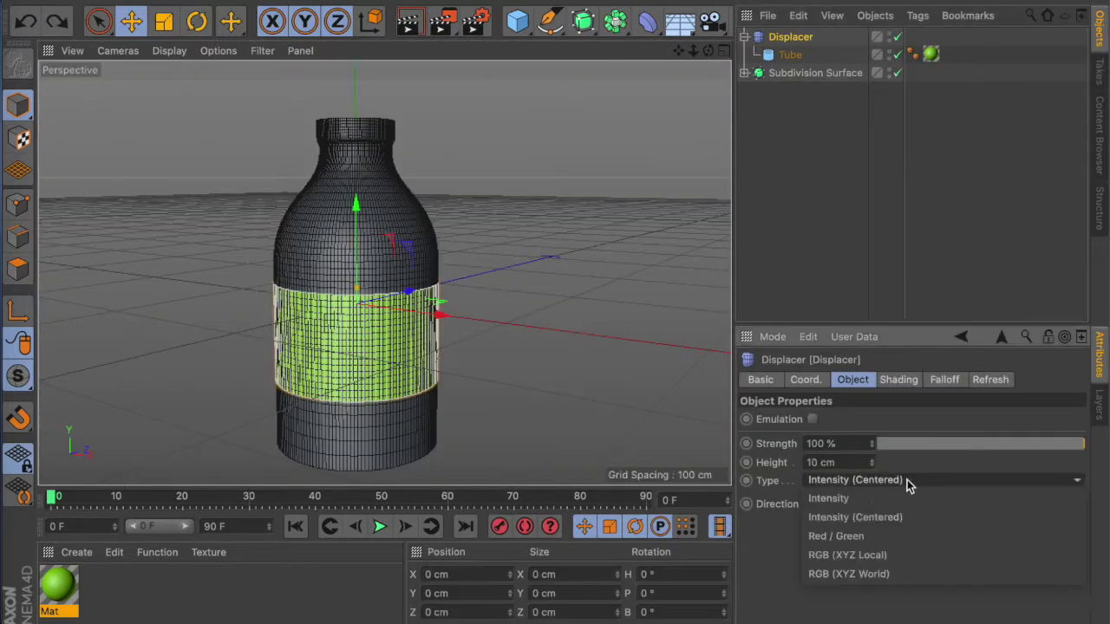
pyautogui.click(977, 382)
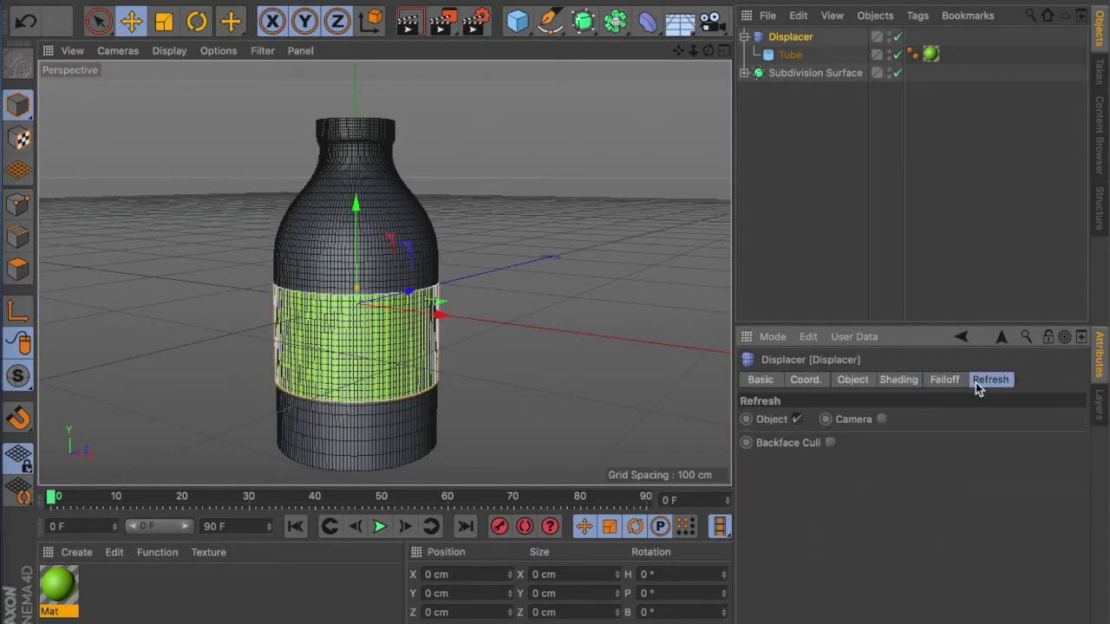
pyautogui.click(845, 513)
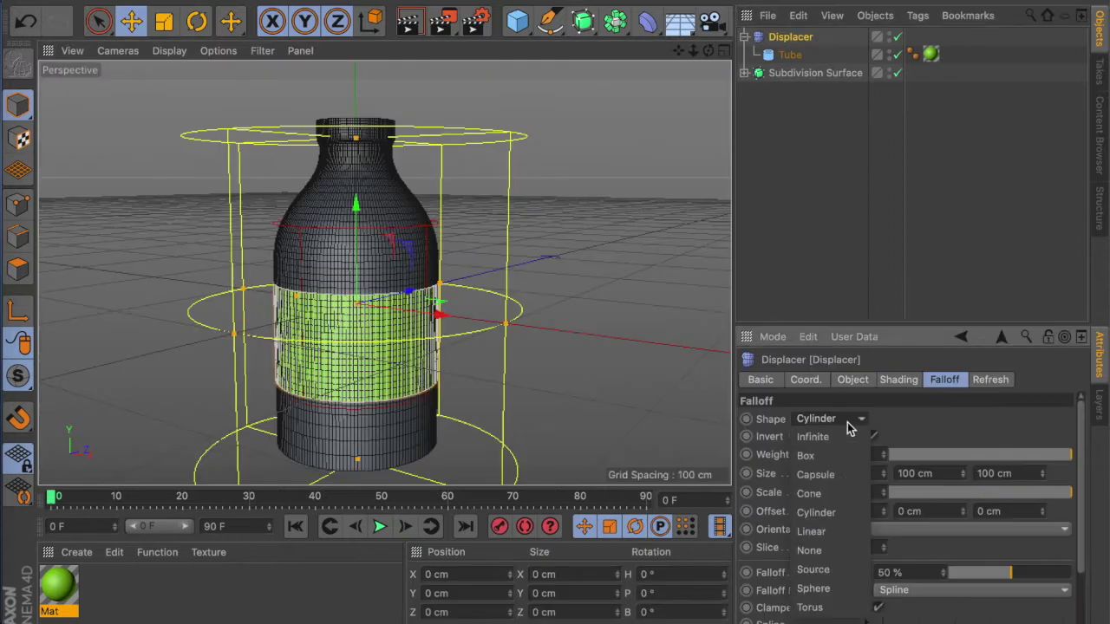
pyautogui.click(898, 379)
pyautogui.click(805, 437)
pyautogui.click(842, 263)
pyautogui.click(953, 584)
pyautogui.click(948, 607)
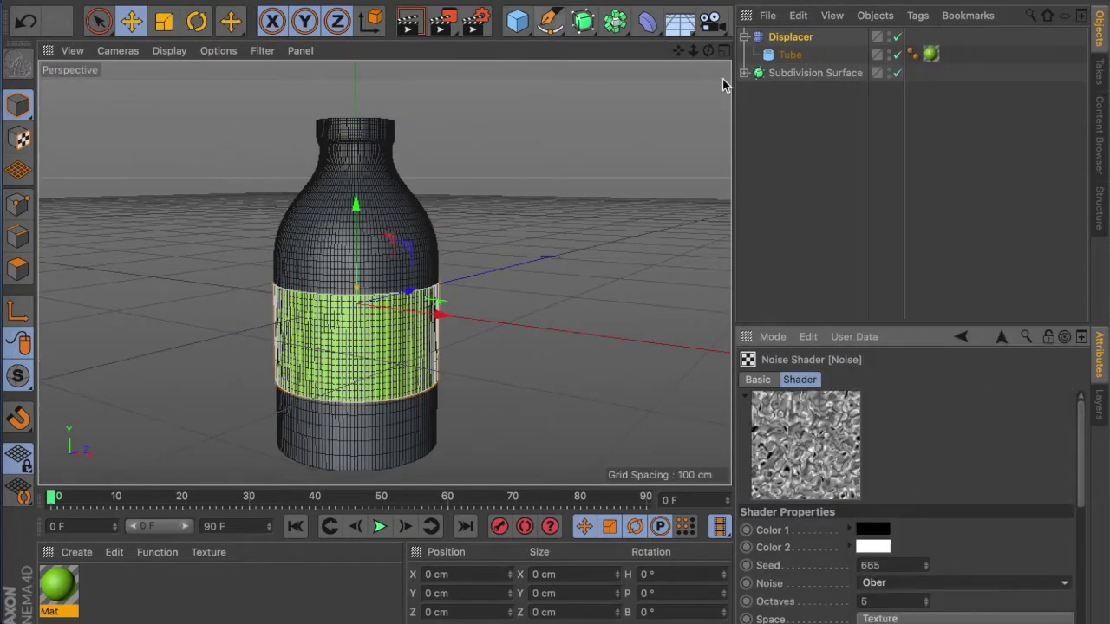
pyautogui.scroll(-1, 954, 520)
pyautogui.click(960, 337)
# Render a quick preview and raise the Displacer's height
pyautogui.hotkey('ctrl', 'r')
pyautogui.click(852, 379)
pyautogui.moveTo(872, 463); pyautogui.dragTo(872, 451)
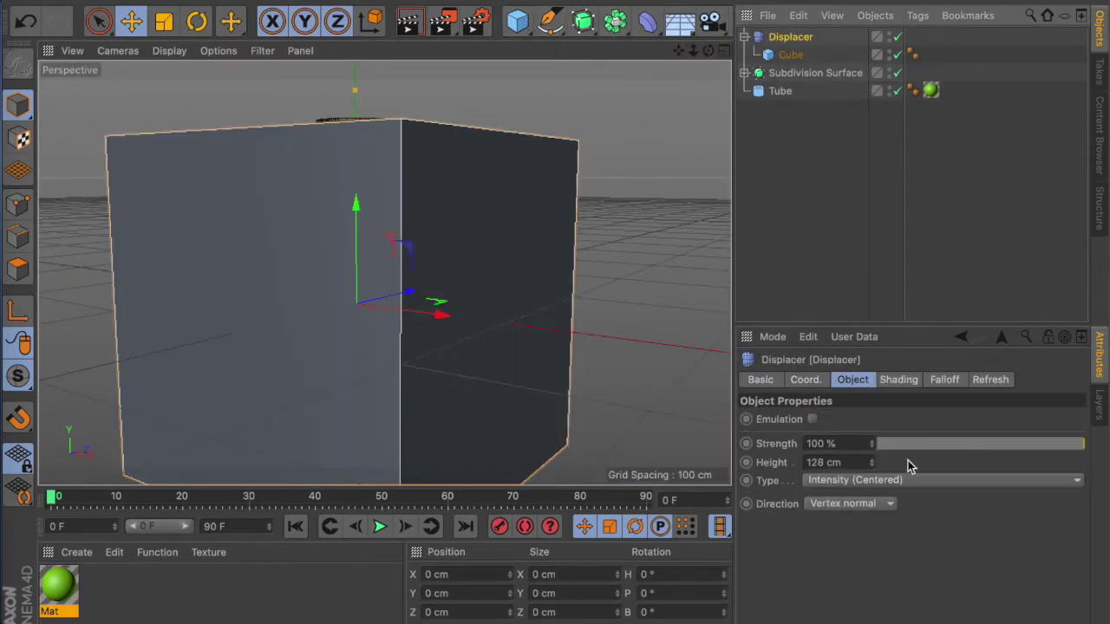
# Redo the Displacer with a Noise shader and Planar direction, then render to check the label
pyautogui.hotkey('ctrl', 'z')
pyautogui.click(648, 21)
pyautogui.keyDown('shift'); pyautogui.click(138, 240); pyautogui.keyUp('shift')
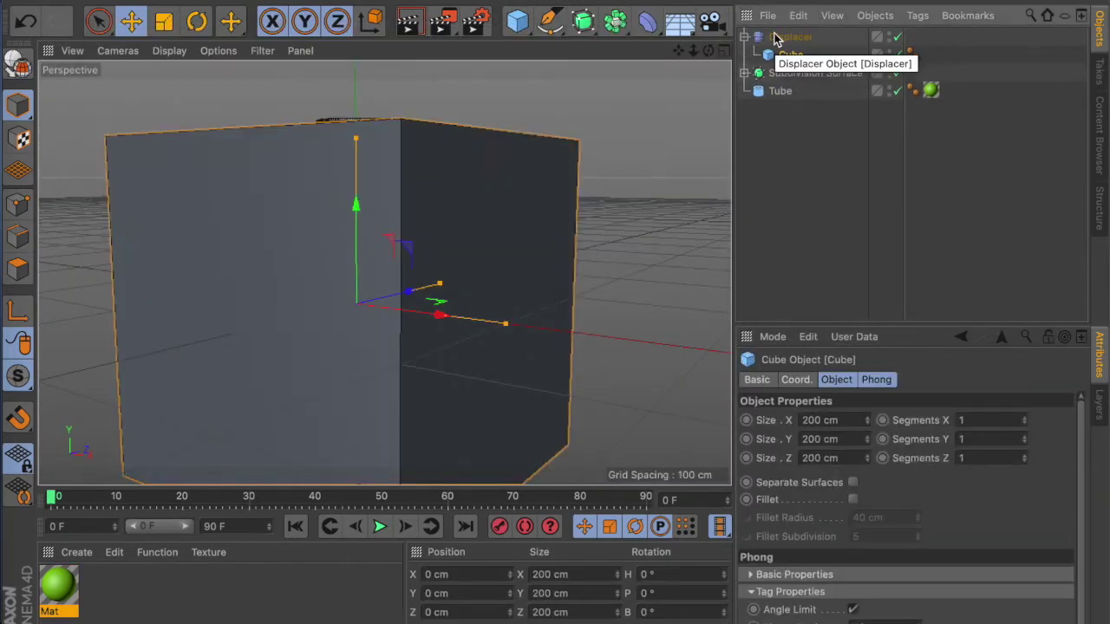
pyautogui.click(898, 380)
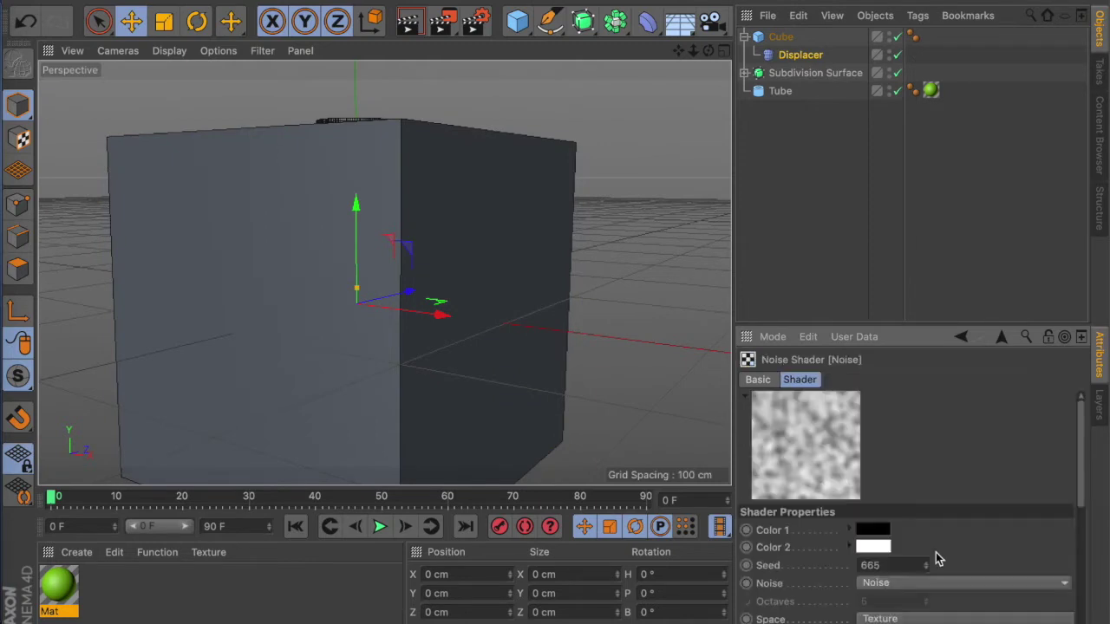
pyautogui.click(853, 379)
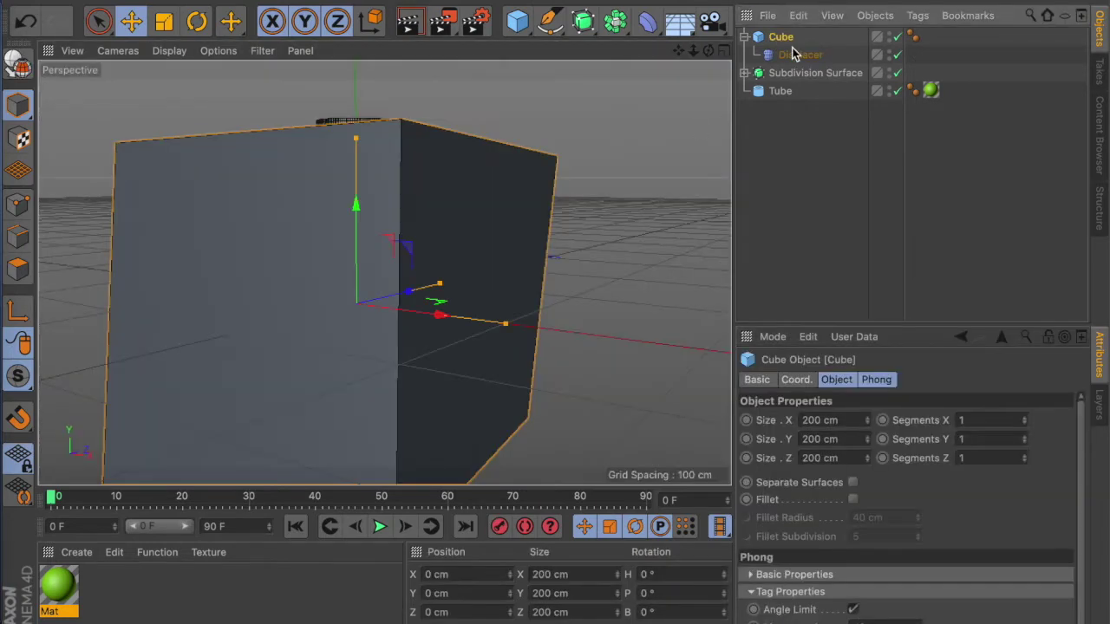
pyautogui.click(861, 505)
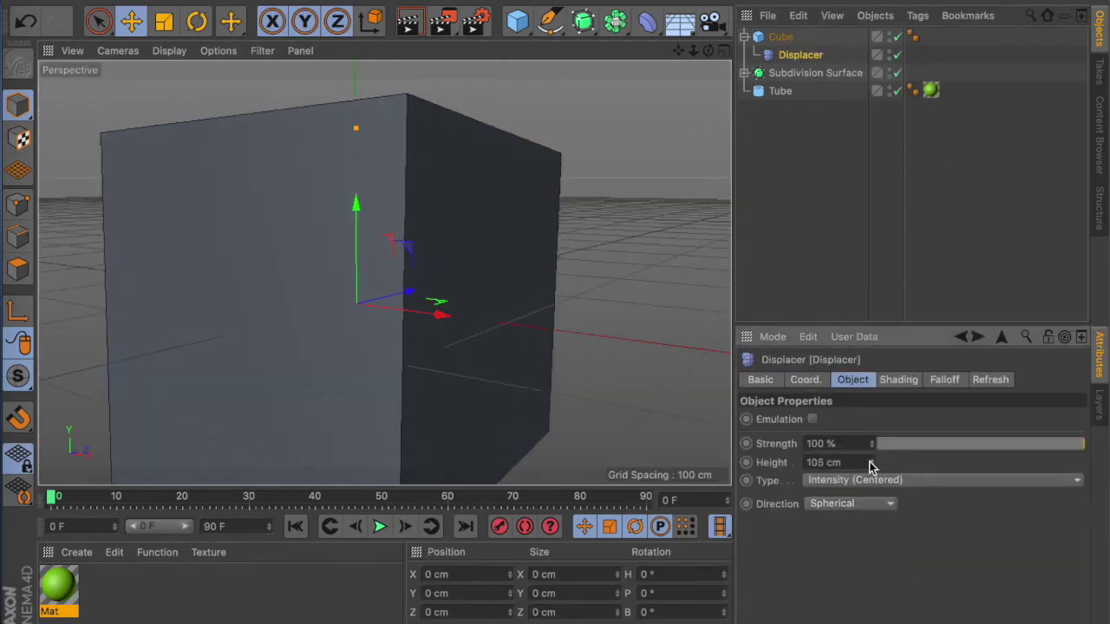
pyautogui.click(867, 504)
pyautogui.click(854, 539)
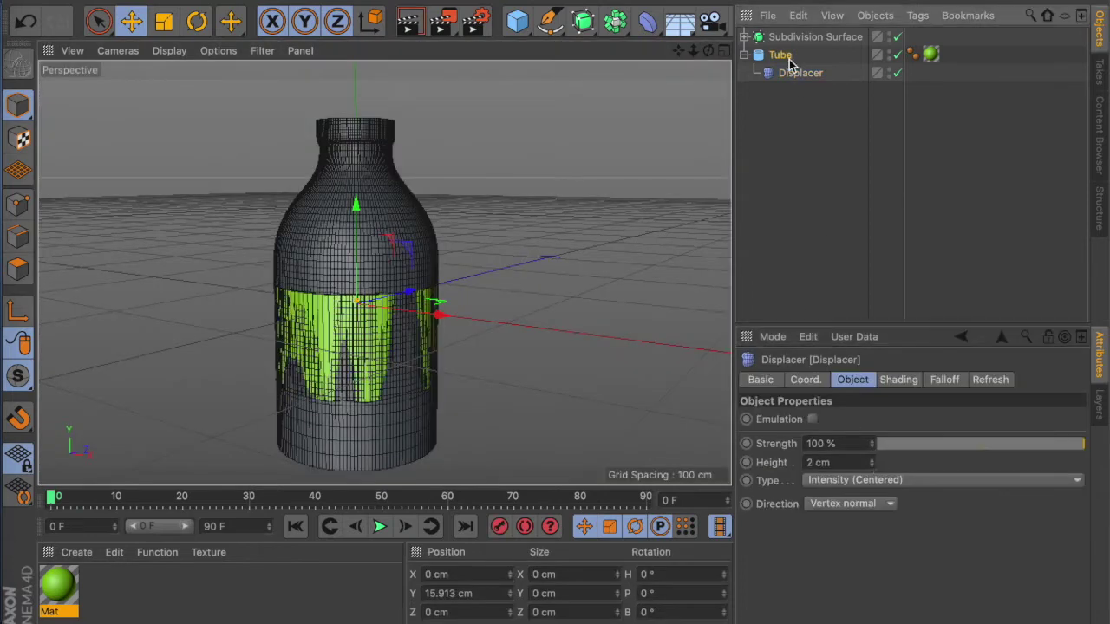
pyautogui.click(781, 55)
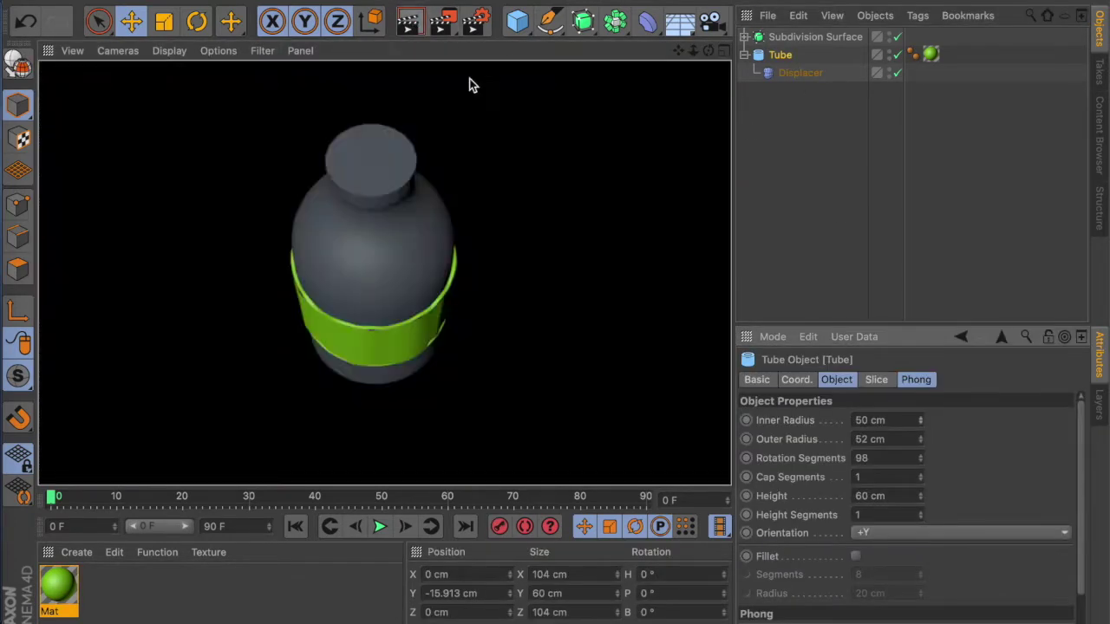
pyautogui.click(411, 23)
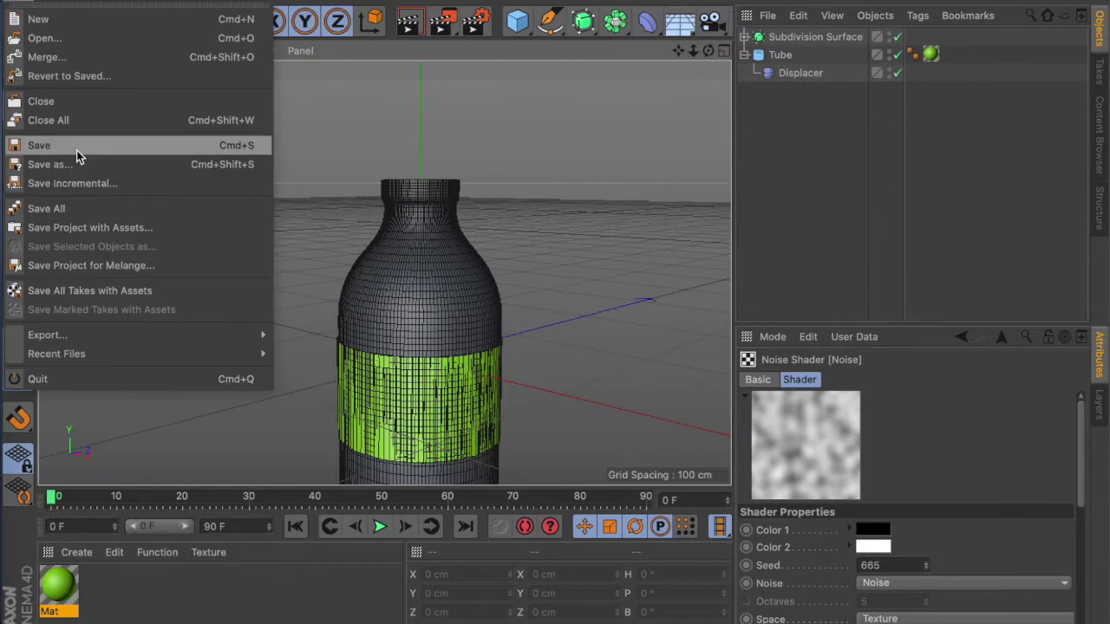
# Save the scene, orbit to inspect the tube in edge-loop mode, and add an Oil Tank primitive
pyautogui.click(76, 147)
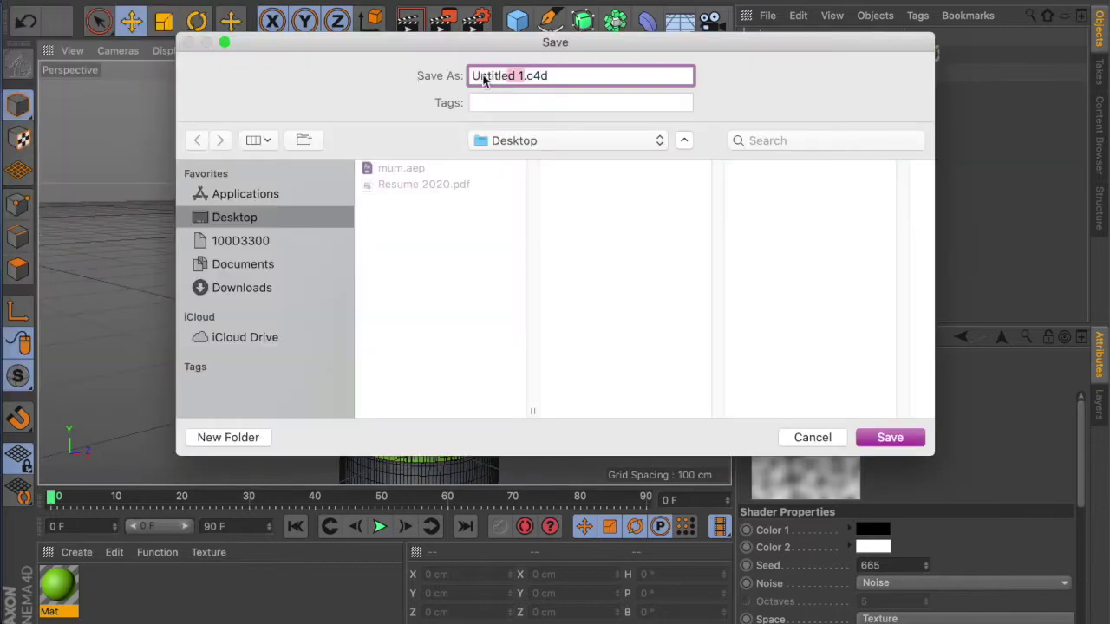
pyautogui.press('Return')
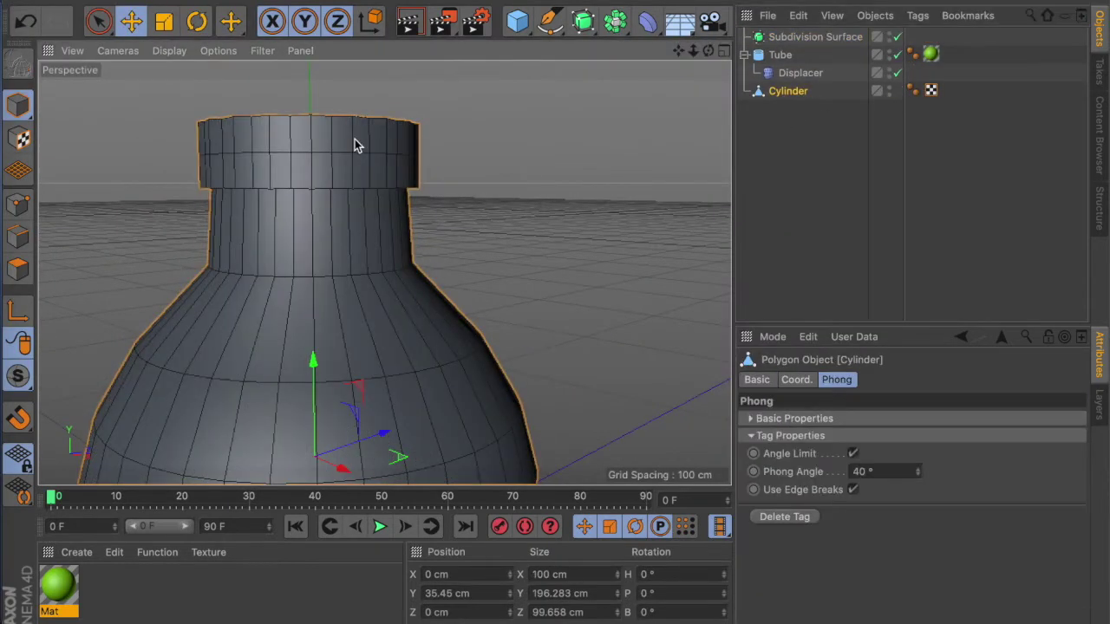
pyautogui.press('u')
pyautogui.press('l')
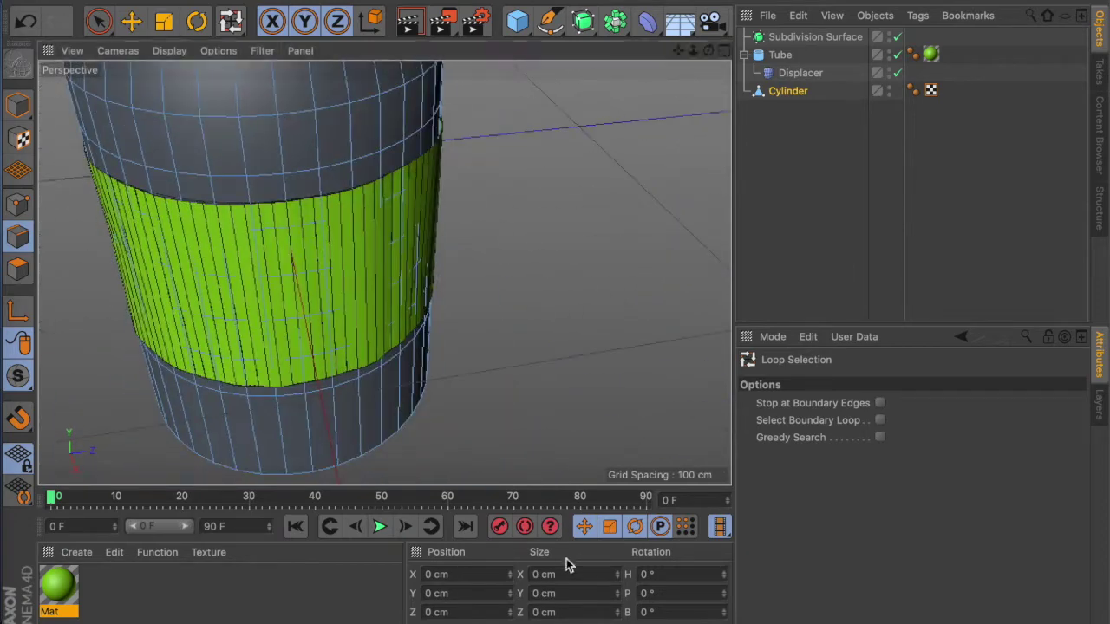
pyautogui.keyDown('alt'); pyautogui.moveTo(572, 312); pyautogui.dragTo(659, 330); pyautogui.keyUp('alt')
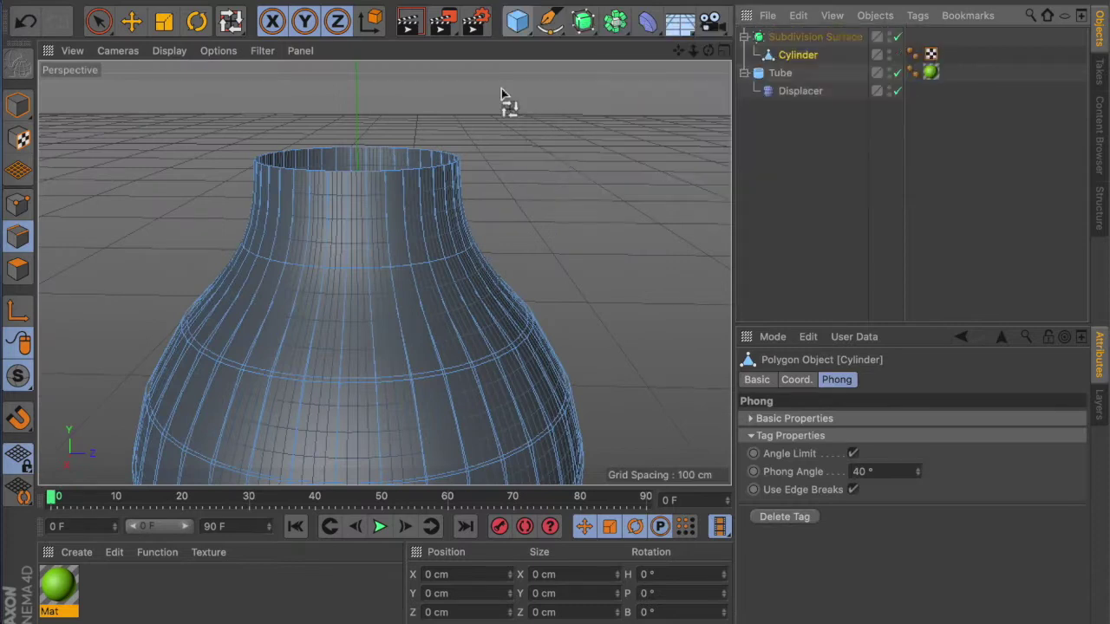
pyautogui.click(517, 20)
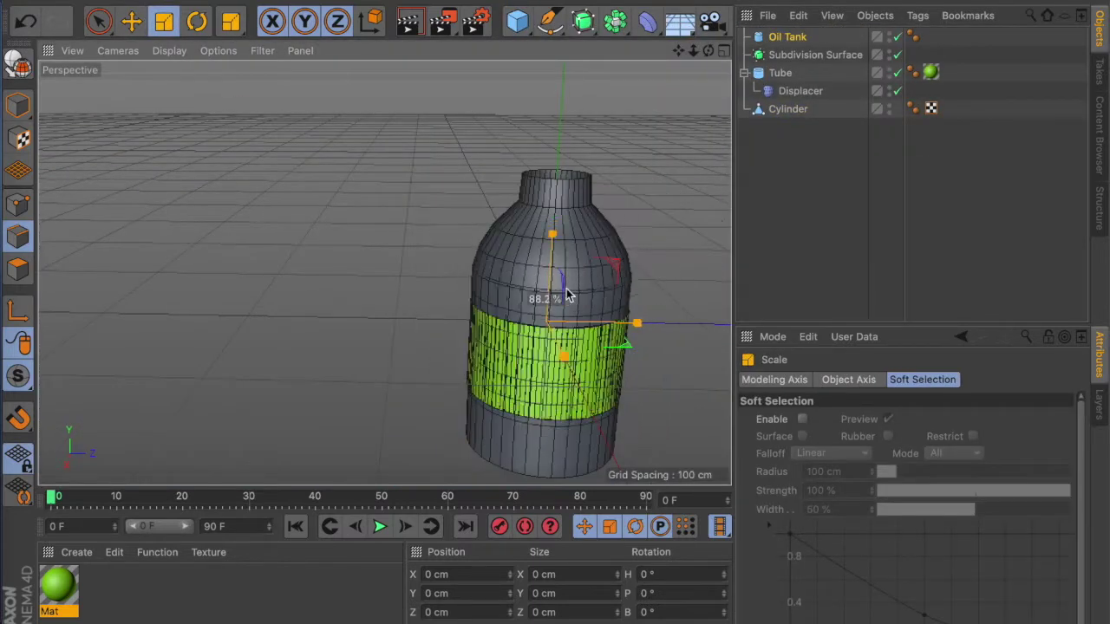
# Squash the Oil Tank cap to about 74% height and try an edge-loop selection on it
pyautogui.press('t')
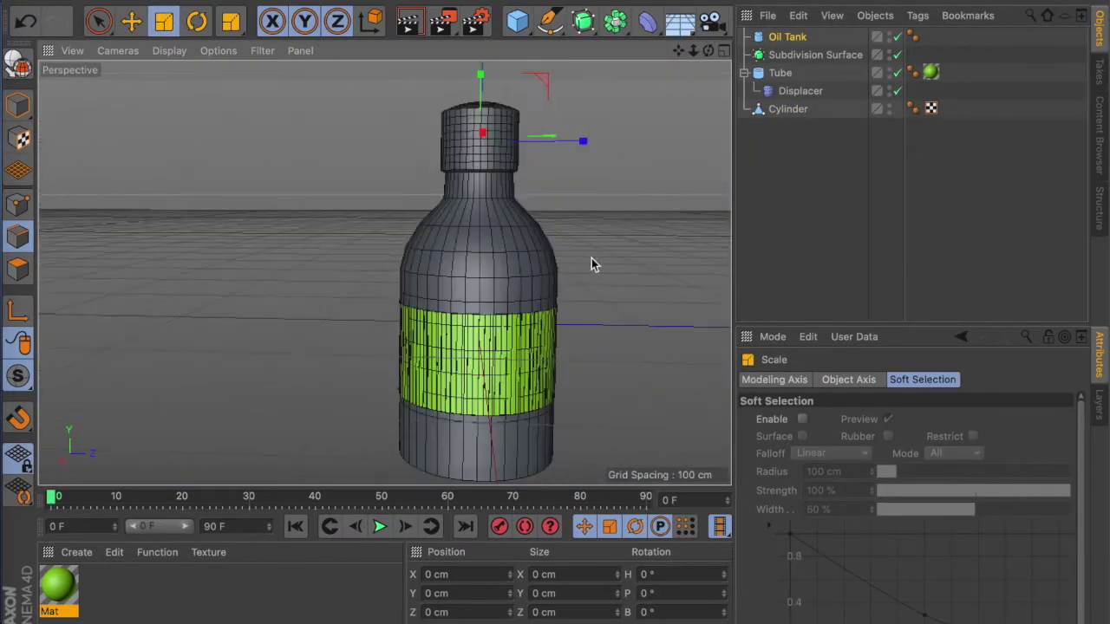
pyautogui.moveTo(454, 173); pyautogui.dragTo(454, 151)
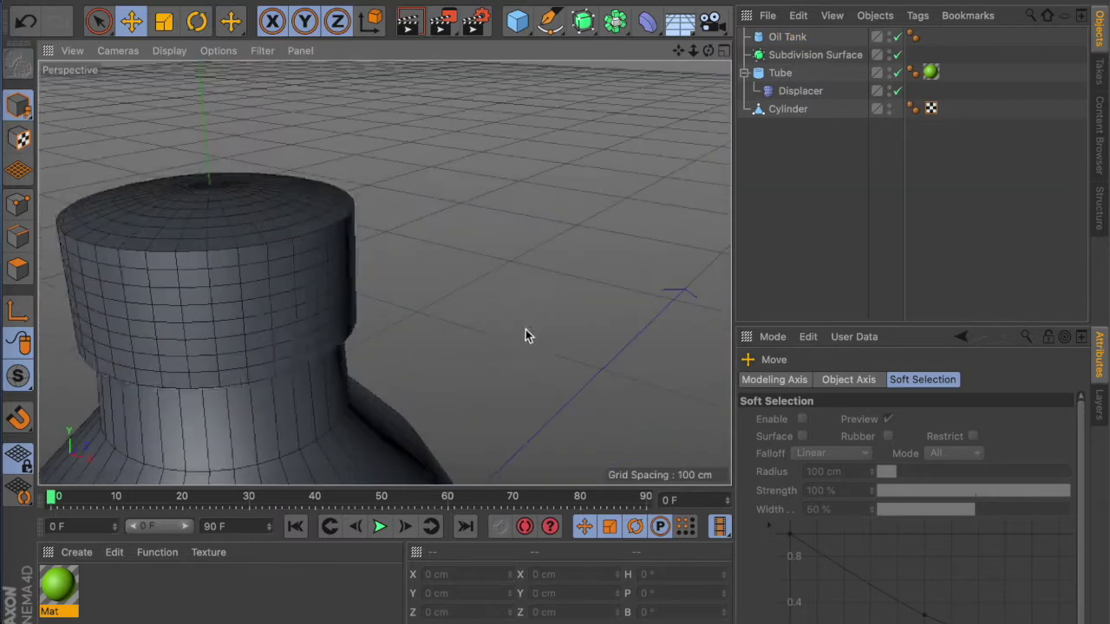
pyautogui.press('u')
pyautogui.press('l')
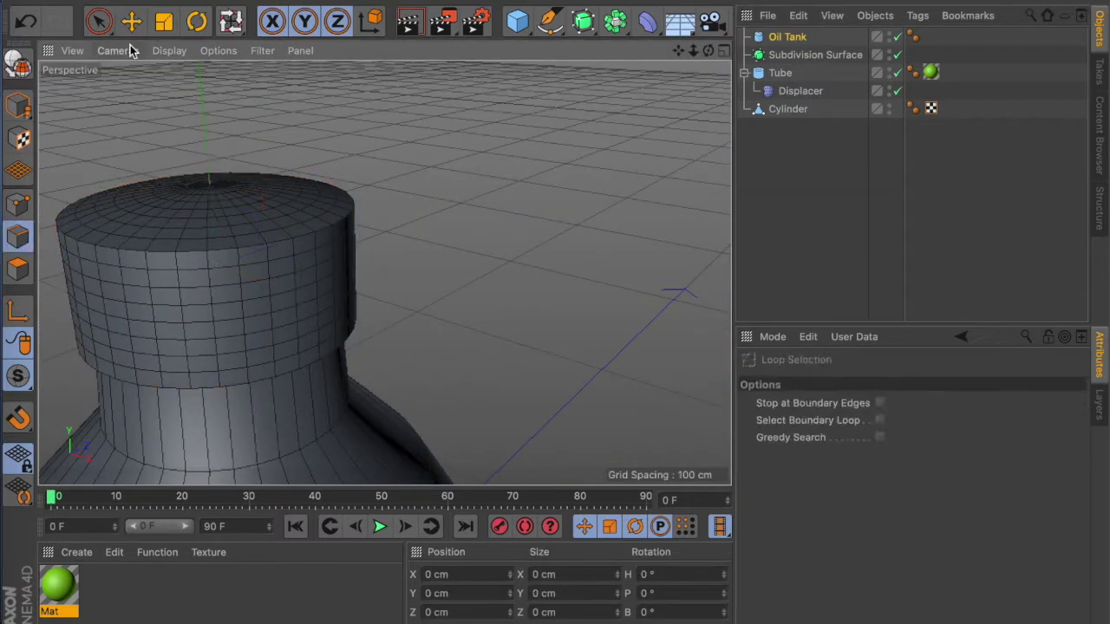
pyautogui.click(299, 276)
pyautogui.press('t')
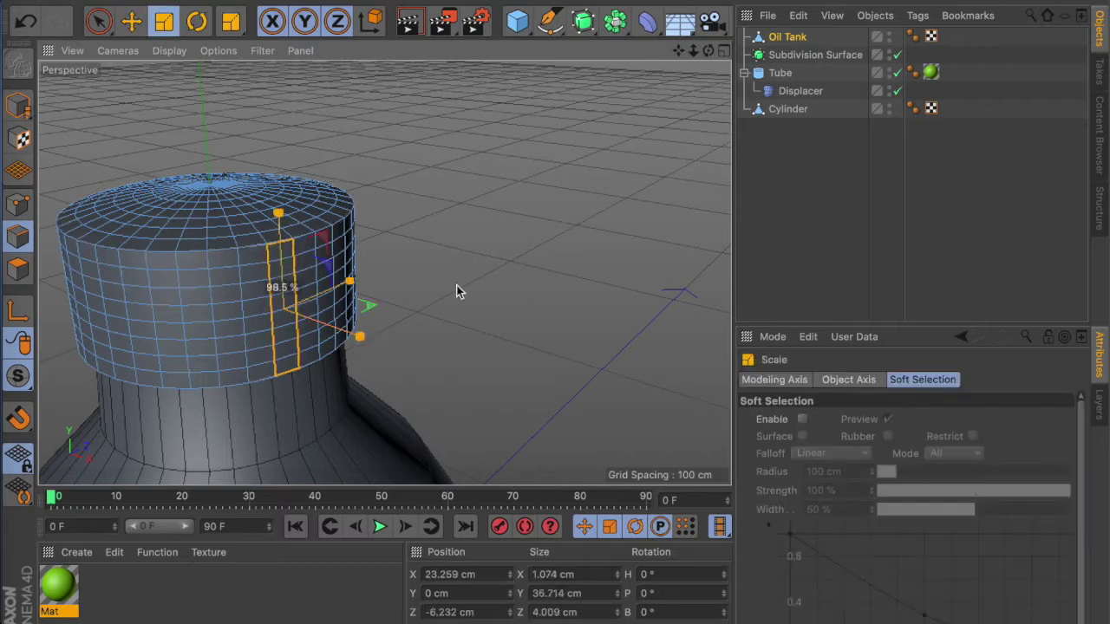
pyautogui.hotkey('ctrl', 'z')
# Reselect the cap and ring-select its vertical edges for scaling
pyautogui.click(816, 36)
pyautogui.press('u')
pyautogui.press('m')
pyautogui.press('u')
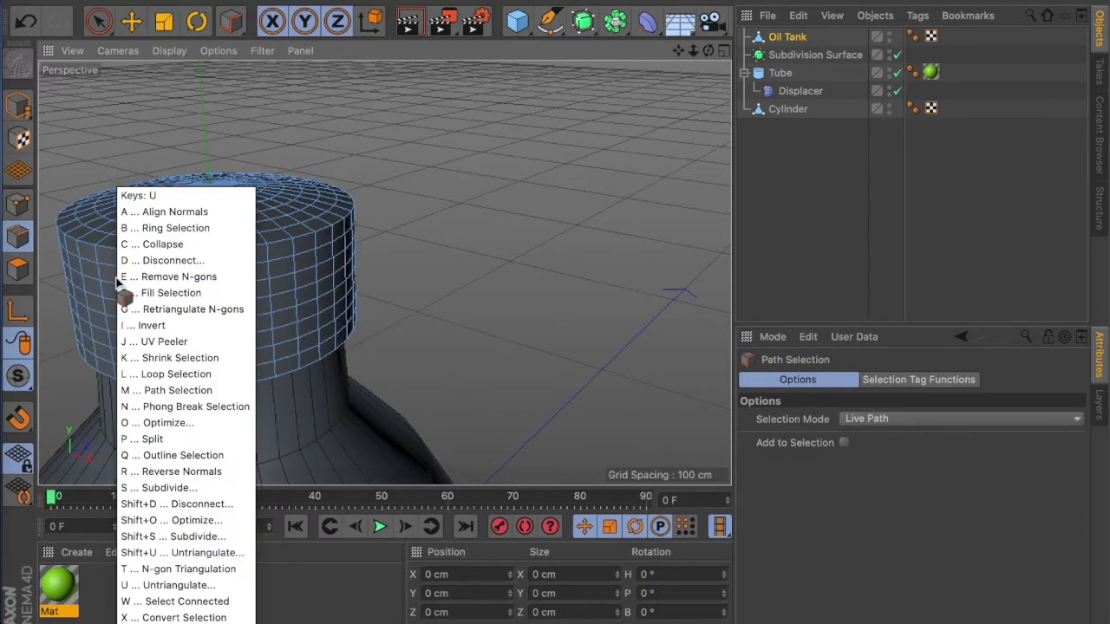
pyautogui.press('b')
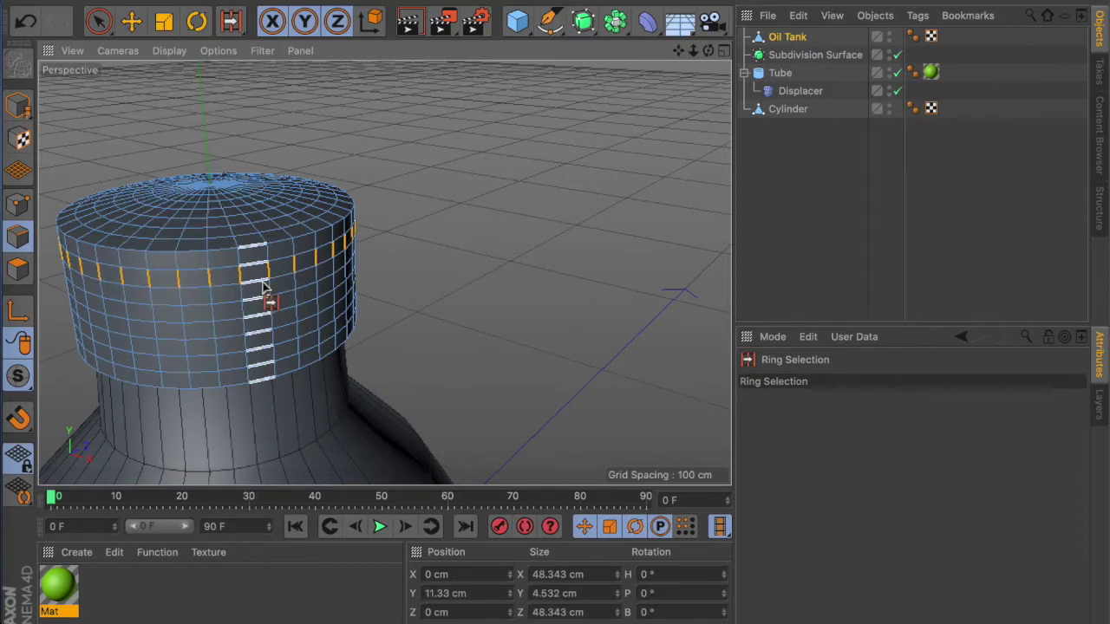
pyautogui.click(168, 18)
pyautogui.hotkey('ctrl', 'shift', 'a')
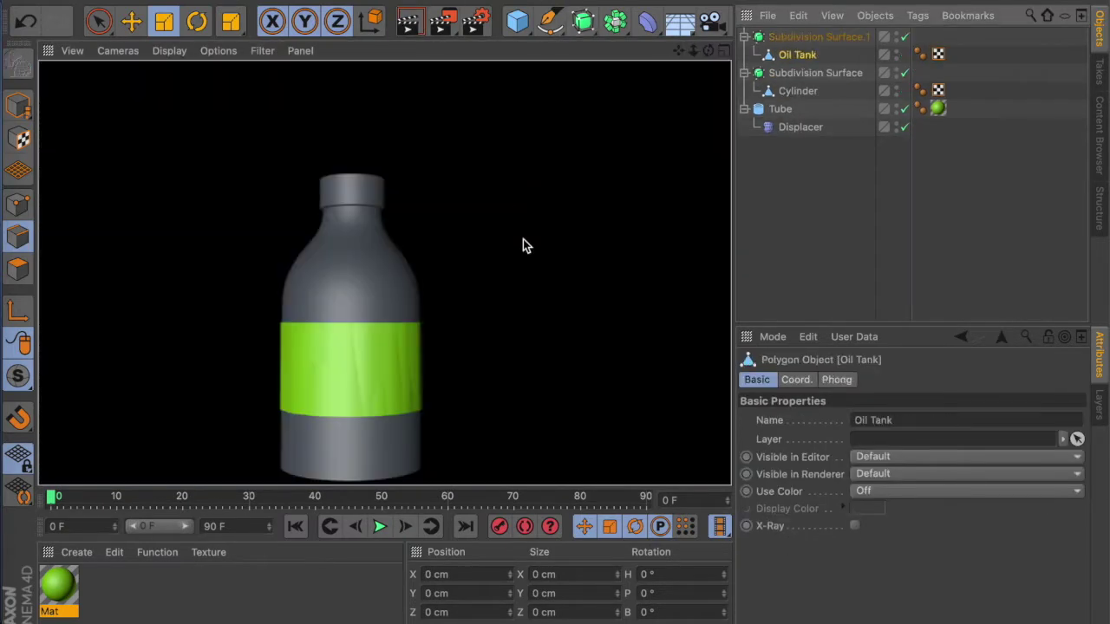
# Loop-select the two edge loops near the cap top, scale them, and render a preview
pyautogui.scroll(5, 443, 235)
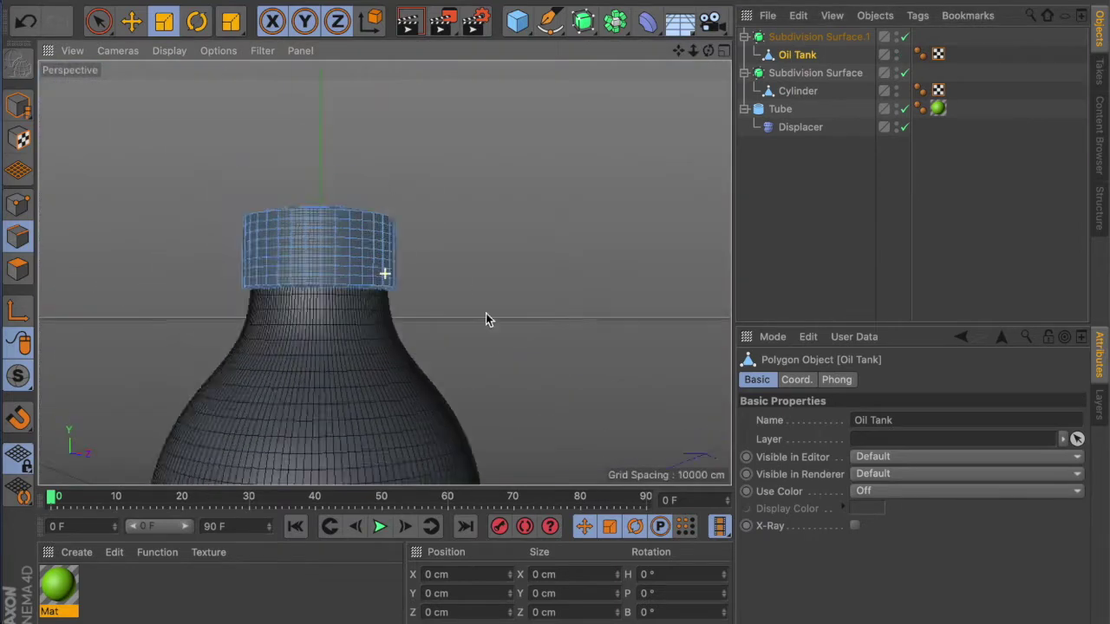
pyautogui.scroll(4, 488, 318)
pyautogui.press('u')
pyautogui.press('l')
pyautogui.click(343, 174)
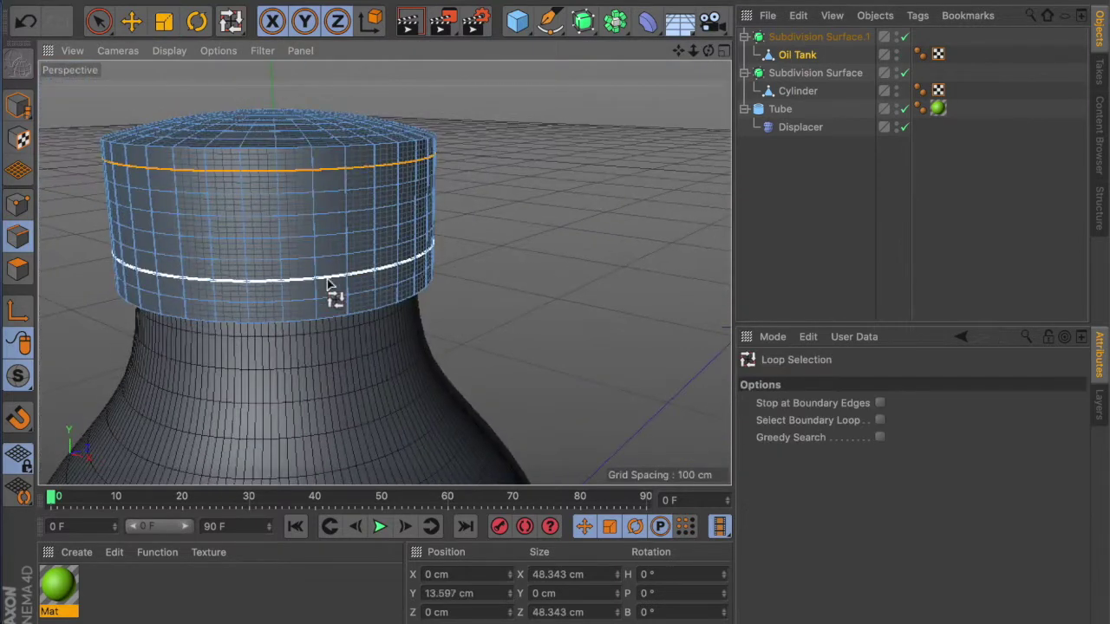
pyautogui.click(328, 192)
pyautogui.press('t')
pyautogui.scroll(-3, 545, 167)
pyautogui.scroll(-4, 483, 147)
pyautogui.click(409, 21)
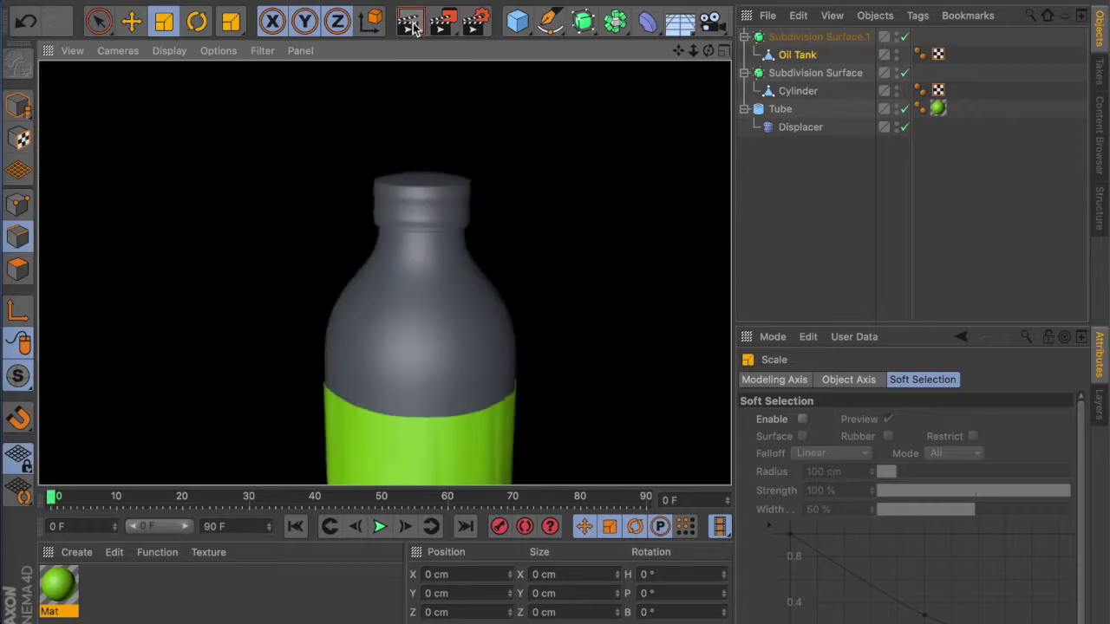
# Scale the loop nearest the cap top and render the bottle to check the grooves
pyautogui.scroll(7, 443, 134)
pyautogui.press('u')
pyautogui.press('l')
pyautogui.click(444, 134)
pyautogui.press('t')
pyautogui.hotkey('ctrl', 'r')
pyautogui.scroll(-1, 676, 269)
pyautogui.scroll(-5, 688, 283)
pyautogui.hotkey('ctrl', 'r')
pyautogui.scroll(-2, 602, 265)
pyautogui.hotkey('ctrl', 'r')
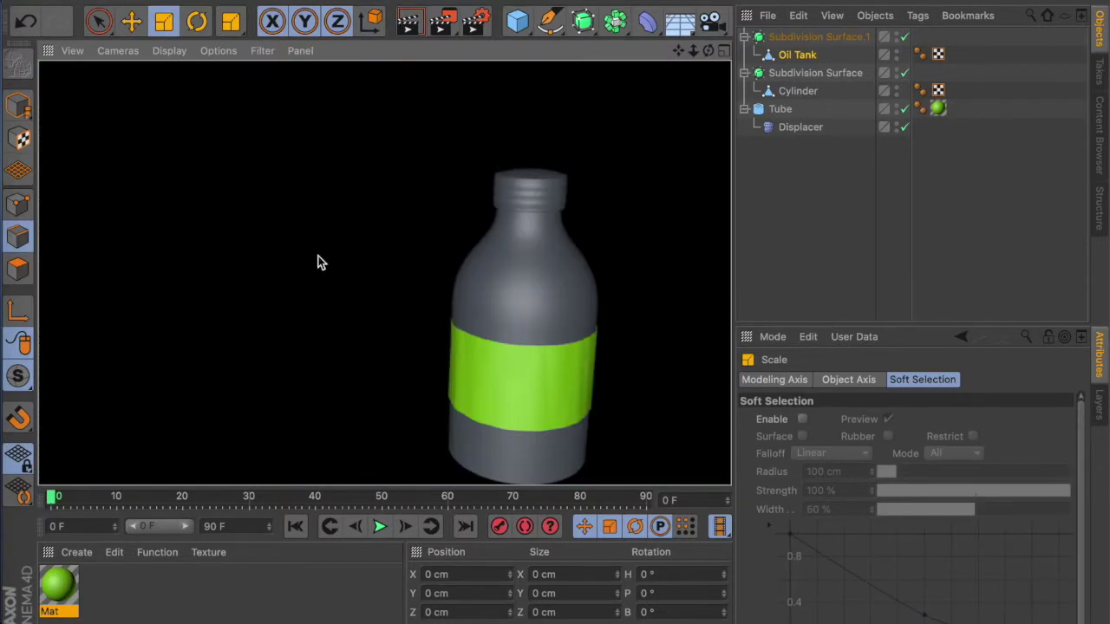
# Render the zoomed-in bottle from the editor view and save the scene
pyautogui.click(320, 257)
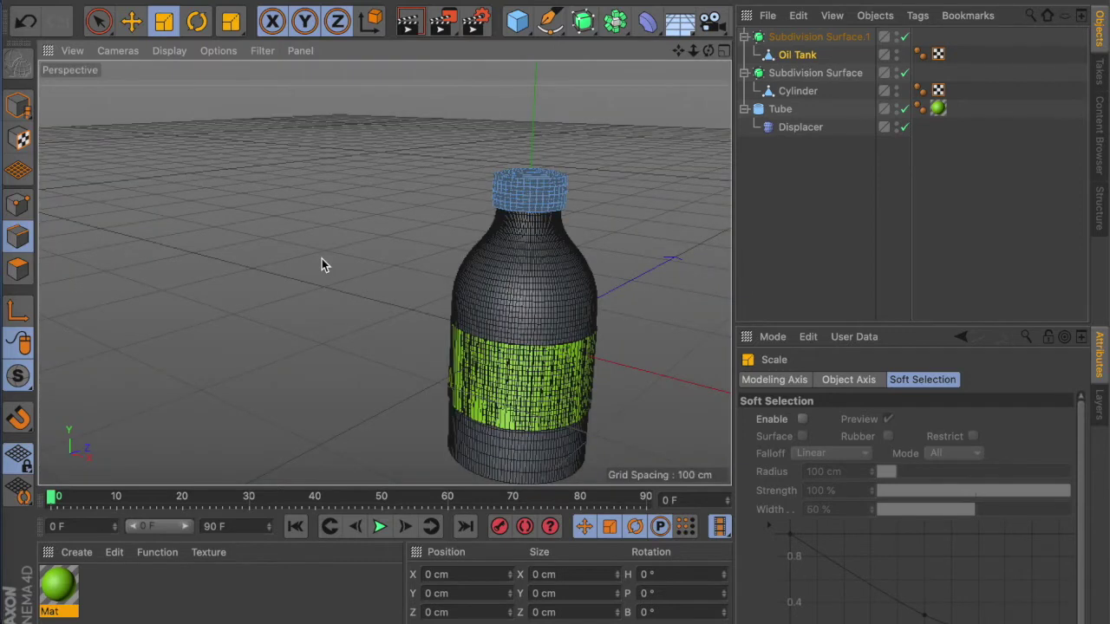
pyautogui.scroll(3, 638, 288)
pyautogui.hotkey('ctrl', 'r')
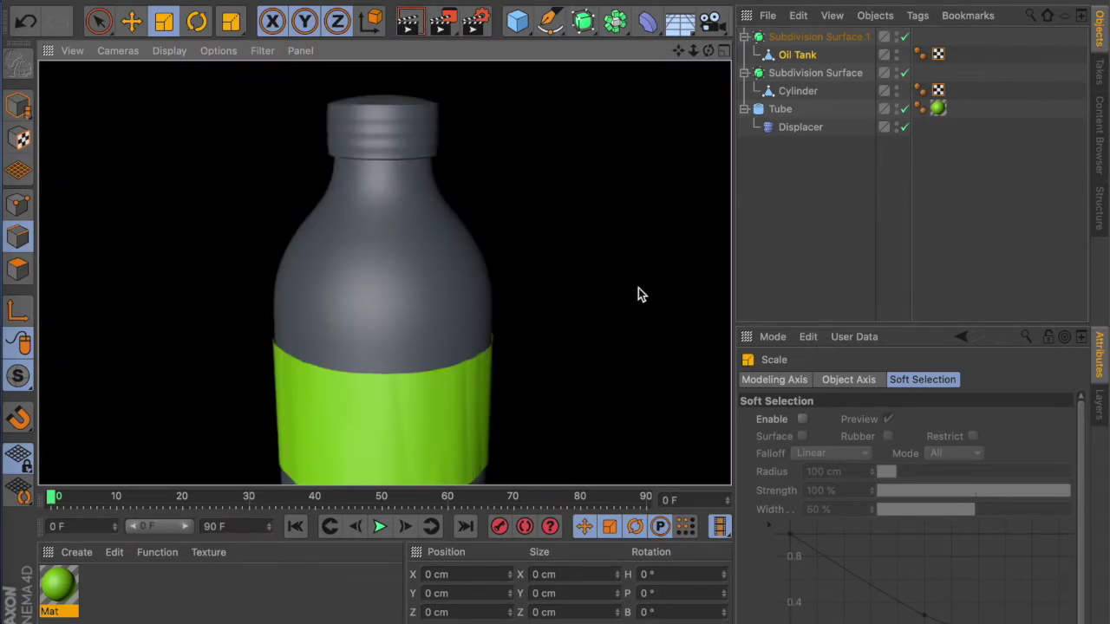
pyautogui.hotkey('ctrl', 's')
pyautogui.press('Return')
# Create material Mat.1 and tint its colour a pale cyan
pyautogui.doubleClick(196, 593)
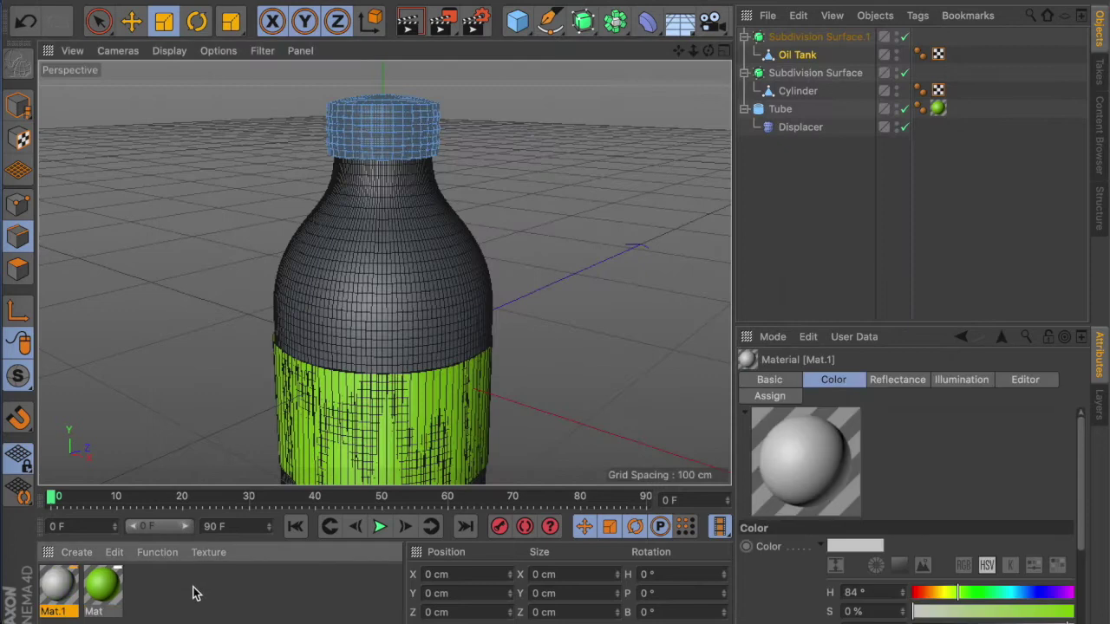
pyautogui.doubleClick(67, 588)
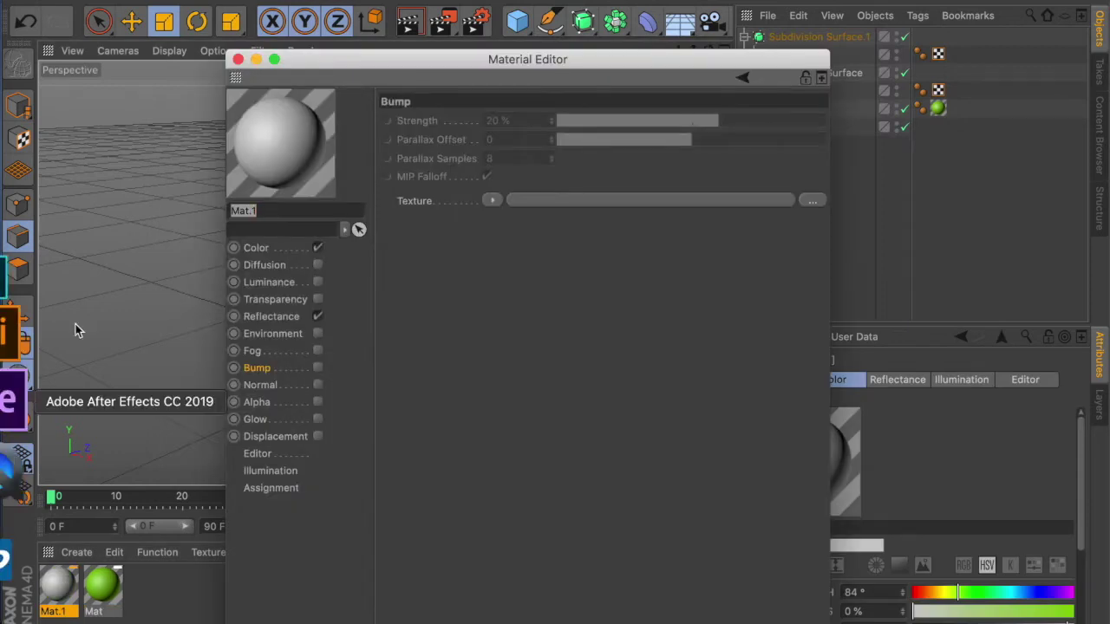
pyautogui.click(256, 247)
pyautogui.click(587, 184)
pyautogui.moveTo(770, 202); pyautogui.dragTo(825, 206)
# Enable Mat.1 transparency with the Beer refraction preset, lower its saturation, and remove the colour tint
pyautogui.click(317, 299)
pyautogui.click(555, 241)
pyautogui.click(555, 277)
pyautogui.click(610, 185)
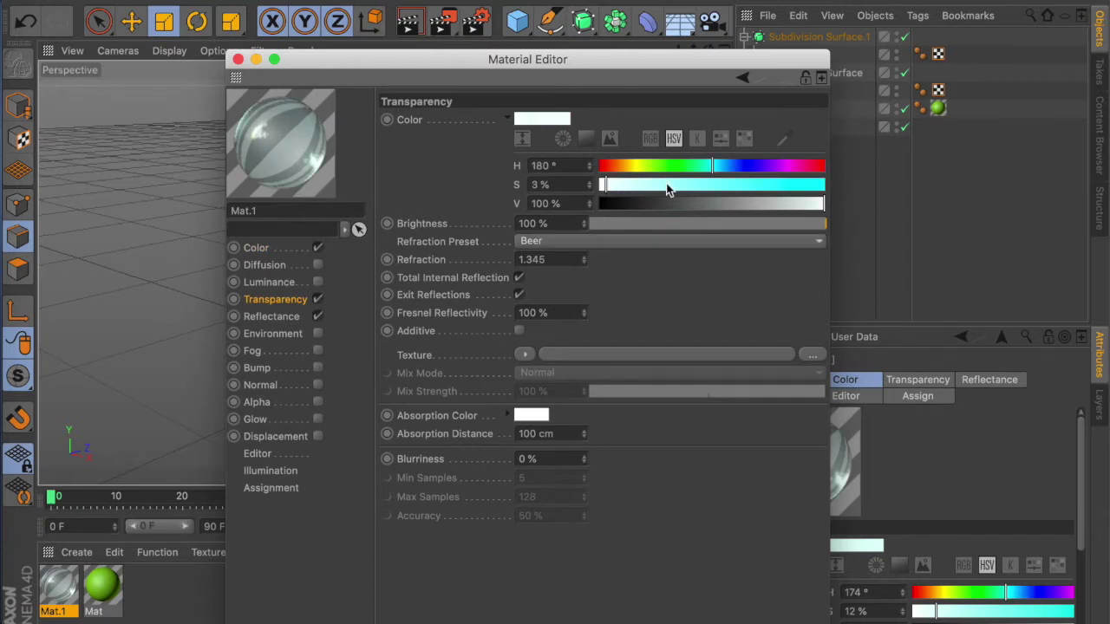
pyautogui.click(605, 184)
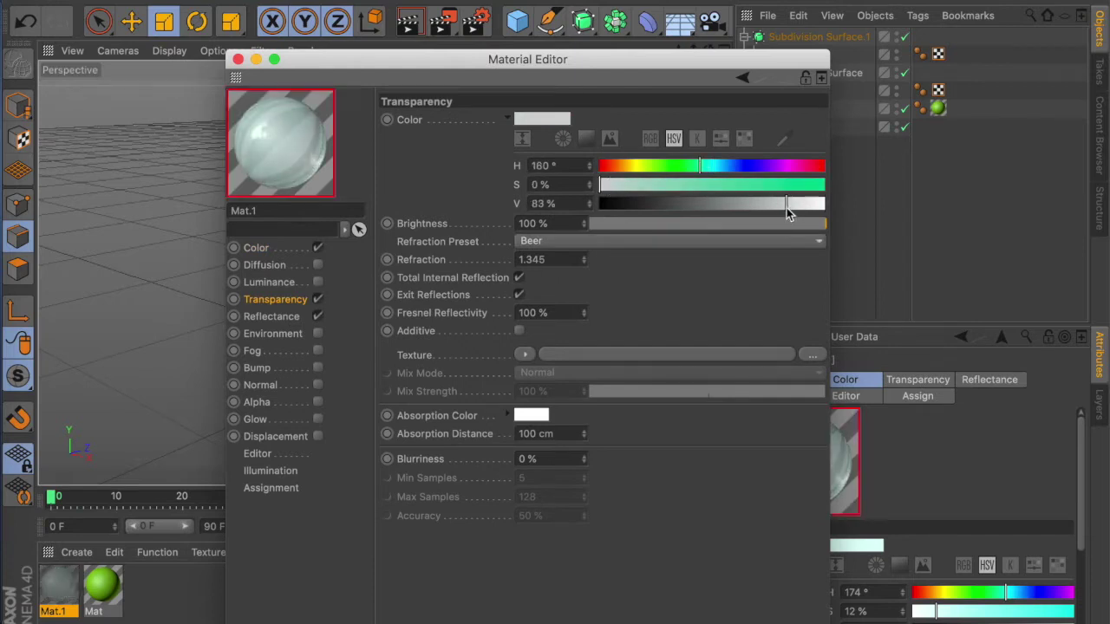
pyautogui.click(255, 247)
pyautogui.click(555, 185)
# Render a preview of Mat.1, select the Tube's label texture tag, and add a Background object
pyautogui.click(274, 299)
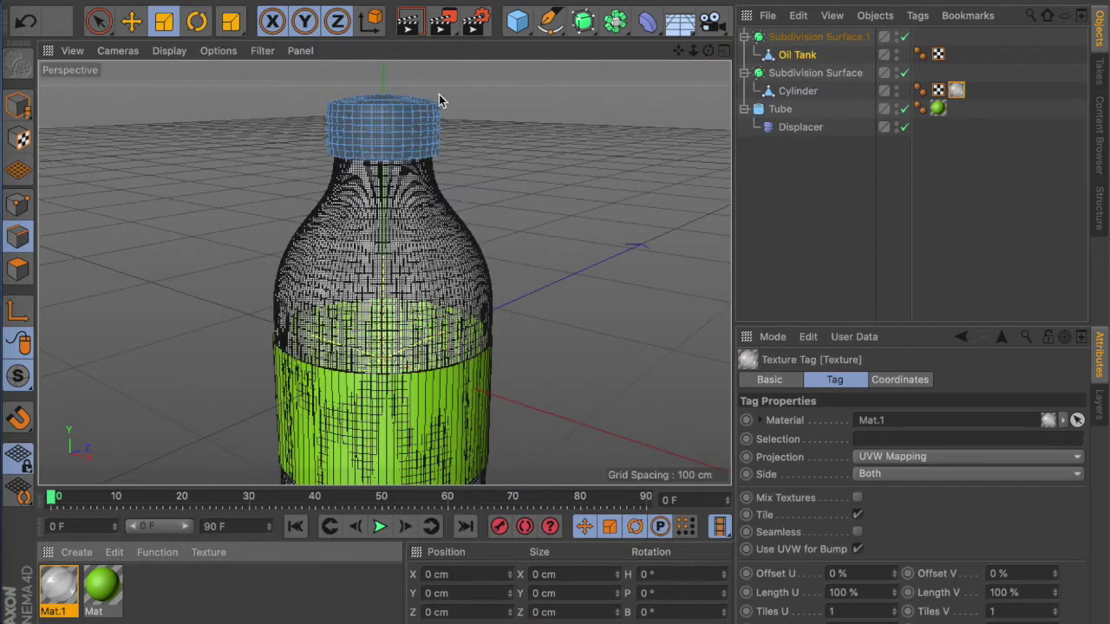
pyautogui.hotkey('ctrl', 'r')
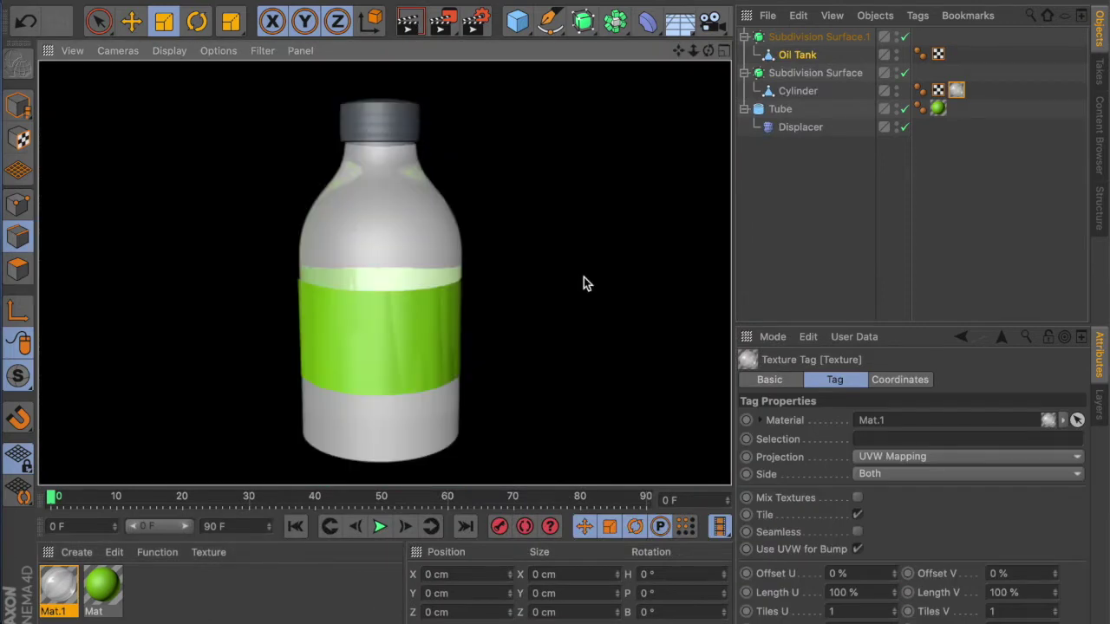
pyautogui.click(58, 588)
pyautogui.click(936, 110)
pyautogui.hotkey('ctrl', 'r')
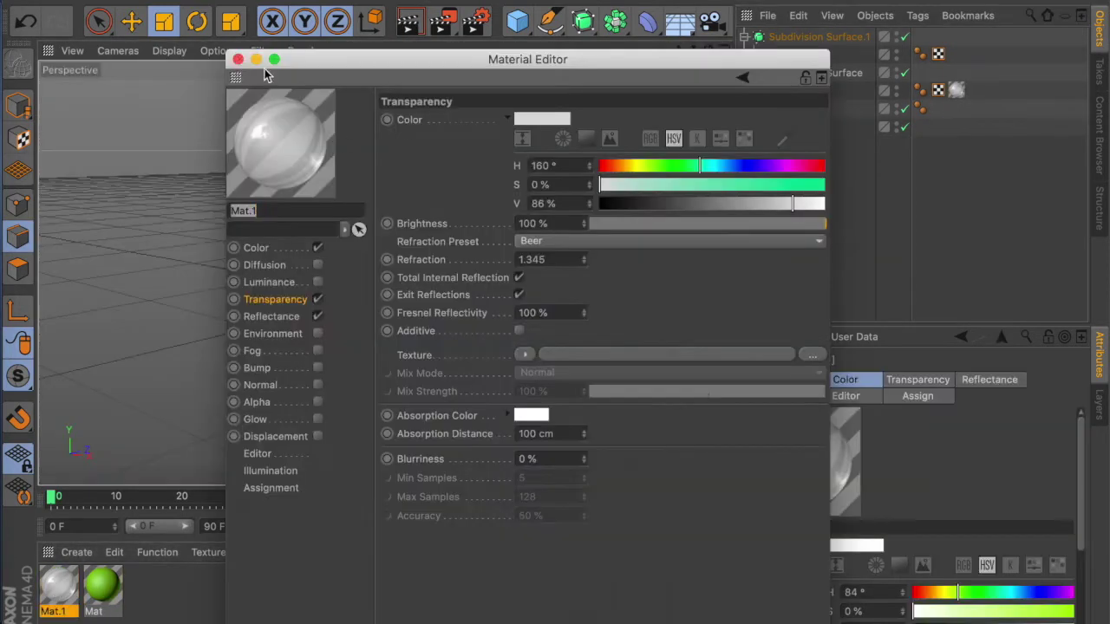
pyautogui.click(709, 22)
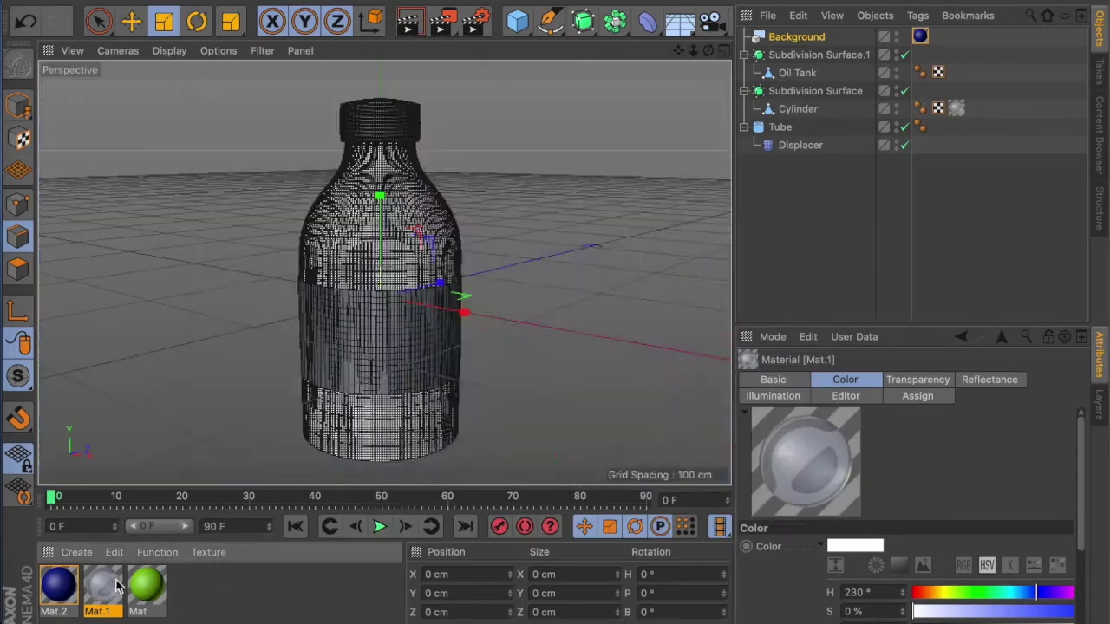
# Give Mat.1 the Ruby refraction preset after trying Plexiglas
pyautogui.doubleClick(119, 587)
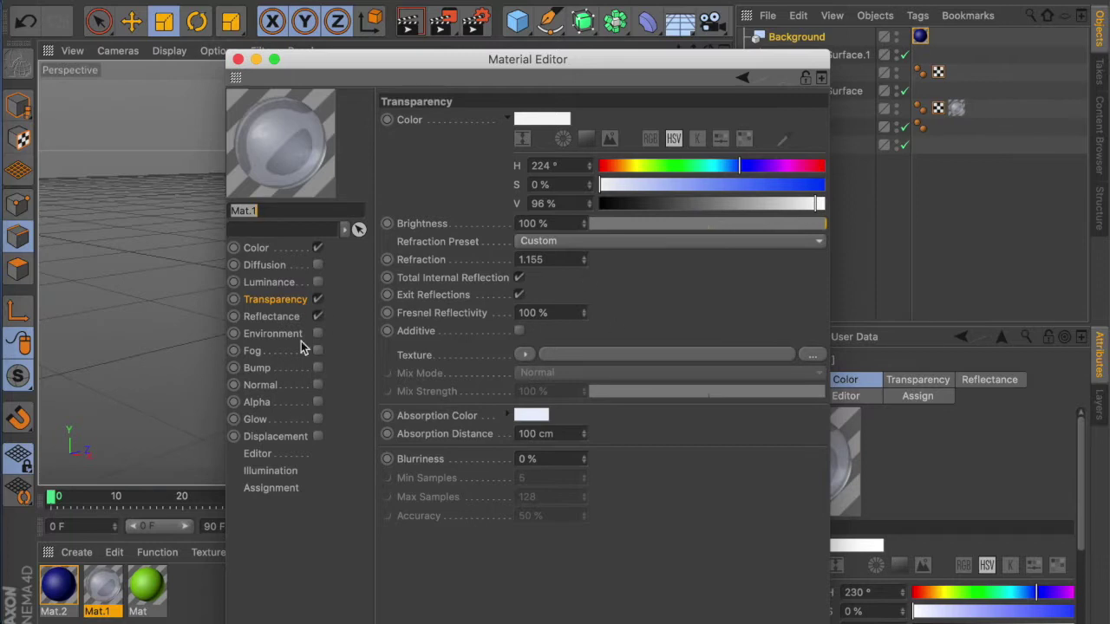
pyautogui.click(582, 261)
pyautogui.click(667, 241)
pyautogui.click(636, 464)
pyautogui.click(667, 241)
pyautogui.click(537, 483)
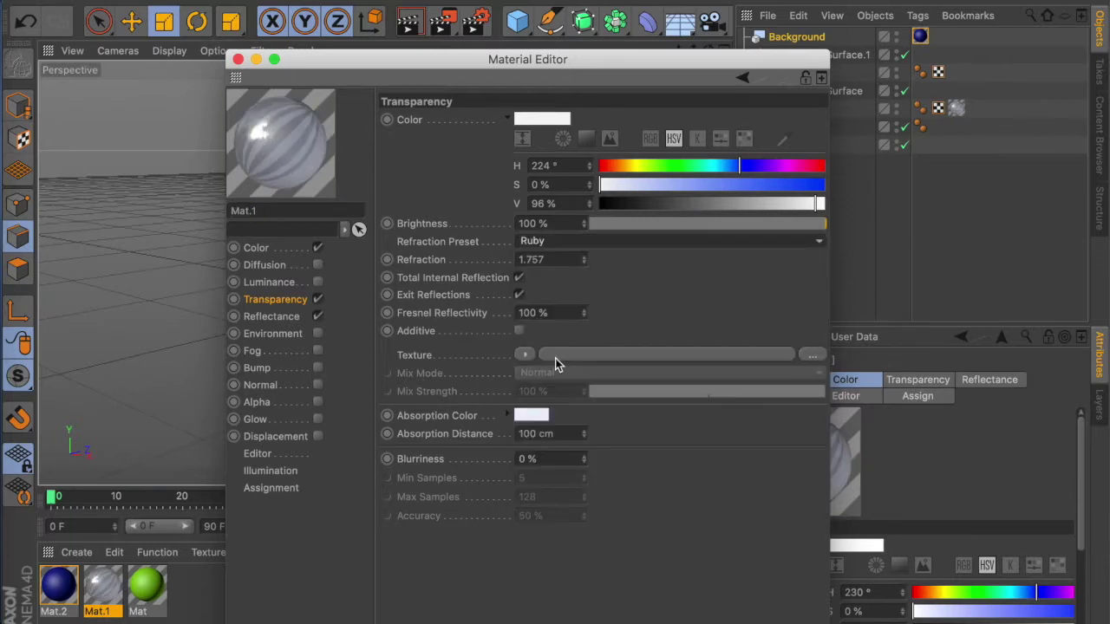
# Set the transparency colour value to 99% and drag the Cylinder out of Subdivision Surface to the list bottom
pyautogui.moveTo(805, 203); pyautogui.dragTo(805, 205)
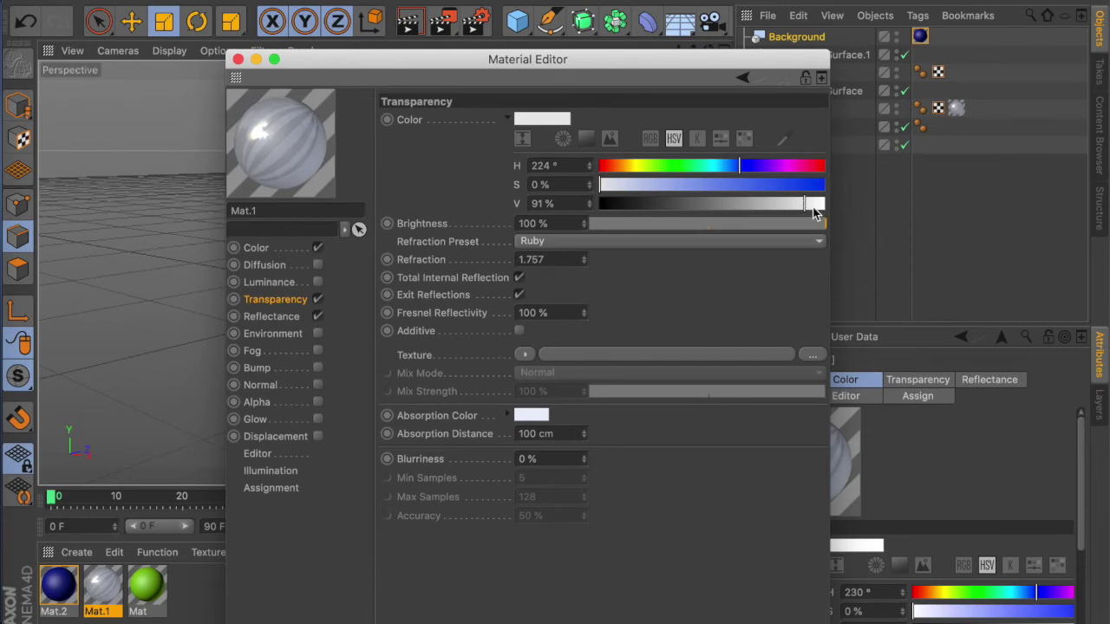
pyautogui.moveTo(813, 210); pyautogui.dragTo(817, 205)
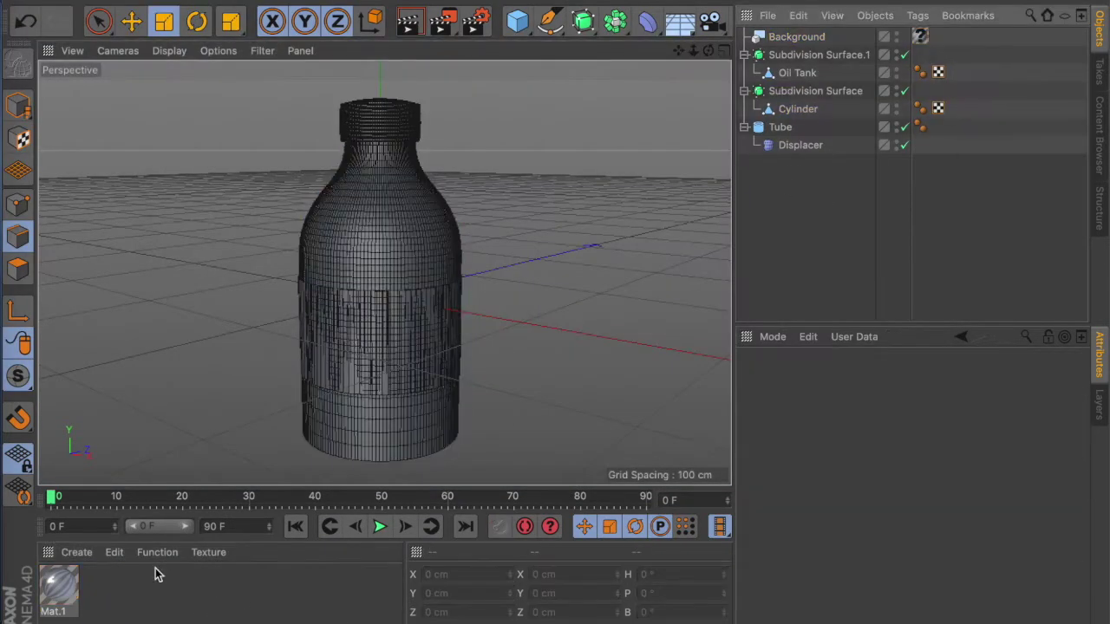
pyautogui.moveTo(955, 108); pyautogui.dragTo(938, 127)
pyautogui.moveTo(797, 108); pyautogui.dragTo(823, 222)
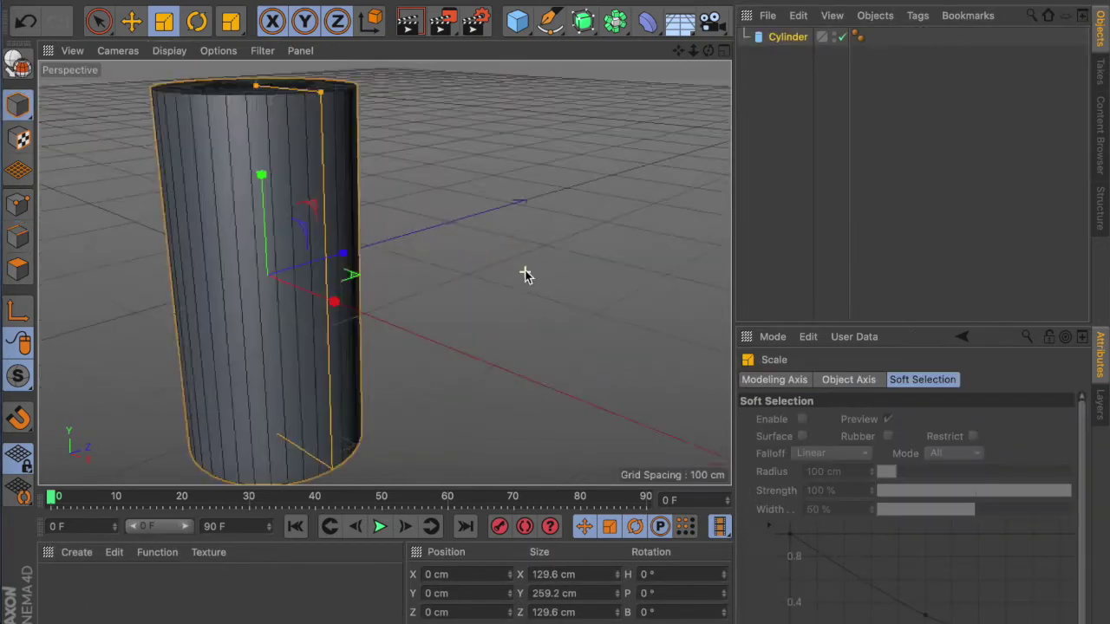
# Give the cylinder 21 height and 42 rotation segments and make it editable
pyautogui.click(784, 37)
pyautogui.moveTo(920, 458); pyautogui.dragTo(923, 477)
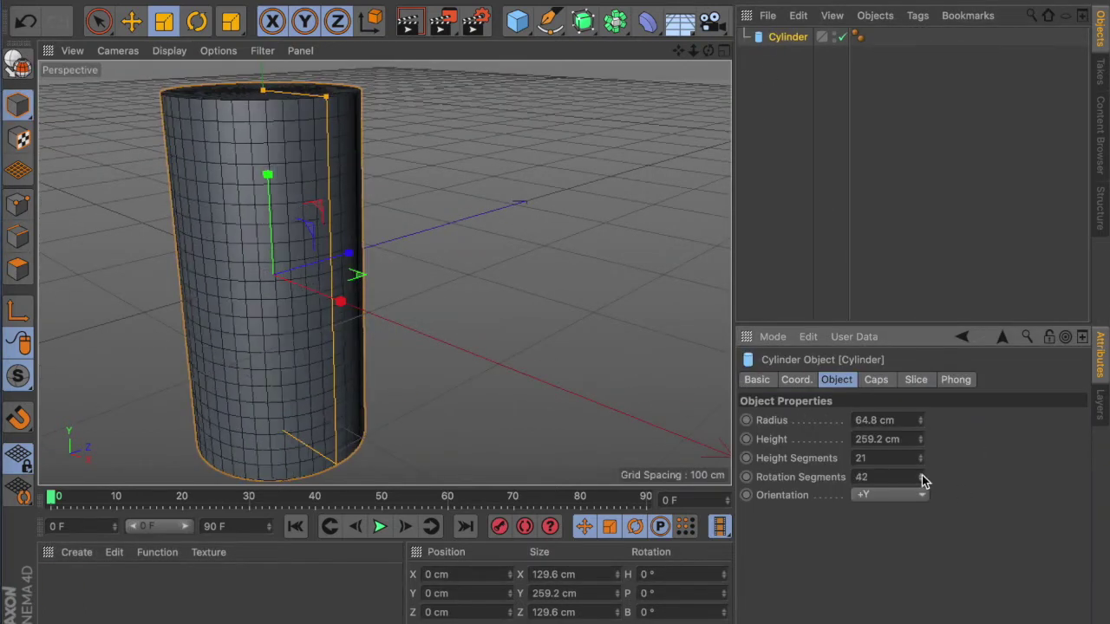
pyautogui.keyDown('alt'); pyautogui.moveTo(693, 407); pyautogui.dragTo(572, 366); pyautogui.keyUp('alt')
pyautogui.press('c')
pyautogui.press('u')
pyautogui.press('l')
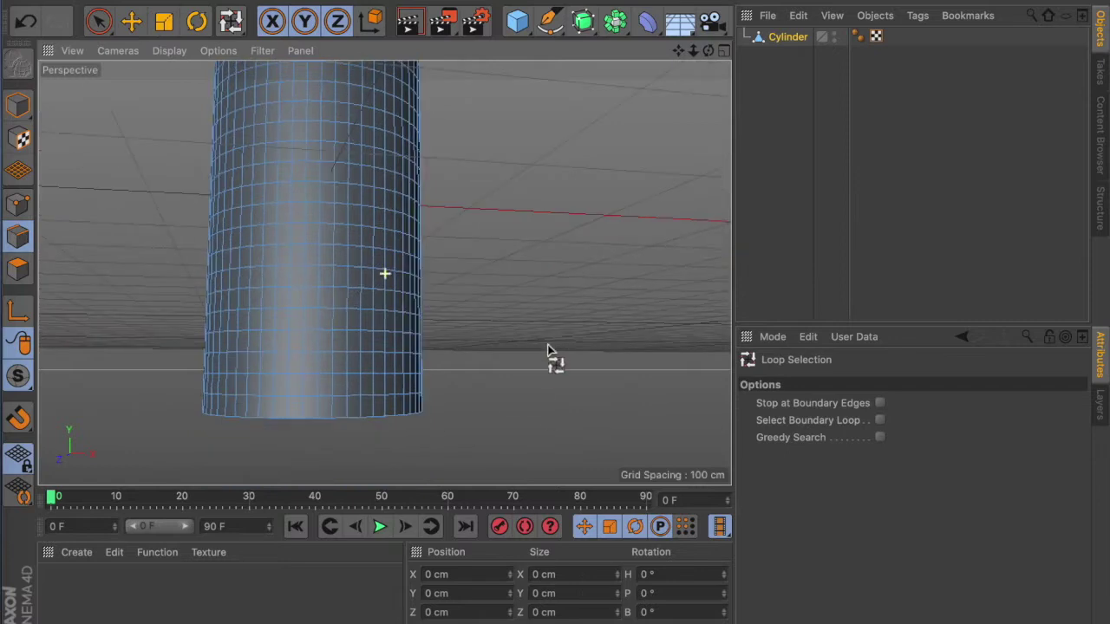
# Loop-select the bottom rim edge and all spokes of the bottom cap for scaling
pyautogui.click(384, 472)
pyautogui.keyDown('alt'); pyautogui.moveTo(384, 473); pyautogui.dragTo(579, 263); pyautogui.keyUp('alt')
pyautogui.moveTo(421, 160); pyautogui.dragTo(434, 264)
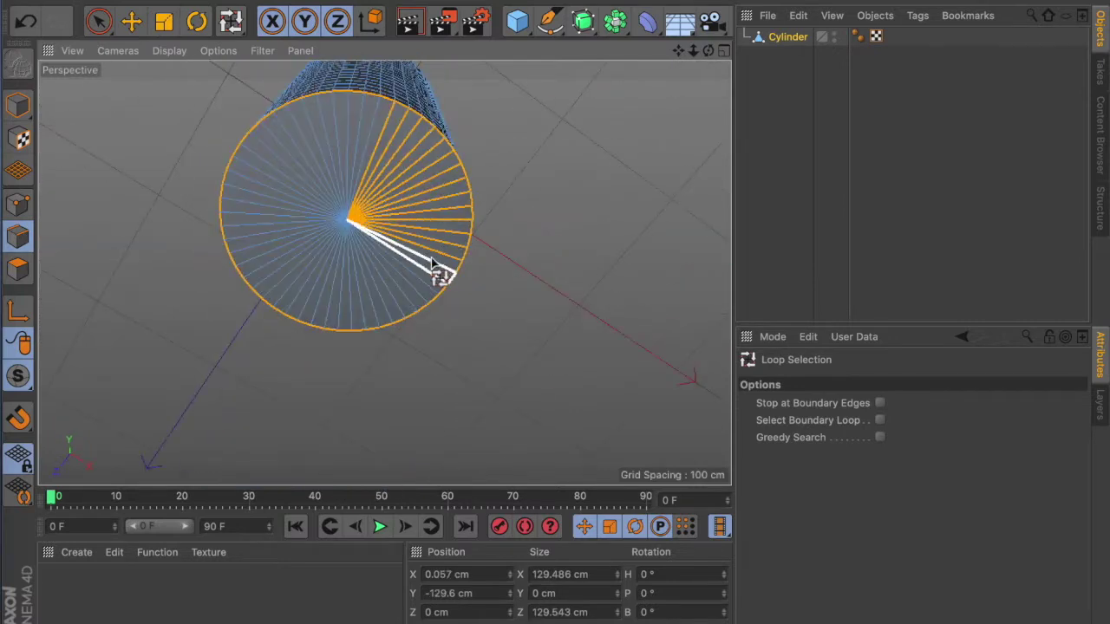
pyautogui.moveTo(303, 286)
pyautogui.mouseDown()
pyautogui.moveTo(292, 203)
pyautogui.moveTo(347, 166)
pyautogui.mouseUp()
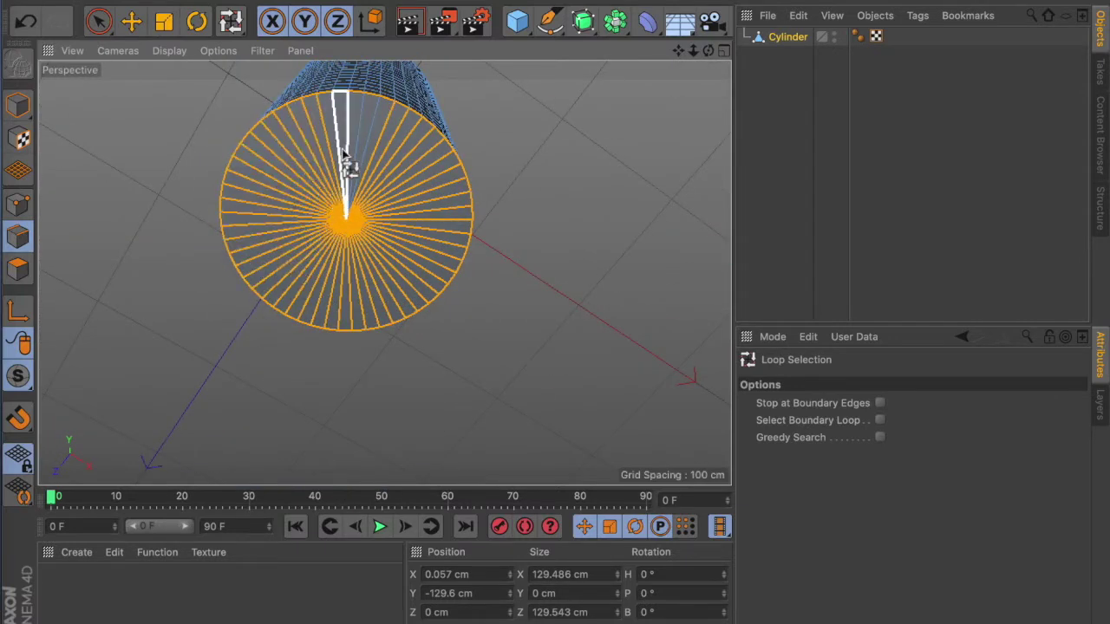
pyautogui.moveTo(527, 194)
pyautogui.keyDown('alt'); pyautogui.mouseDown()
pyautogui.moveTo(356, 338)
pyautogui.moveTo(550, 410)
pyautogui.moveTo(607, 396)
pyautogui.moveTo(575, 448)
pyautogui.moveTo(427, 395)
pyautogui.mouseUp(); pyautogui.keyUp('alt')
pyautogui.press('t')
pyautogui.keyDown('alt'); pyautogui.moveTo(531, 357); pyautogui.dragTo(570, 388); pyautogui.keyUp('alt')
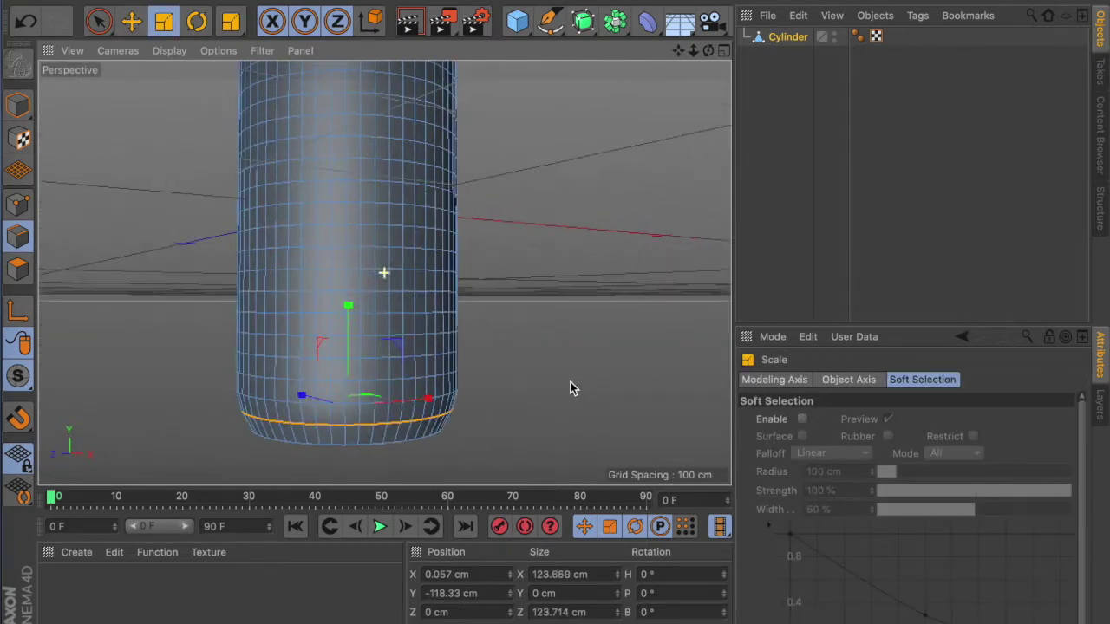
# Widen and scale a bottom-cap spoke edge inward to cut the first notch
pyautogui.click(358, 439)
pyautogui.moveTo(359, 433)
pyautogui.keyDown('alt'); pyautogui.mouseDown()
pyautogui.moveTo(527, 224)
pyautogui.moveTo(381, 208)
pyautogui.mouseUp(); pyautogui.keyUp('alt')
pyautogui.moveTo(381, 208); pyautogui.dragTo(365, 211)
pyautogui.moveTo(349, 260)
pyautogui.mouseDown()
pyautogui.moveTo(460, 232)
pyautogui.moveTo(336, 270)
pyautogui.mouseUp()
pyautogui.moveTo(448, 227); pyautogui.dragTo(595, 226)
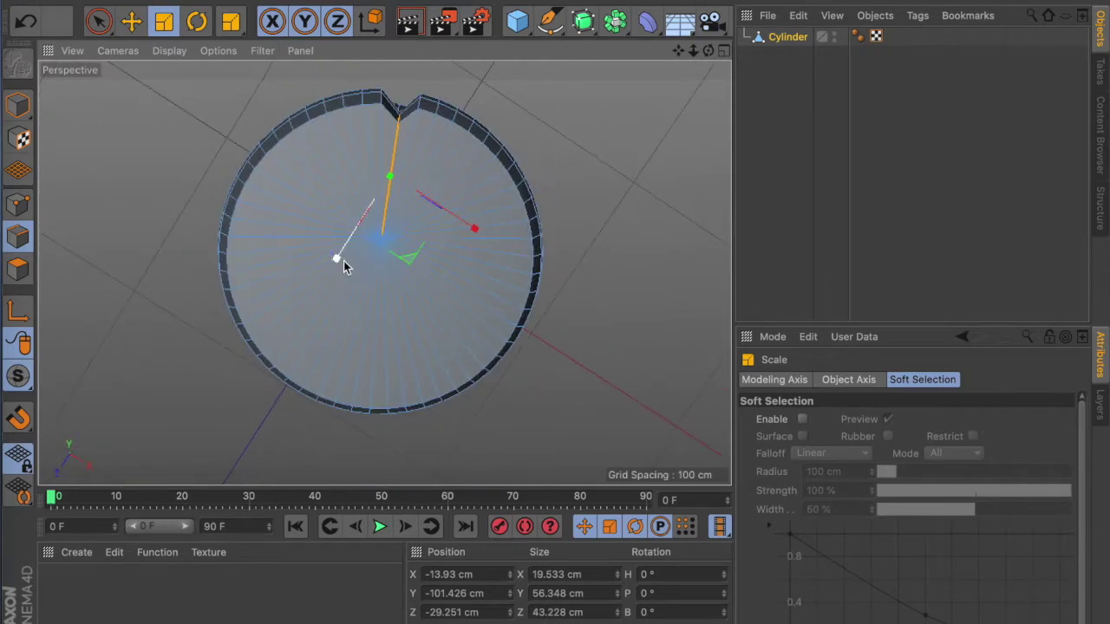
pyautogui.moveTo(465, 228)
pyautogui.mouseDown()
pyautogui.moveTo(542, 272)
pyautogui.moveTo(612, 182)
pyautogui.mouseUp()
pyautogui.moveTo(598, 325)
pyautogui.keyDown('alt'); pyautogui.mouseDown()
pyautogui.moveTo(372, 291)
pyautogui.moveTo(277, 427)
pyautogui.moveTo(622, 350)
pyautogui.moveTo(404, 321)
pyautogui.mouseUp(); pyautogui.keyUp('alt')
pyautogui.moveTo(589, 330)
pyautogui.keyDown('alt'); pyautogui.mouseDown()
pyautogui.moveTo(366, 268)
pyautogui.moveTo(629, 277)
pyautogui.moveTo(321, 223)
pyautogui.moveTo(404, 139)
pyautogui.moveTo(587, 292)
pyautogui.moveTo(425, 130)
pyautogui.mouseUp(); pyautogui.keyUp('alt')
pyautogui.moveTo(424, 130); pyautogui.dragTo(415, 129)
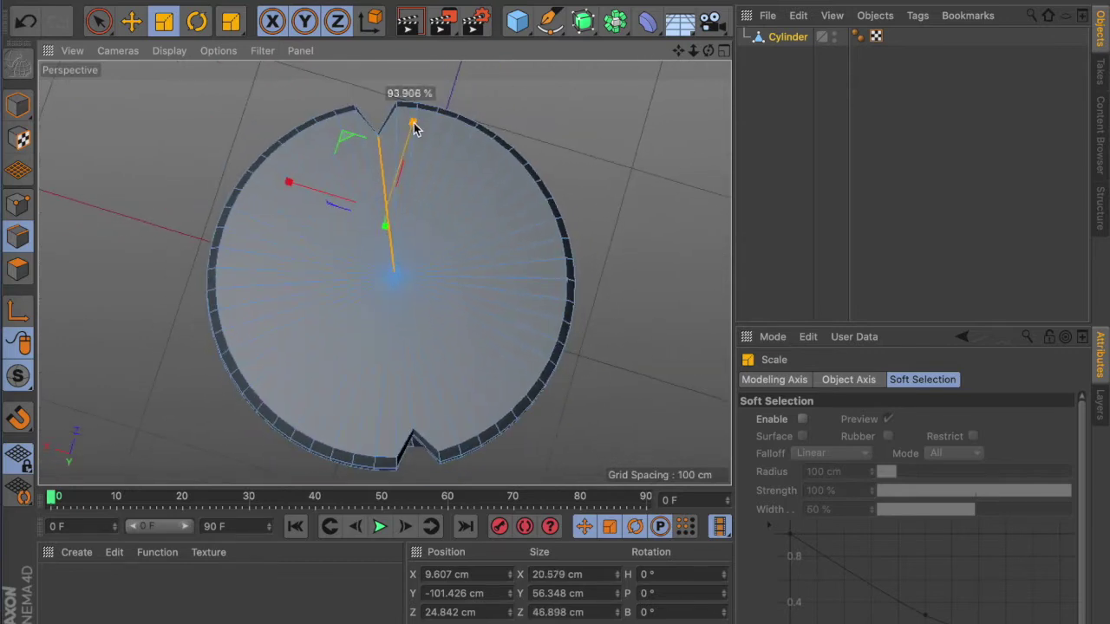
pyautogui.click(599, 219)
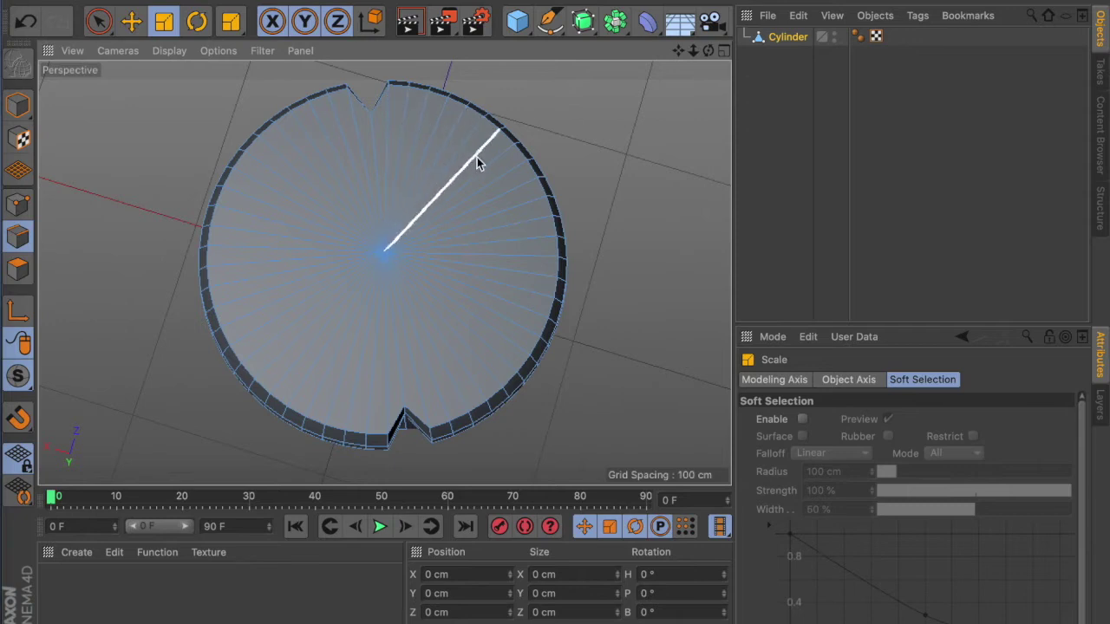
# Cut notches at further spoke edges around the base and save as coke bottle.c4d
pyautogui.moveTo(544, 192)
pyautogui.keyDown('alt'); pyautogui.mouseDown()
pyautogui.moveTo(384, 268)
pyautogui.moveTo(483, 390)
pyautogui.mouseUp(); pyautogui.keyUp('alt')
pyautogui.click(367, 199)
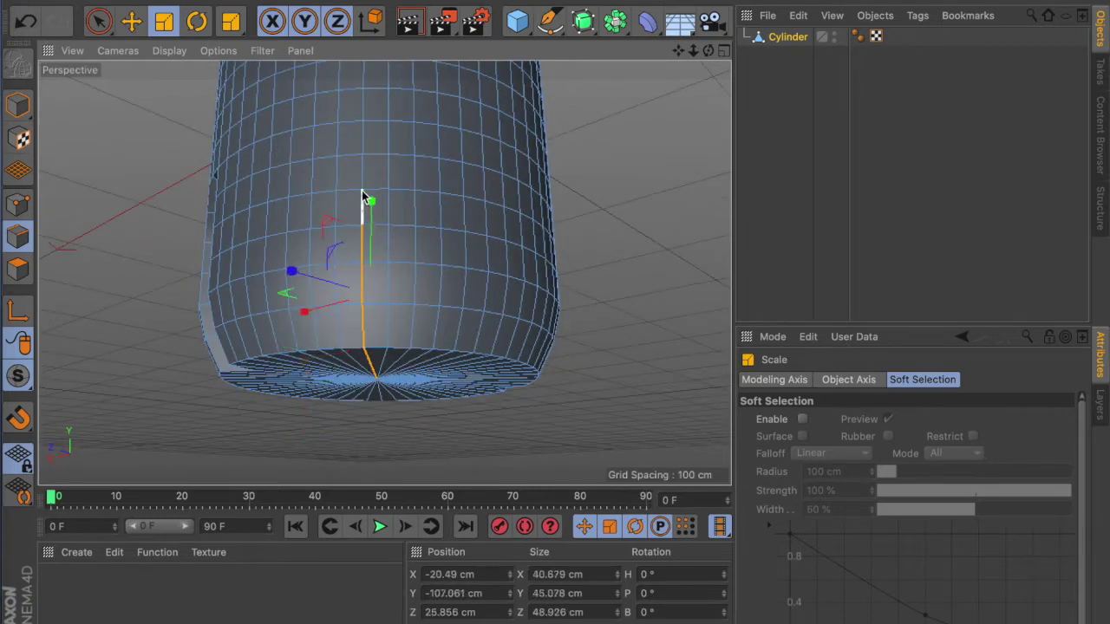
pyautogui.keyDown('alt'); pyautogui.moveTo(367, 199); pyautogui.dragTo(336, 97); pyautogui.keyUp('alt')
pyautogui.moveTo(317, 246)
pyautogui.mouseDown()
pyautogui.moveTo(577, 338)
pyautogui.moveTo(304, 235)
pyautogui.moveTo(569, 342)
pyautogui.moveTo(637, 177)
pyautogui.moveTo(712, 191)
pyautogui.mouseUp()
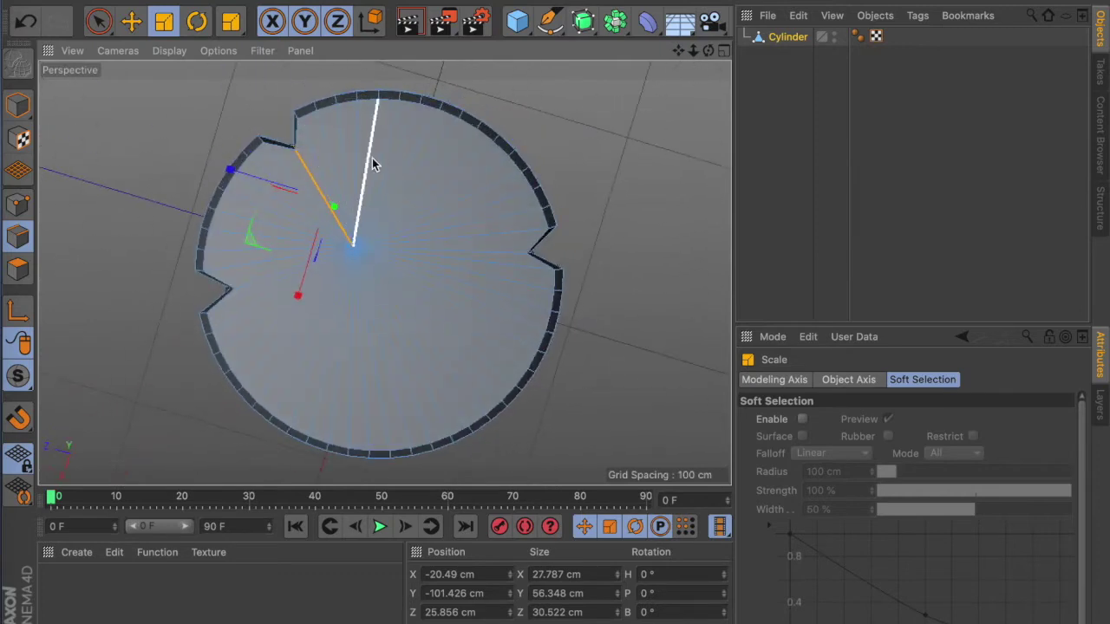
pyautogui.click(414, 174)
pyautogui.moveTo(484, 234)
pyautogui.keyDown('alt'); pyautogui.mouseDown()
pyautogui.moveTo(650, 307)
pyautogui.moveTo(368, 258)
pyautogui.mouseUp(); pyautogui.keyUp('alt')
pyautogui.moveTo(557, 401)
pyautogui.keyDown('alt'); pyautogui.mouseDown()
pyautogui.moveTo(644, 453)
pyautogui.moveTo(291, 209)
pyautogui.mouseUp(); pyautogui.keyUp('alt')
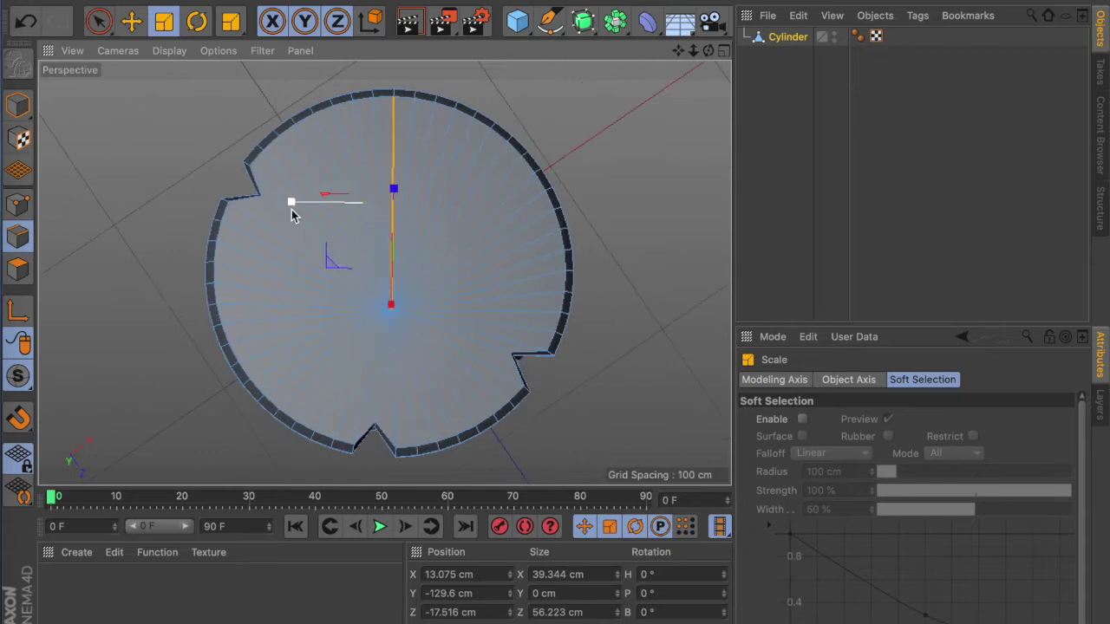
pyautogui.click(52, 161)
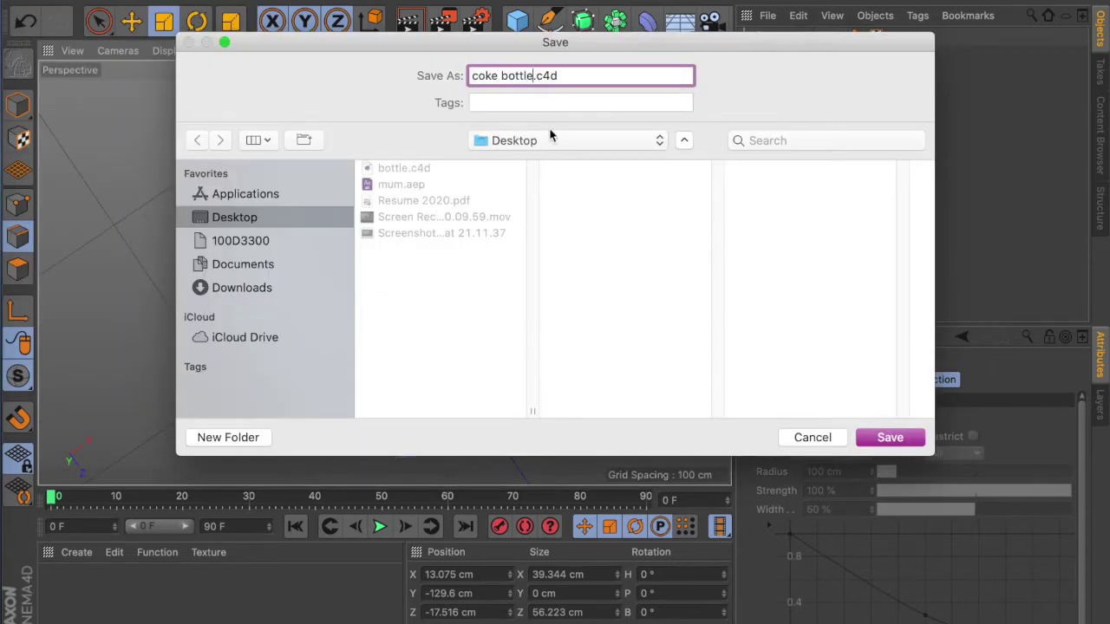
pyautogui.moveTo(420, 211)
pyautogui.keyDown('alt'); pyautogui.mouseDown()
pyautogui.moveTo(448, 272)
pyautogui.moveTo(446, 129)
pyautogui.moveTo(597, 168)
pyautogui.moveTo(647, 354)
pyautogui.moveTo(488, 317)
pyautogui.moveTo(448, 282)
pyautogui.mouseUp(); pyautogui.keyUp('alt')
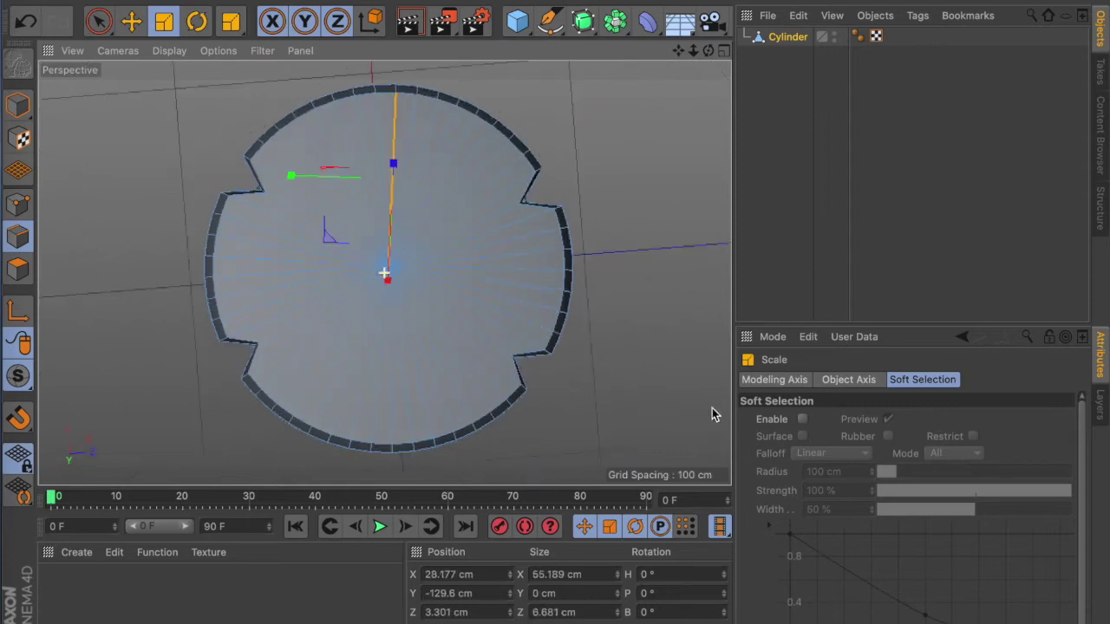
# Scale the selected base edge inward along X to deepen a notch in the cylinder's base
pyautogui.keyDown('alt'); pyautogui.moveTo(470, 208); pyautogui.dragTo(487, 332); pyautogui.keyUp('alt')
pyautogui.moveTo(472, 176)
pyautogui.keyDown('alt'); pyautogui.mouseDown()
pyautogui.moveTo(359, 99)
pyautogui.moveTo(471, 153)
pyautogui.moveTo(612, 304)
pyautogui.mouseUp(); pyautogui.keyUp('alt')
pyautogui.moveTo(555, 433)
pyautogui.mouseDown()
pyautogui.moveTo(384, 302)
pyautogui.moveTo(616, 216)
pyautogui.moveTo(399, 375)
pyautogui.mouseUp()
pyautogui.moveTo(399, 242); pyautogui.dragTo(400, 217)
pyautogui.keyDown('alt'); pyautogui.moveTo(400, 217); pyautogui.dragTo(405, 308); pyautogui.keyUp('alt')
pyautogui.moveTo(281, 239); pyautogui.dragTo(278, 236)
pyautogui.moveTo(404, 299); pyautogui.dragTo(401, 299)
pyautogui.keyDown('alt'); pyautogui.moveTo(641, 384); pyautogui.dragTo(624, 254); pyautogui.keyUp('alt')
# Save coke bottle.c4d, then select another base edge and enlarge it to about 102%
pyautogui.press('super+shift+s')
pyautogui.click(652, 144)
pyautogui.moveTo(653, 143)
pyautogui.keyDown('alt'); pyautogui.mouseDown()
pyautogui.moveTo(644, 310)
pyautogui.moveTo(651, 185)
pyautogui.moveTo(618, 206)
pyautogui.moveTo(425, 213)
pyautogui.moveTo(589, 215)
pyautogui.moveTo(605, 387)
pyautogui.moveTo(434, 343)
pyautogui.moveTo(632, 228)
pyautogui.moveTo(461, 318)
pyautogui.mouseUp(); pyautogui.keyUp('alt')
pyautogui.moveTo(656, 404)
pyautogui.keyDown('alt'); pyautogui.mouseDown()
pyautogui.moveTo(423, 313)
pyautogui.moveTo(355, 330)
pyautogui.mouseUp(); pyautogui.keyUp('alt')
pyautogui.moveTo(355, 330)
pyautogui.mouseDown()
pyautogui.moveTo(601, 386)
pyautogui.moveTo(478, 412)
pyautogui.mouseUp()
pyautogui.click(267, 184)
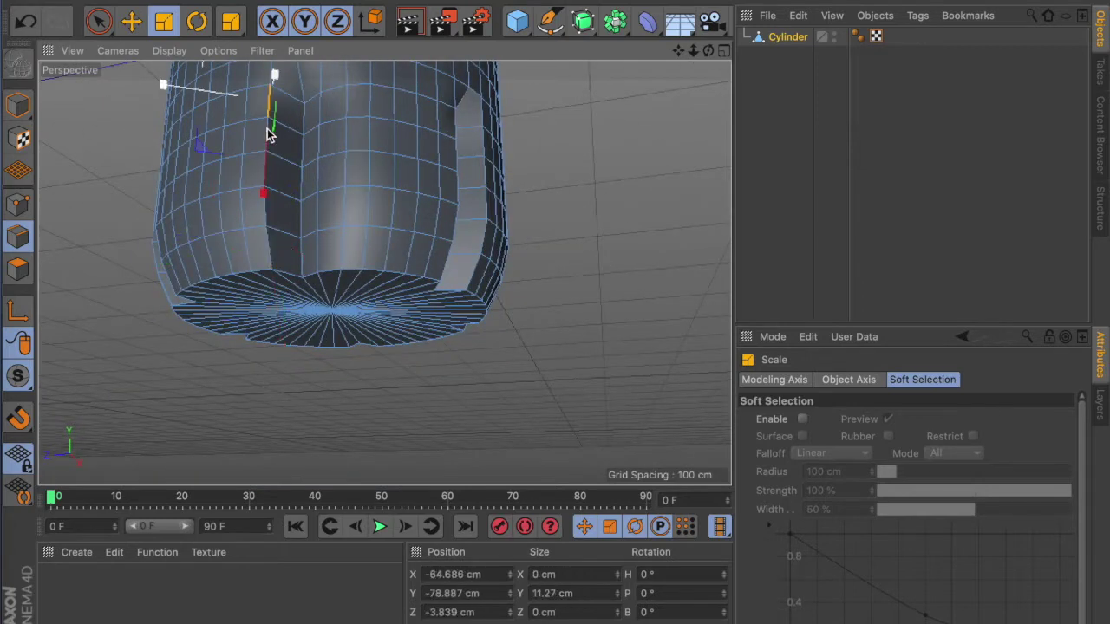
pyautogui.moveTo(513, 442)
pyautogui.keyDown('alt'); pyautogui.mouseDown()
pyautogui.moveTo(533, 376)
pyautogui.moveTo(602, 302)
pyautogui.moveTo(471, 307)
pyautogui.moveTo(606, 203)
pyautogui.moveTo(367, 174)
pyautogui.moveTo(623, 377)
pyautogui.moveTo(357, 305)
pyautogui.mouseUp(); pyautogui.keyUp('alt')
pyautogui.moveTo(358, 305); pyautogui.dragTo(364, 305)
# Loop-select the horizontal edge ring just above the base and shrink it slightly
pyautogui.moveTo(618, 371)
pyautogui.mouseDown()
pyautogui.moveTo(379, 329)
pyautogui.moveTo(595, 396)
pyautogui.moveTo(414, 26)
pyautogui.mouseUp()
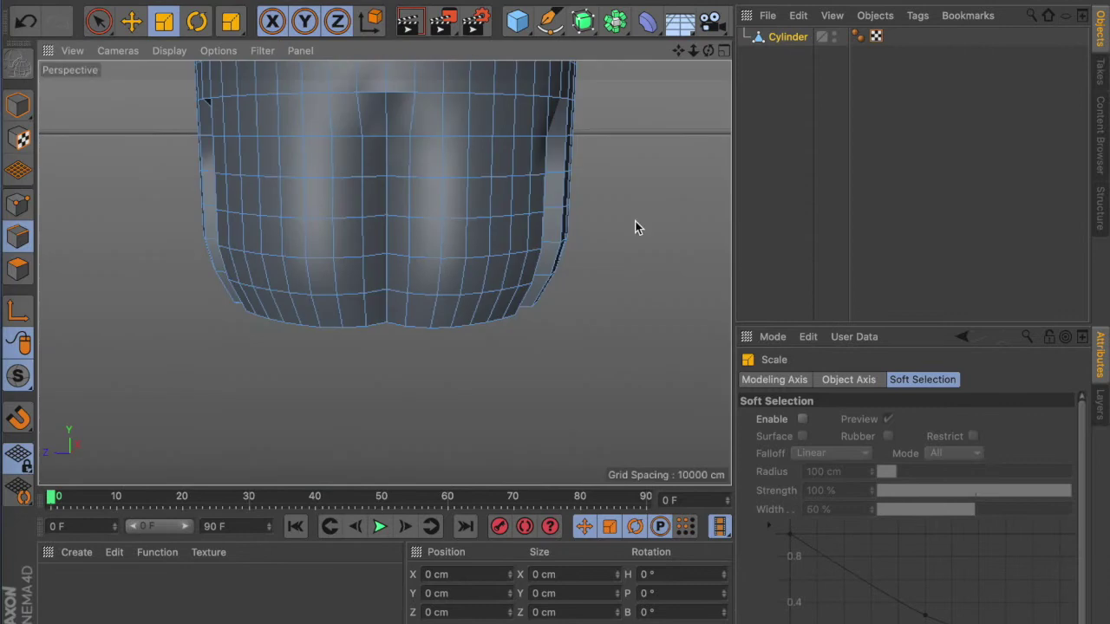
pyautogui.keyDown('alt'); pyautogui.moveTo(649, 197); pyautogui.dragTo(495, 248); pyautogui.keyUp('alt')
pyautogui.press('u')
pyautogui.press('l')
pyautogui.click(520, 213)
pyautogui.press('t')
pyautogui.moveTo(520, 212); pyautogui.dragTo(673, 292)
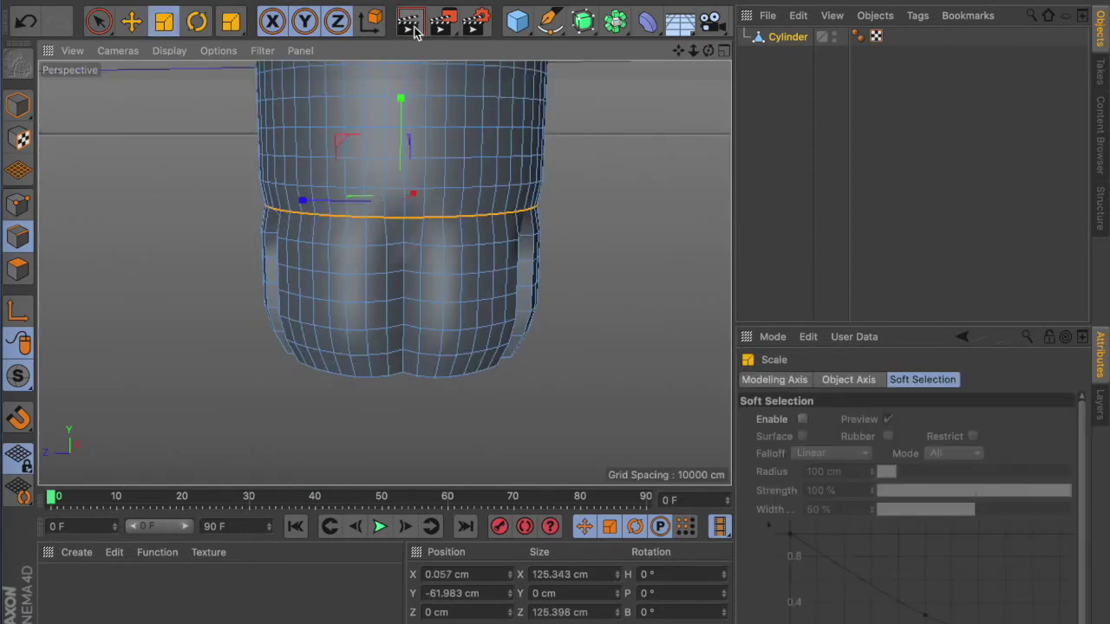
# Render a viewport preview and save coke bottle.c4d, replacing the existing file
pyautogui.click(415, 26)
pyautogui.click(117, 167)
pyautogui.press('Return')
pyautogui.click(683, 165)
# Shrink the selected base edge to about 94%, then save coke bottle.c4d again
pyautogui.moveTo(607, 309)
pyautogui.keyDown('alt'); pyautogui.mouseDown()
pyautogui.moveTo(391, 268)
pyautogui.moveTo(533, 314)
pyautogui.moveTo(450, 228)
pyautogui.moveTo(685, 343)
pyautogui.moveTo(280, 334)
pyautogui.moveTo(584, 252)
pyautogui.moveTo(486, 217)
pyautogui.mouseUp(); pyautogui.keyUp('alt')
pyautogui.moveTo(485, 217)
pyautogui.mouseDown()
pyautogui.moveTo(366, 130)
pyautogui.moveTo(359, 98)
pyautogui.moveTo(531, 206)
pyautogui.moveTo(303, 166)
pyautogui.mouseUp()
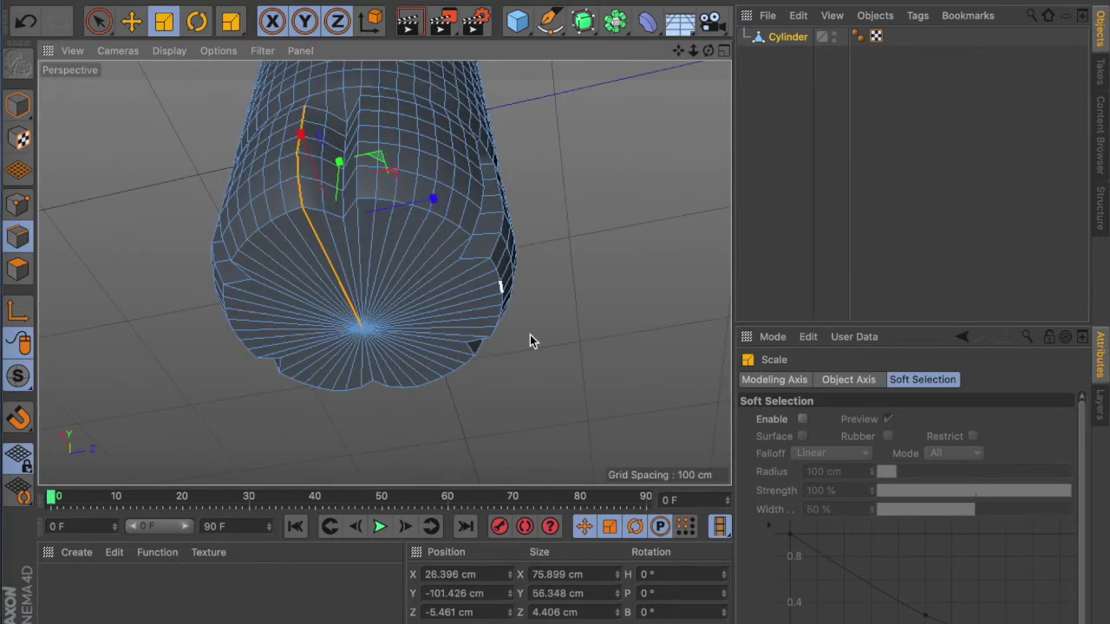
pyautogui.keyDown('alt'); pyautogui.moveTo(530, 340); pyautogui.dragTo(275, 439); pyautogui.keyUp('alt')
pyautogui.moveTo(384, 87)
pyautogui.mouseDown()
pyautogui.moveTo(384, 157)
pyautogui.moveTo(565, 208)
pyautogui.moveTo(564, 169)
pyautogui.mouseUp()
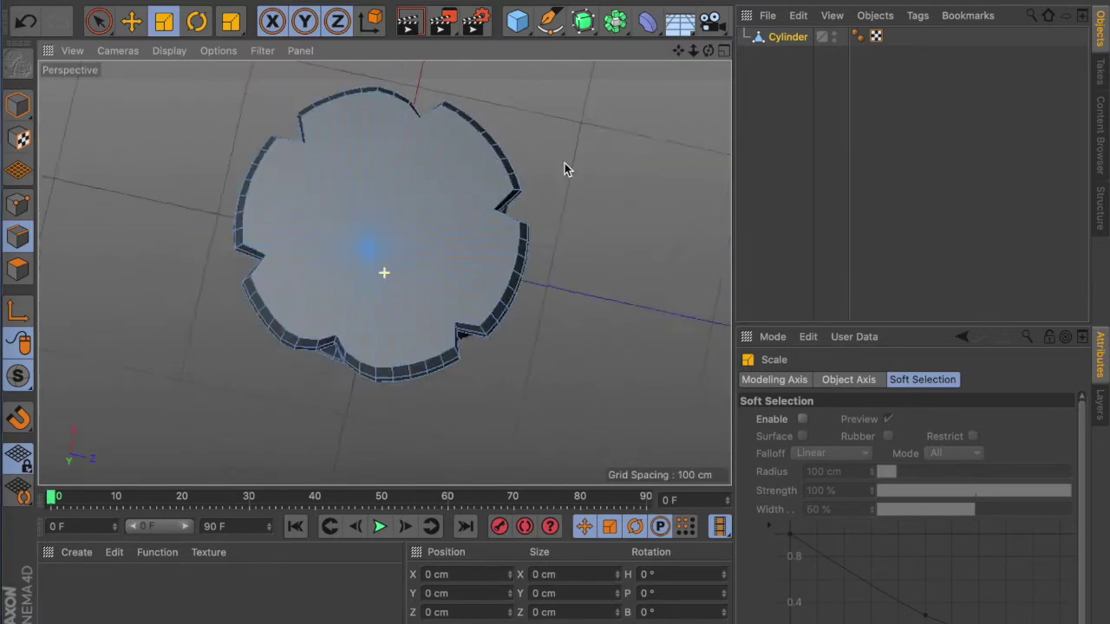
pyautogui.keyDown('alt'); pyautogui.moveTo(265, 434); pyautogui.dragTo(487, 214); pyautogui.keyUp('alt')
pyautogui.moveTo(617, 409)
pyautogui.keyDown('alt'); pyautogui.mouseDown()
pyautogui.moveTo(459, 153)
pyautogui.moveTo(332, 94)
pyautogui.mouseUp(); pyautogui.keyUp('alt')
pyautogui.moveTo(442, 152)
pyautogui.keyDown('alt'); pyautogui.mouseDown()
pyautogui.moveTo(627, 306)
pyautogui.moveTo(557, 209)
pyautogui.mouseUp(); pyautogui.keyUp('alt')
pyautogui.moveTo(361, 114)
pyautogui.keyDown('alt'); pyautogui.mouseDown()
pyautogui.moveTo(447, 139)
pyautogui.moveTo(612, 304)
pyautogui.moveTo(612, 248)
pyautogui.moveTo(384, 272)
pyautogui.moveTo(575, 146)
pyautogui.mouseUp(); pyautogui.keyUp('alt')
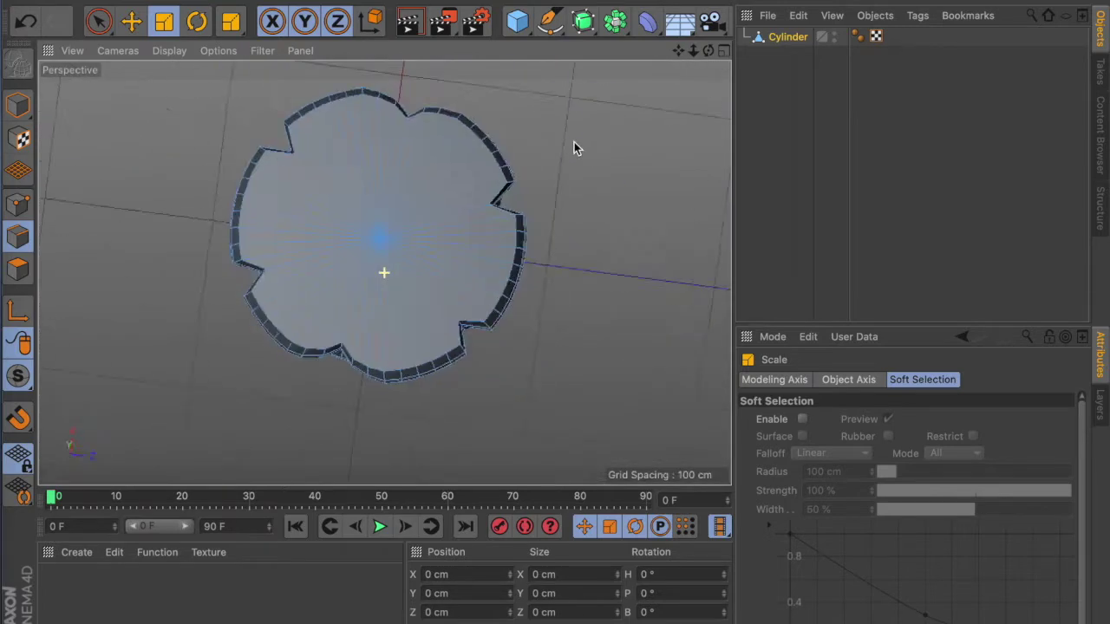
pyautogui.click(131, 163)
pyautogui.click(693, 159)
# Shrink another spoke edge on the base to about 90%, then undo the last two changes
pyautogui.click(333, 194)
pyautogui.keyDown('alt'); pyautogui.moveTo(333, 194); pyautogui.dragTo(319, 227); pyautogui.keyUp('alt')
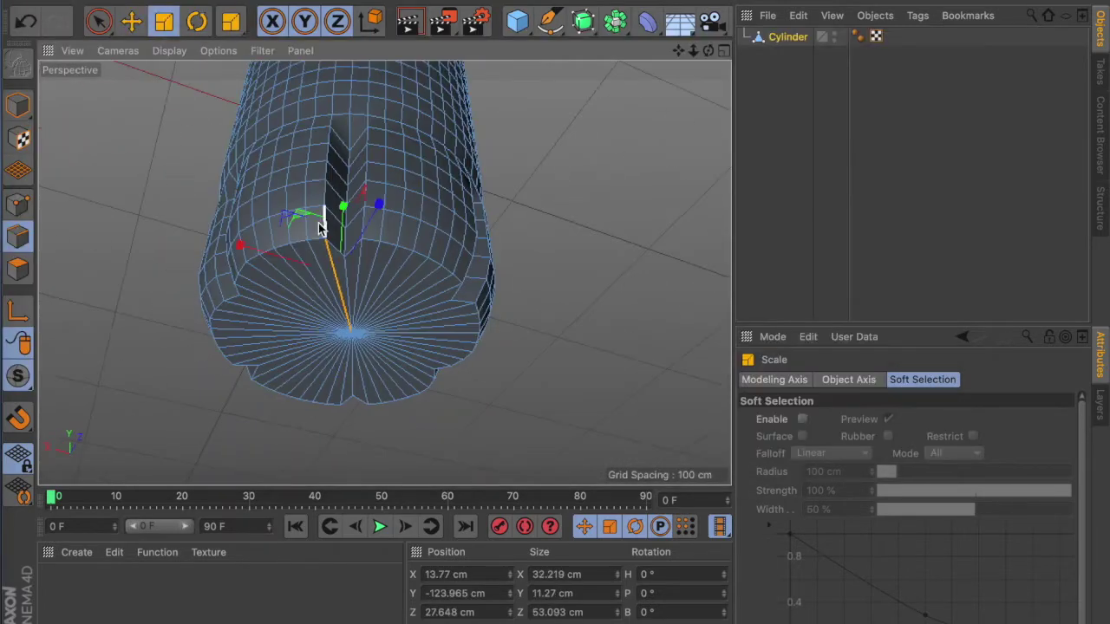
pyautogui.moveTo(334, 143)
pyautogui.keyDown('alt'); pyautogui.mouseDown()
pyautogui.moveTo(390, 75)
pyautogui.moveTo(231, 176)
pyautogui.moveTo(580, 370)
pyautogui.moveTo(630, 353)
pyautogui.moveTo(318, 191)
pyautogui.moveTo(589, 216)
pyautogui.moveTo(590, 335)
pyautogui.moveTo(480, 186)
pyautogui.mouseUp(); pyautogui.keyUp('alt')
pyautogui.moveTo(479, 186); pyautogui.dragTo(472, 194)
pyautogui.moveTo(724, 227)
pyautogui.keyDown('alt'); pyautogui.mouseDown()
pyautogui.moveTo(681, 216)
pyautogui.moveTo(650, 151)
pyautogui.moveTo(416, 210)
pyautogui.moveTo(601, 368)
pyautogui.moveTo(594, 335)
pyautogui.moveTo(460, 163)
pyautogui.moveTo(453, 222)
pyautogui.moveTo(538, 337)
pyautogui.moveTo(409, 309)
pyautogui.mouseUp(); pyautogui.keyUp('alt')
pyautogui.keyDown('alt'); pyautogui.moveTo(443, 418); pyautogui.dragTo(445, 248); pyautogui.keyUp('alt')
pyautogui.hotkey('ctrl', 'z')
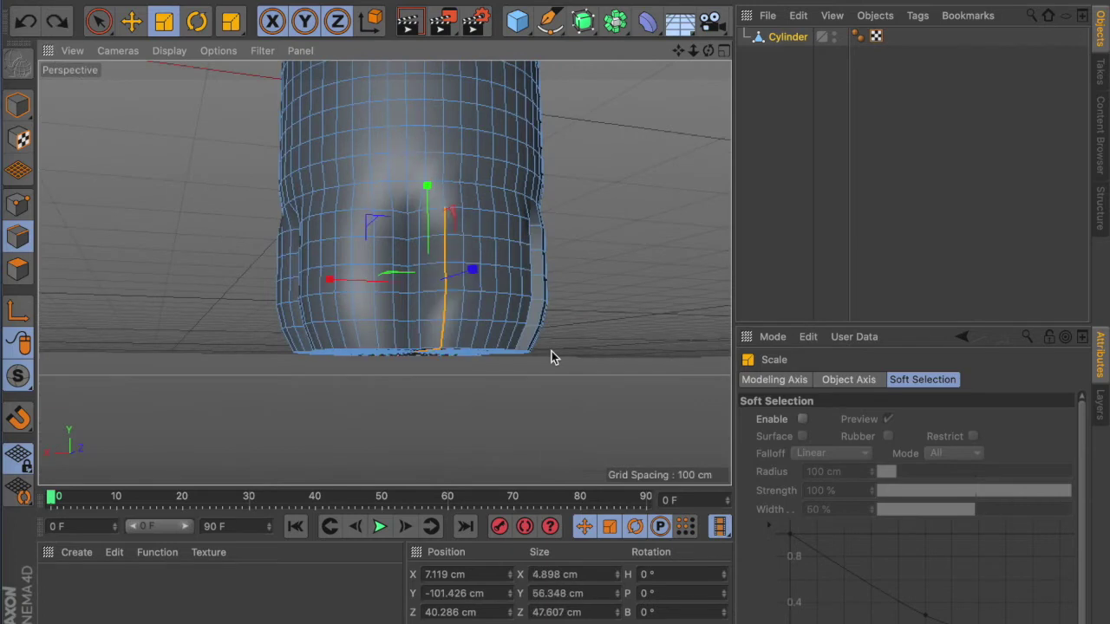
pyautogui.moveTo(569, 420)
pyautogui.keyDown('alt'); pyautogui.mouseDown()
pyautogui.moveTo(567, 334)
pyautogui.moveTo(664, 309)
pyautogui.moveTo(597, 298)
pyautogui.moveTo(521, 187)
pyautogui.moveTo(550, 285)
pyautogui.moveTo(373, 379)
pyautogui.moveTo(581, 352)
pyautogui.moveTo(601, 211)
pyautogui.moveTo(376, 137)
pyautogui.moveTo(322, 260)
pyautogui.moveTo(322, 299)
pyautogui.moveTo(577, 367)
pyautogui.moveTo(322, 305)
pyautogui.moveTo(578, 248)
pyautogui.moveTo(395, 158)
pyautogui.moveTo(534, 316)
pyautogui.moveTo(340, 290)
pyautogui.moveTo(468, 251)
pyautogui.mouseUp(); pyautogui.keyUp('alt')
pyautogui.hotkey('ctrl', 'z')
# Enlarge the selected base edge to about 104%, scale it outward, and save coke bottle.c4d
pyautogui.moveTo(468, 251); pyautogui.dragTo(476, 256)
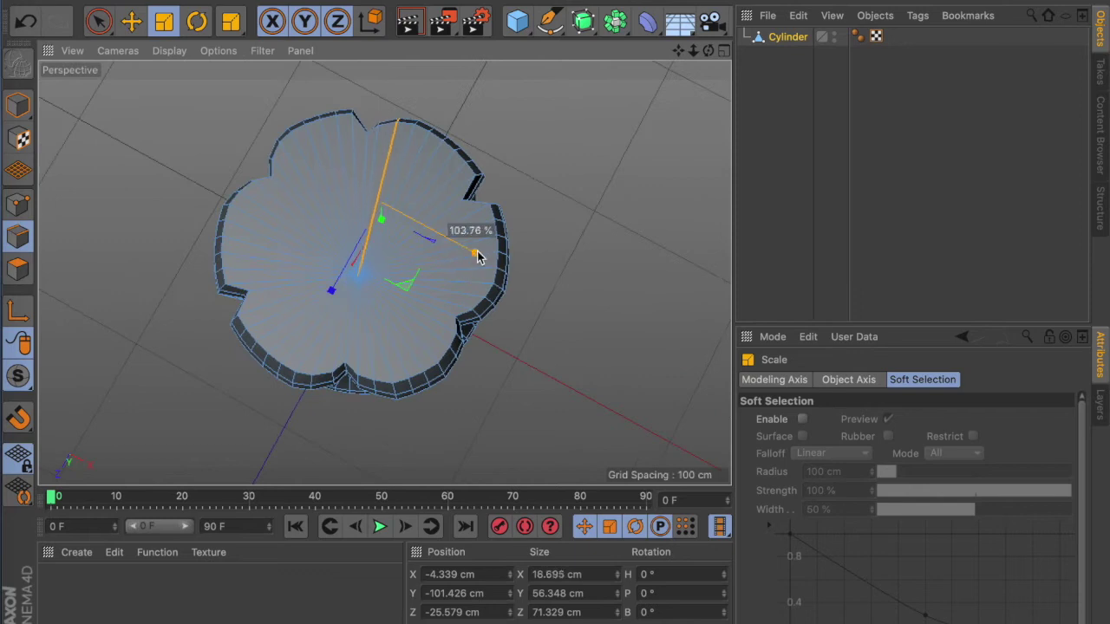
pyautogui.moveTo(331, 290); pyautogui.dragTo(325, 295)
pyautogui.keyDown('alt'); pyautogui.moveTo(577, 397); pyautogui.dragTo(547, 317); pyautogui.keyUp('alt')
pyautogui.keyDown('alt'); pyautogui.moveTo(360, 131); pyautogui.dragTo(329, 286); pyautogui.keyUp('alt')
pyautogui.moveTo(330, 286)
pyautogui.mouseDown()
pyautogui.moveTo(324, 277)
pyautogui.moveTo(404, 260)
pyautogui.mouseUp()
pyautogui.moveTo(558, 216); pyautogui.dragTo(350, 170)
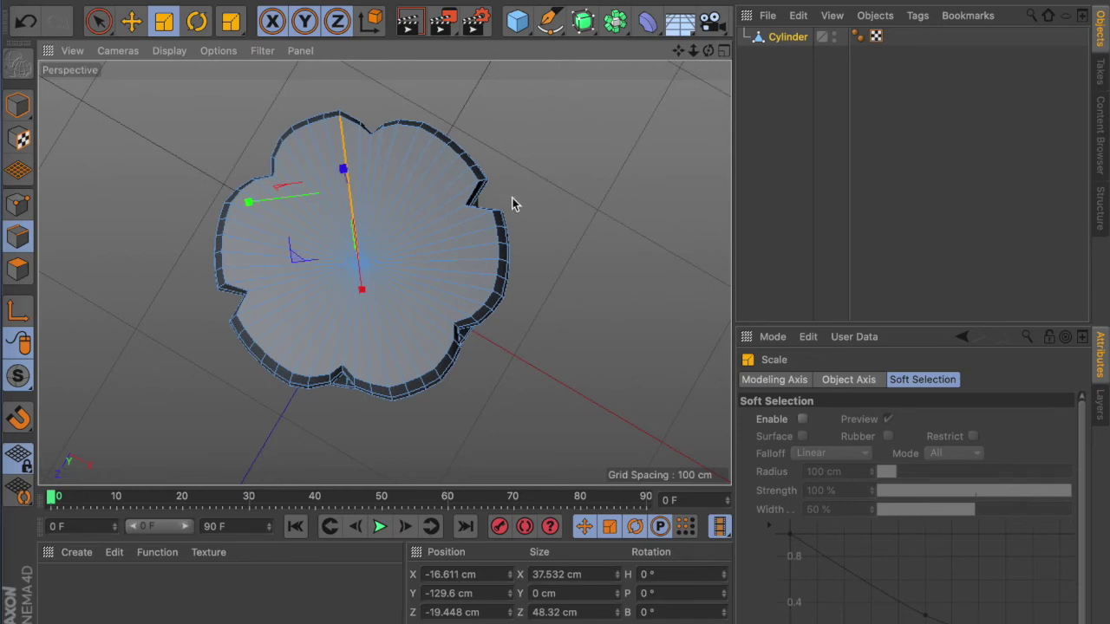
pyautogui.moveTo(511, 200); pyautogui.dragTo(317, 265)
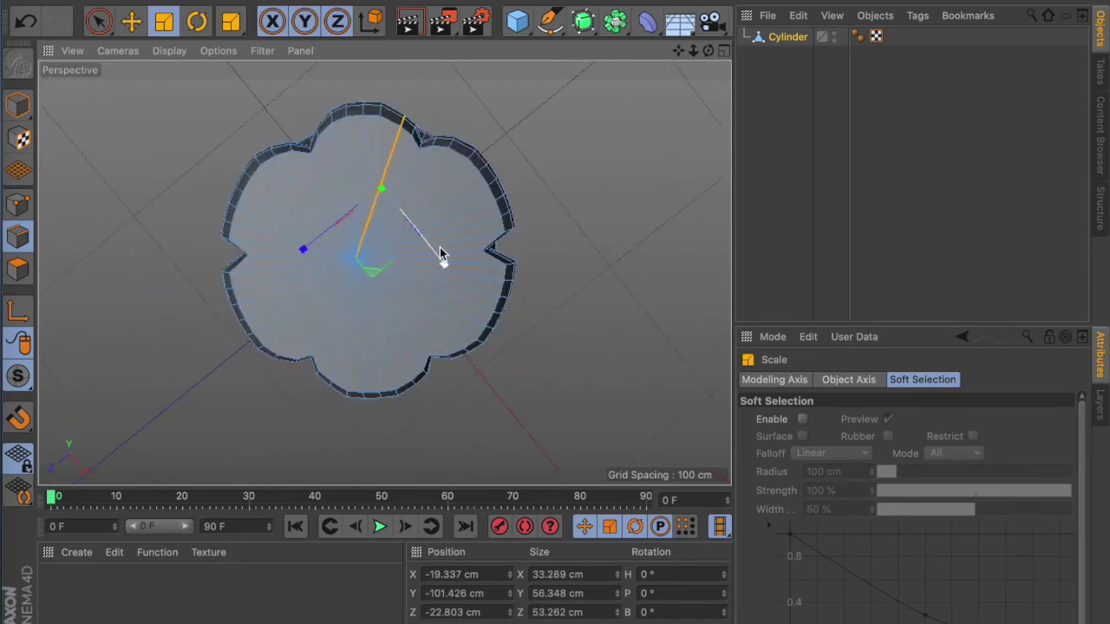
pyautogui.moveTo(440, 253); pyautogui.dragTo(483, 477)
pyautogui.click(50, 158)
pyautogui.press('Return')
# Scale two more edges of the lobed base inward to tighten the grooves
pyautogui.moveTo(293, 465)
pyautogui.keyDown('alt'); pyautogui.mouseDown()
pyautogui.moveTo(526, 265)
pyautogui.moveTo(572, 295)
pyautogui.mouseUp(); pyautogui.keyUp('alt')
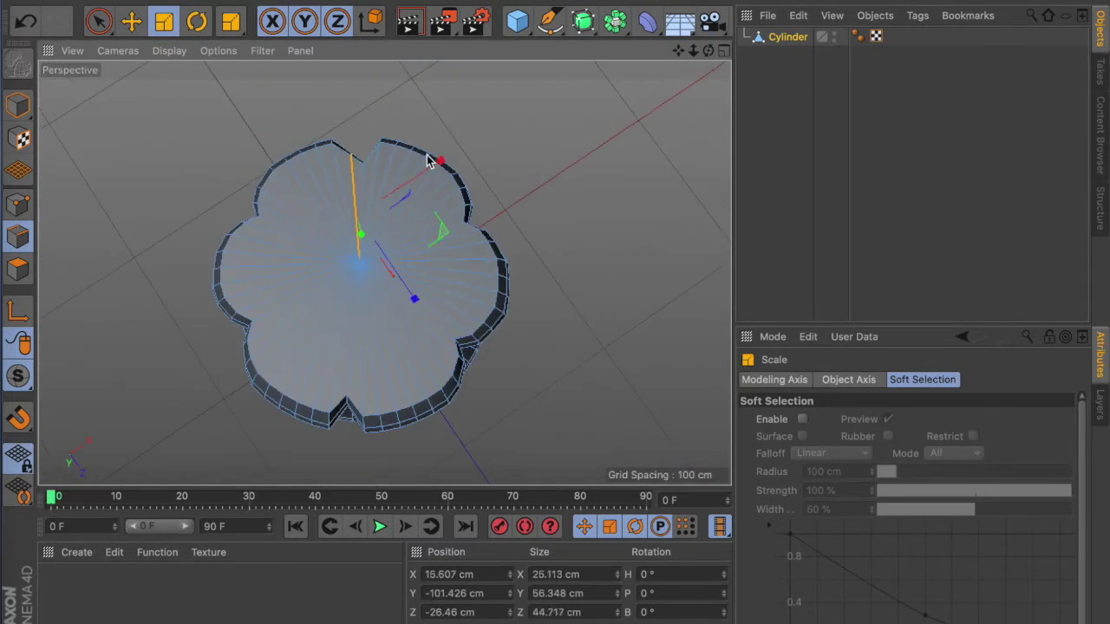
pyautogui.moveTo(449, 166); pyautogui.dragTo(555, 310)
pyautogui.click(346, 251)
pyautogui.keyDown('alt'); pyautogui.moveTo(346, 250); pyautogui.dragTo(399, 305); pyautogui.keyUp('alt')
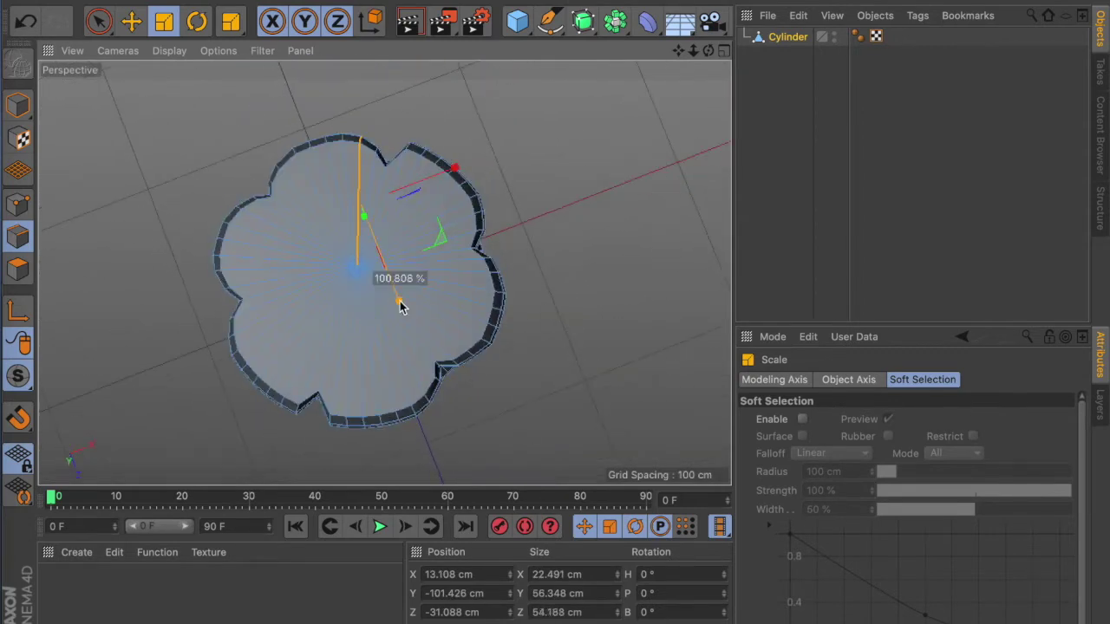
pyautogui.keyDown('alt'); pyautogui.moveTo(559, 204); pyautogui.dragTo(395, 282); pyautogui.keyUp('alt')
pyautogui.click(396, 282)
pyautogui.moveTo(594, 272)
pyautogui.keyDown('alt'); pyautogui.mouseDown()
pyautogui.moveTo(578, 206)
pyautogui.moveTo(457, 155)
pyautogui.moveTo(579, 292)
pyautogui.moveTo(433, 277)
pyautogui.mouseUp(); pyautogui.keyUp('alt')
pyautogui.moveTo(434, 278)
pyautogui.mouseDown()
pyautogui.moveTo(425, 287)
pyautogui.moveTo(651, 228)
pyautogui.moveTo(536, 266)
pyautogui.moveTo(605, 295)
pyautogui.moveTo(565, 402)
pyautogui.moveTo(425, 132)
pyautogui.moveTo(415, 146)
pyautogui.mouseUp()
pyautogui.keyDown('alt'); pyautogui.moveTo(414, 146); pyautogui.dragTo(442, 273); pyautogui.keyUp('alt')
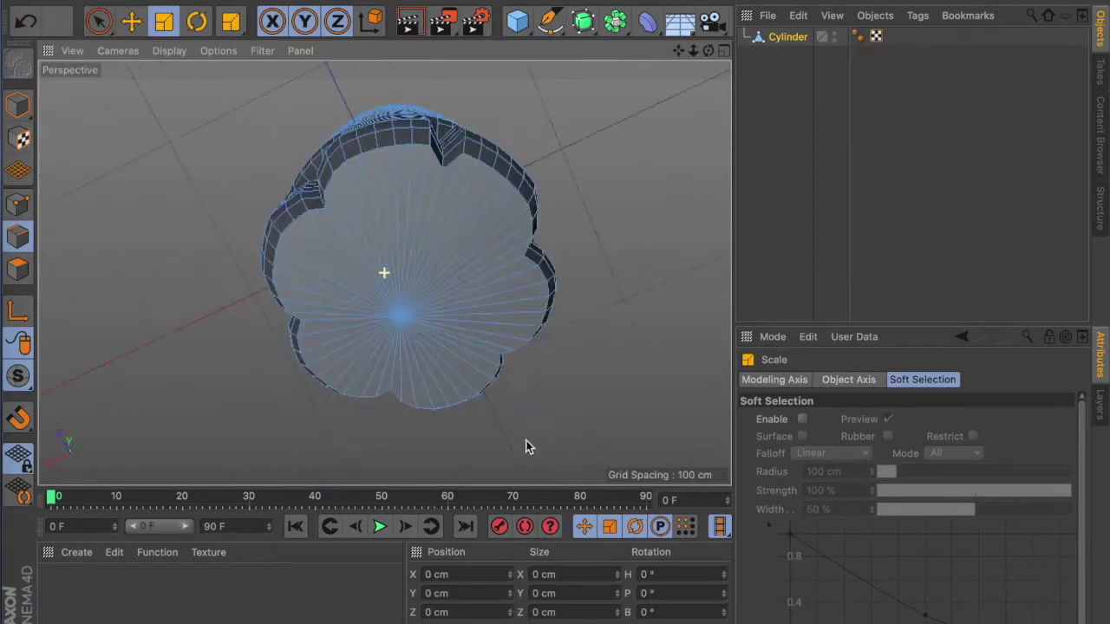
# Try scaling a groove edge, undoing each attempt back to the earlier base shape
pyautogui.moveTo(529, 447)
pyautogui.keyDown('alt'); pyautogui.mouseDown()
pyautogui.moveTo(500, 421)
pyautogui.moveTo(575, 409)
pyautogui.moveTo(339, 141)
pyautogui.moveTo(368, 264)
pyautogui.moveTo(618, 334)
pyautogui.mouseUp(); pyautogui.keyUp('alt')
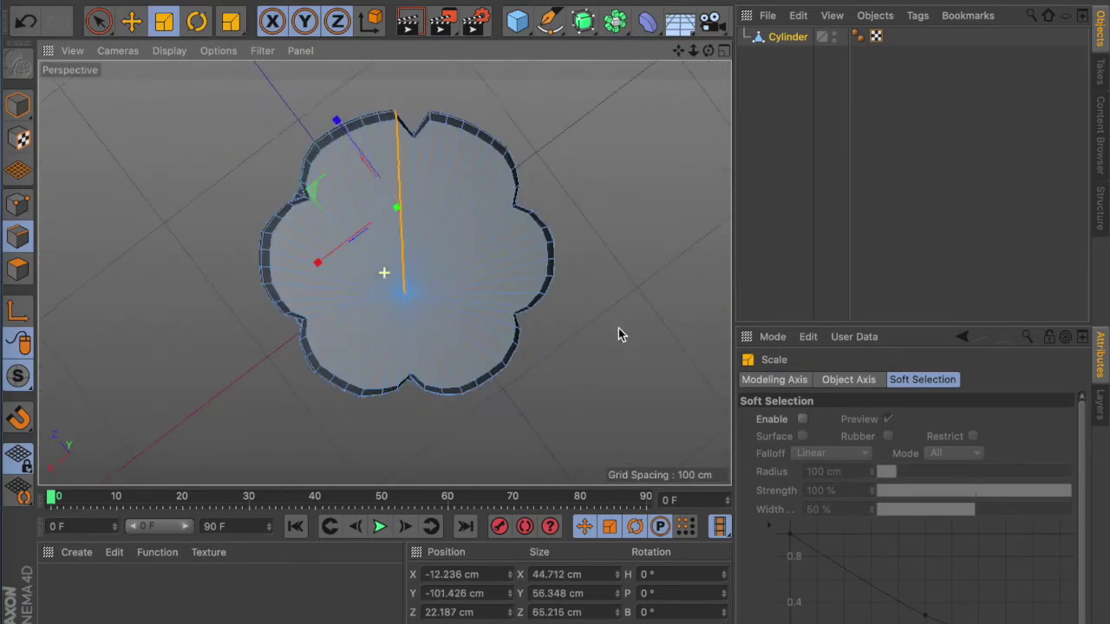
pyautogui.click(404, 154)
pyautogui.keyDown('alt'); pyautogui.moveTo(404, 153); pyautogui.dragTo(326, 192); pyautogui.keyUp('alt')
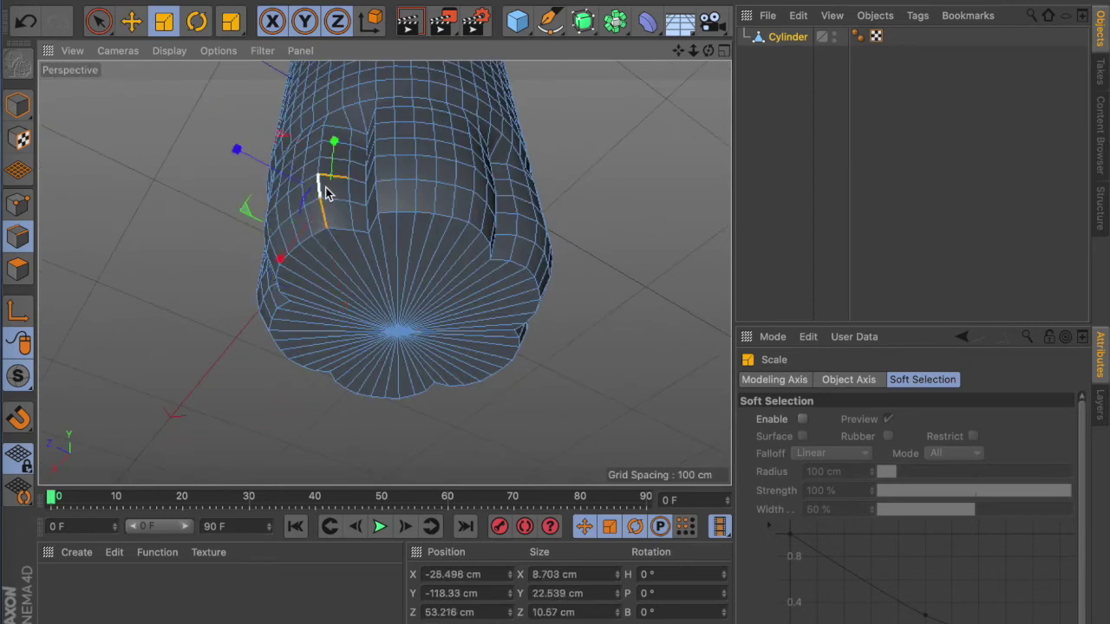
pyautogui.keyDown('alt'); pyautogui.moveTo(506, 234); pyautogui.dragTo(424, 304); pyautogui.keyUp('alt')
pyautogui.keyDown('alt'); pyautogui.moveTo(323, 208); pyautogui.dragTo(425, 221); pyautogui.keyUp('alt')
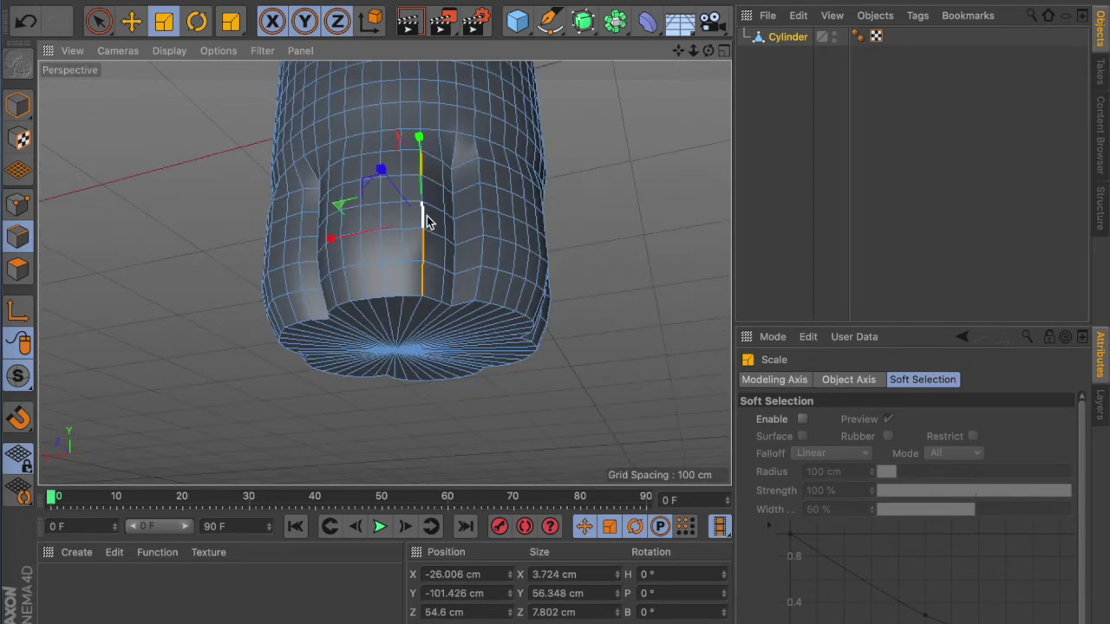
pyautogui.hotkey('ctrl', 'z')
pyautogui.moveTo(642, 357)
pyautogui.mouseDown()
pyautogui.moveTo(303, 252)
pyautogui.moveTo(619, 366)
pyautogui.moveTo(630, 261)
pyautogui.moveTo(451, 216)
pyautogui.mouseUp()
pyautogui.hotkey('ctrl', 'z')
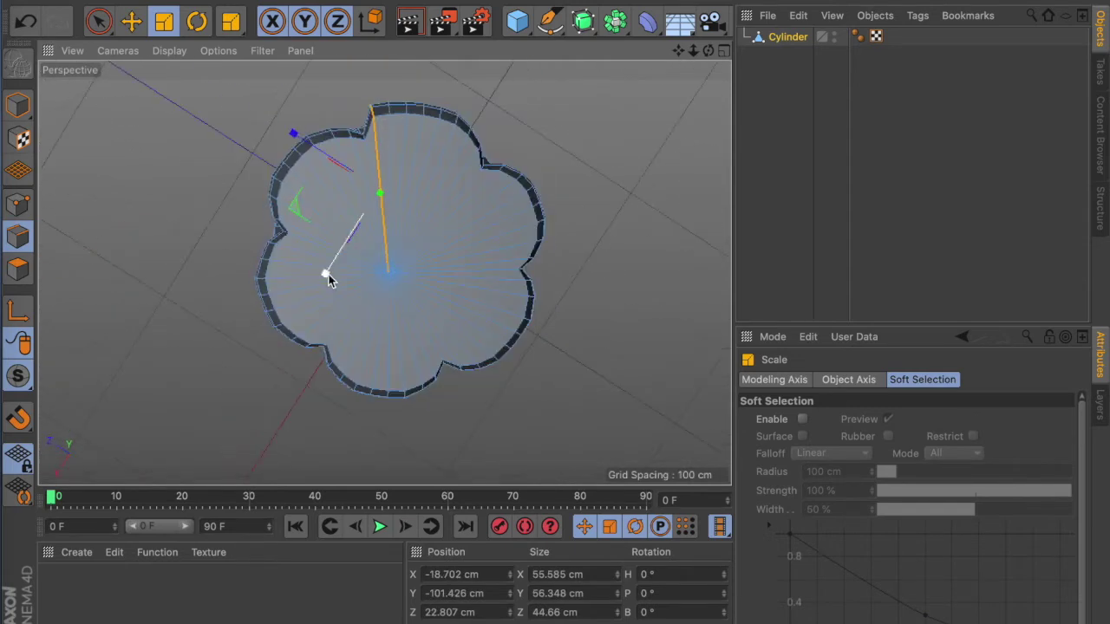
pyautogui.moveTo(299, 143)
pyautogui.mouseDown()
pyautogui.moveTo(396, 109)
pyautogui.moveTo(561, 256)
pyautogui.mouseUp()
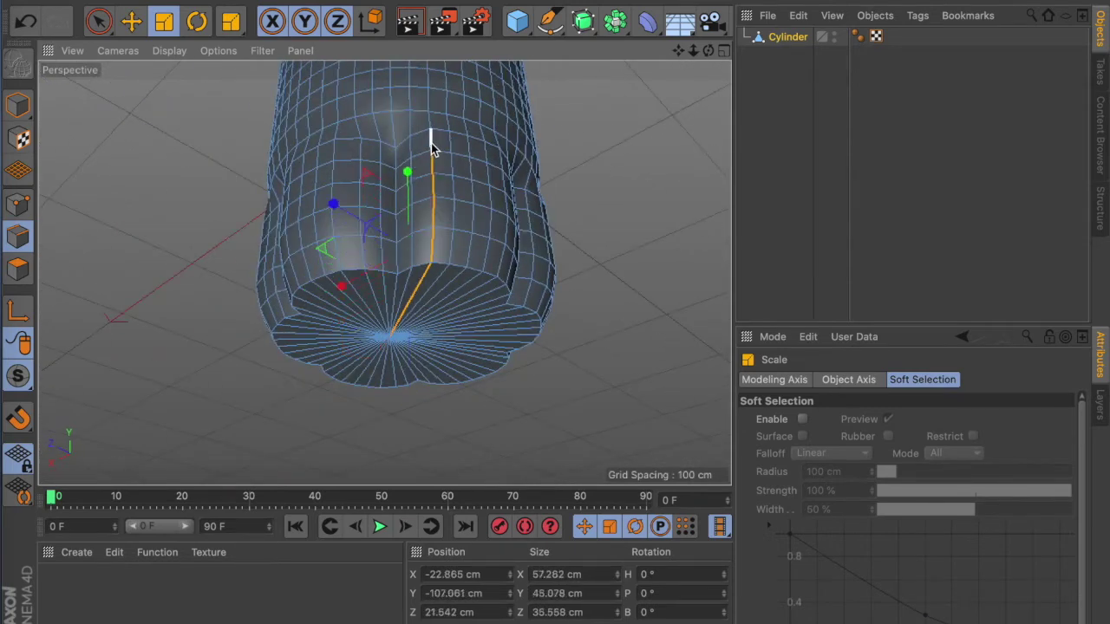
pyautogui.hotkey('ctrl', 'z')
pyautogui.hotkey('ctrl', 'z')
pyautogui.hotkey('ctrl', 'z')
pyautogui.hotkey('ctrl', 'z')
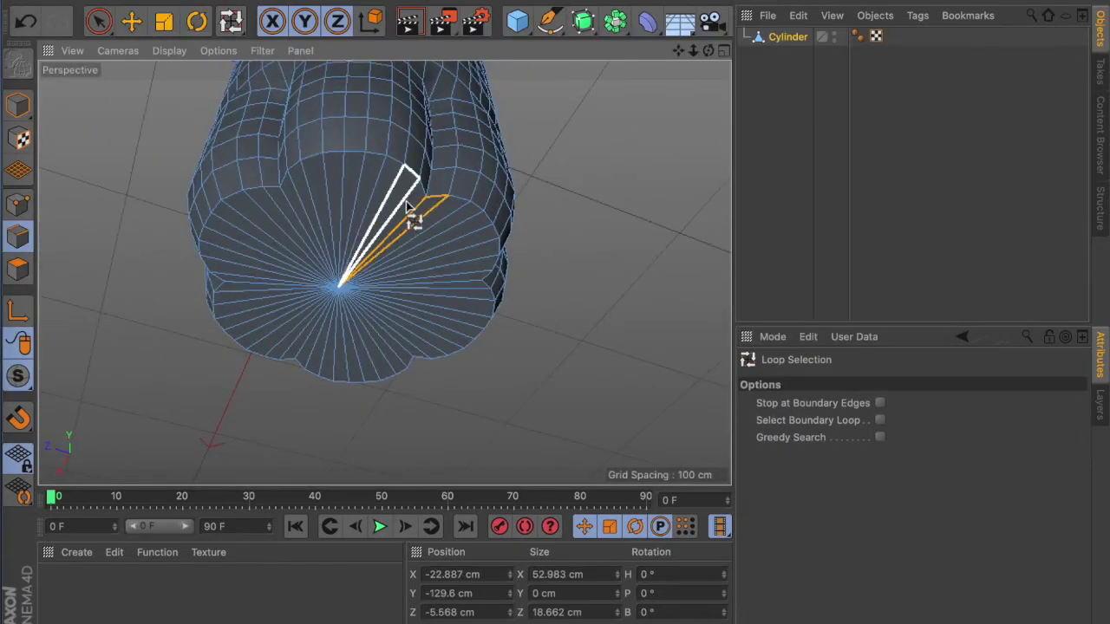
# Loop-select the bottom cap's boundary and orbit to a front view of the lower cylinder
pyautogui.click(411, 205)
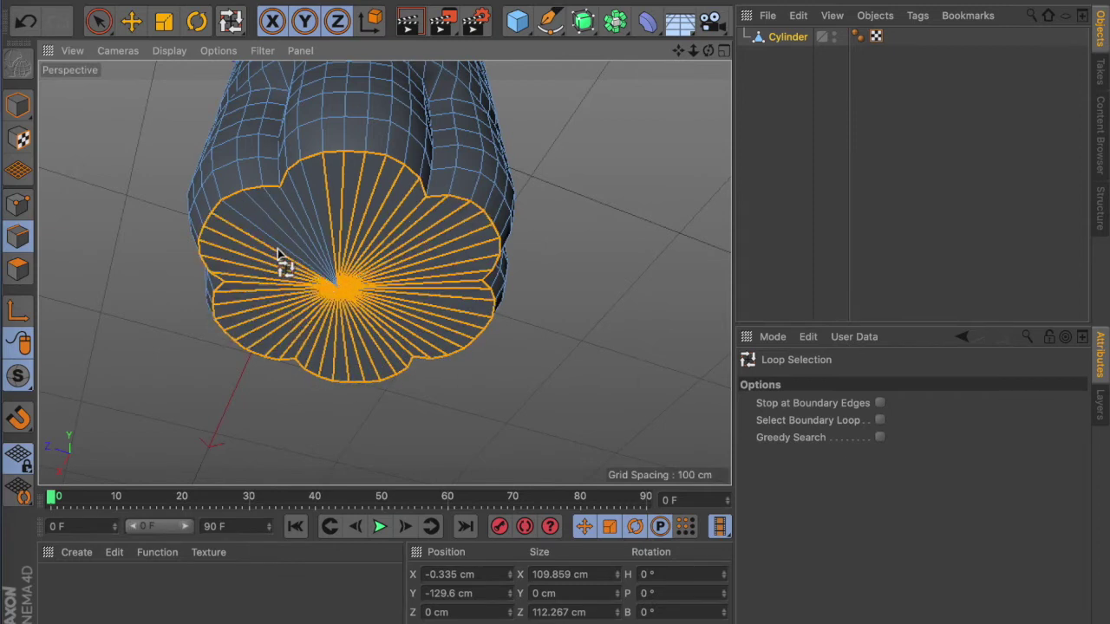
pyautogui.keyDown('alt'); pyautogui.moveTo(316, 227); pyautogui.dragTo(611, 346); pyautogui.keyUp('alt')
pyautogui.press('t')
pyautogui.keyDown('alt'); pyautogui.moveTo(550, 305); pyautogui.dragTo(408, 217); pyautogui.keyUp('alt')
pyautogui.press('u')
pyautogui.press('l')
pyautogui.press('t')
pyautogui.keyDown('alt'); pyautogui.moveTo(540, 272); pyautogui.dragTo(520, 280); pyautogui.keyUp('alt')
pyautogui.press('u')
pyautogui.press('l')
pyautogui.press('t')
pyautogui.moveTo(547, 336)
pyautogui.keyDown('alt'); pyautogui.mouseDown()
pyautogui.moveTo(608, 340)
pyautogui.moveTo(611, 357)
pyautogui.moveTo(522, 342)
pyautogui.mouseUp(); pyautogui.keyUp('alt')
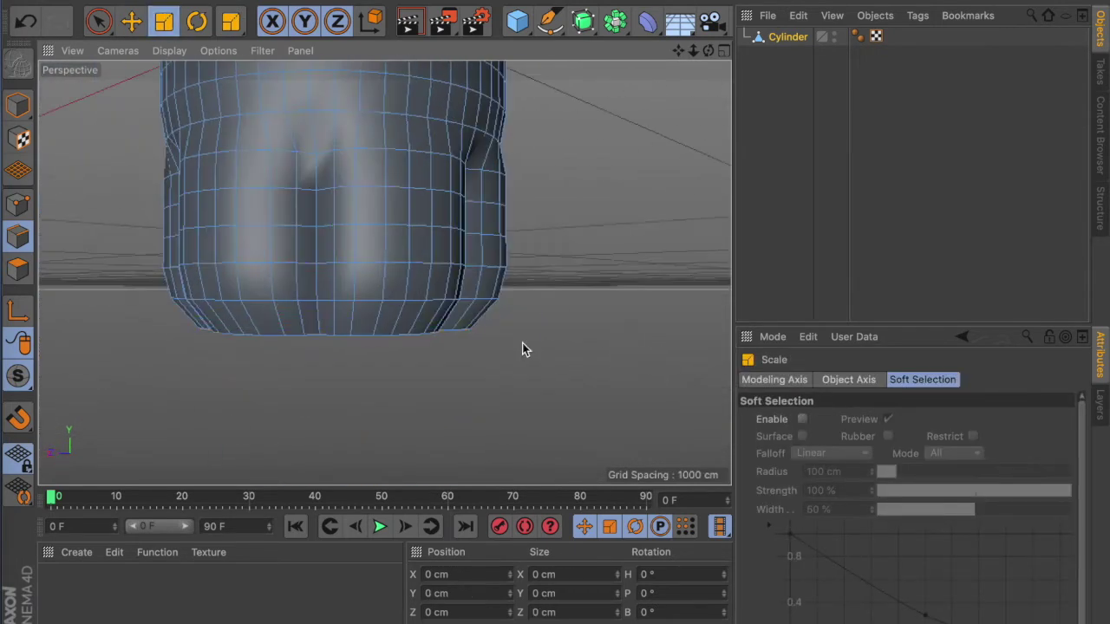
# Select a higher edge loop on the body and scale it slightly
pyautogui.press('u')
pyautogui.press('l')
pyautogui.click(507, 264)
pyautogui.press('t')
pyautogui.moveTo(604, 284); pyautogui.dragTo(612, 259)
# Add two more edge loops to the selection on the lower body
pyautogui.press('u')
pyautogui.press('l')
pyautogui.keyDown('shift'); pyautogui.click(421, 227); pyautogui.keyUp('shift')
pyautogui.keyDown('shift'); pyautogui.click(422, 191); pyautogui.keyUp('shift')
pyautogui.press('t')
# Select the bottom edge loop instead and widen it slightly
pyautogui.press('u')
pyautogui.press('l')
pyautogui.click(415, 299)
pyautogui.press('t')
pyautogui.moveTo(529, 342)
pyautogui.mouseDown()
pyautogui.moveTo(560, 344)
pyautogui.moveTo(524, 342)
pyautogui.mouseUp()
# Select a higher edge loop, clear it, then scale the selected loop
pyautogui.press('u')
pyautogui.press('l')
pyautogui.click(390, 324)
pyautogui.press('t')
pyautogui.click(524, 340)
pyautogui.press('u')
pyautogui.press('l')
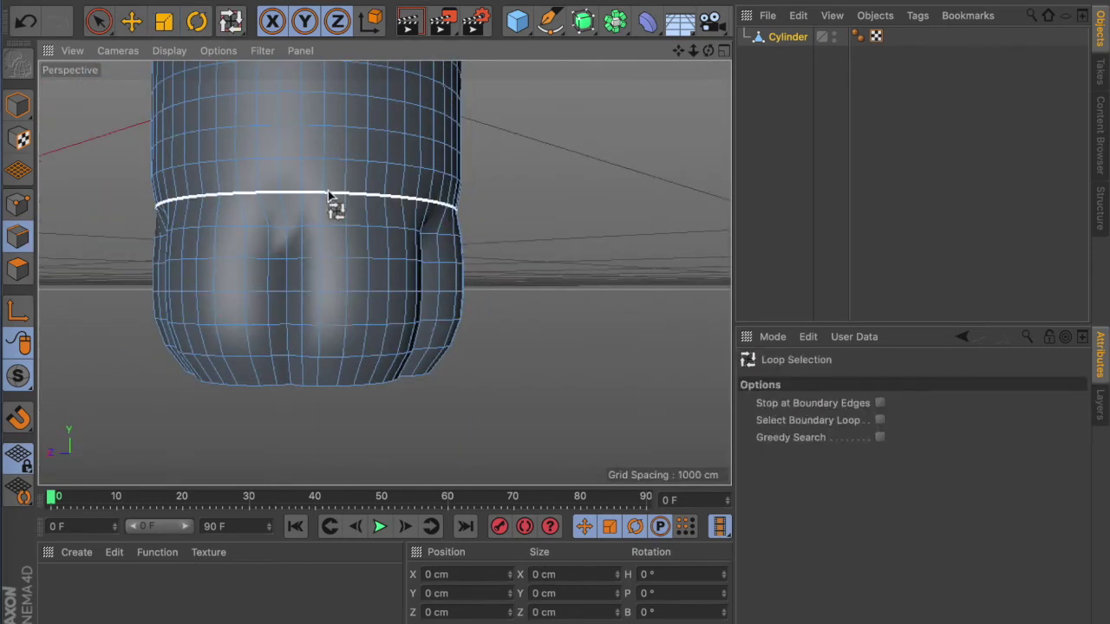
pyautogui.press('t')
pyautogui.moveTo(486, 290); pyautogui.dragTo(498, 291)
# Drag-select three body loops, deselect them, and pick a single loop higher up
pyautogui.press('u')
pyautogui.press('l')
pyautogui.moveTo(374, 182); pyautogui.dragTo(458, 160)
pyautogui.press('t')
pyautogui.click(554, 179)
pyautogui.press('u')
pyautogui.press('l')
pyautogui.click(414, 148)
pyautogui.press('t')
pyautogui.hotkey('ctrl', 'r')
# Try selecting edge loops near the waist, then clear the selection
pyautogui.press('u')
pyautogui.press('l')
pyautogui.click(446, 233)
pyautogui.press('t')
pyautogui.press('u')
pyautogui.press('l')
pyautogui.click(407, 193)
pyautogui.press('t')
pyautogui.hotkey('ctrl', 'r')
pyautogui.click(547, 214)
# Select the waist edge loop and pinch it inward
pyautogui.press('u')
pyautogui.press('l')
pyautogui.click(473, 234)
pyautogui.press('t')
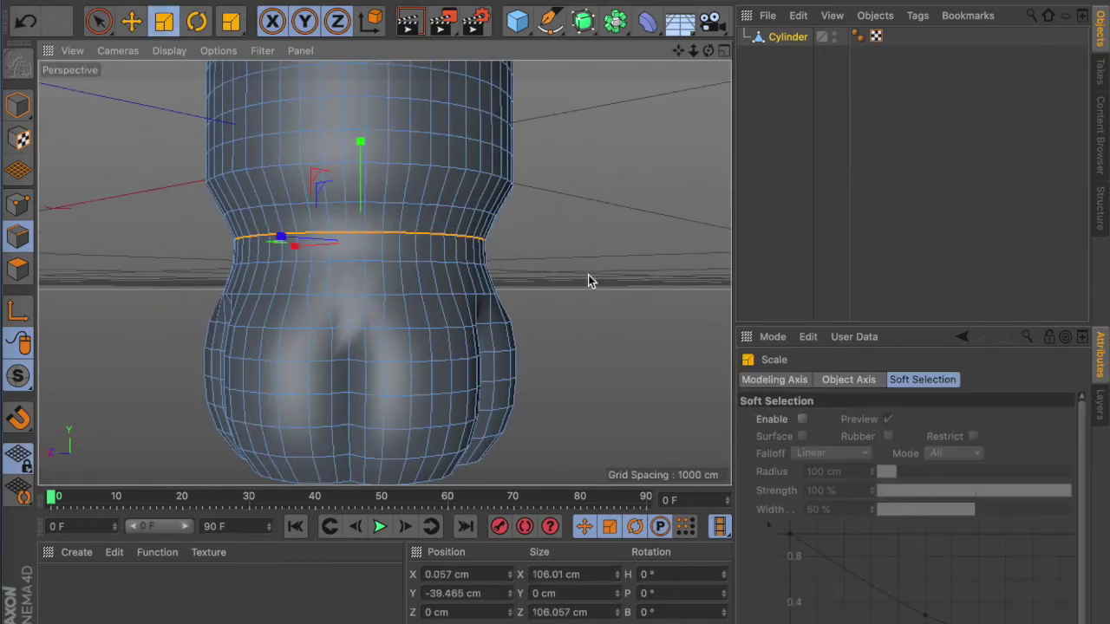
pyautogui.press('u')
pyautogui.press('l')
pyautogui.press('t')
pyautogui.moveTo(485, 233); pyautogui.dragTo(442, 228)
# Shrink the loop above the waist to about 88 percent, then select a higher loop
pyautogui.press('u')
pyautogui.press('l')
pyautogui.click(486, 184)
pyautogui.press('t')
pyautogui.moveTo(656, 178)
pyautogui.mouseDown()
pyautogui.moveTo(513, 152)
pyautogui.moveTo(520, 173)
pyautogui.mouseUp()
pyautogui.scroll(2, 590, 233)
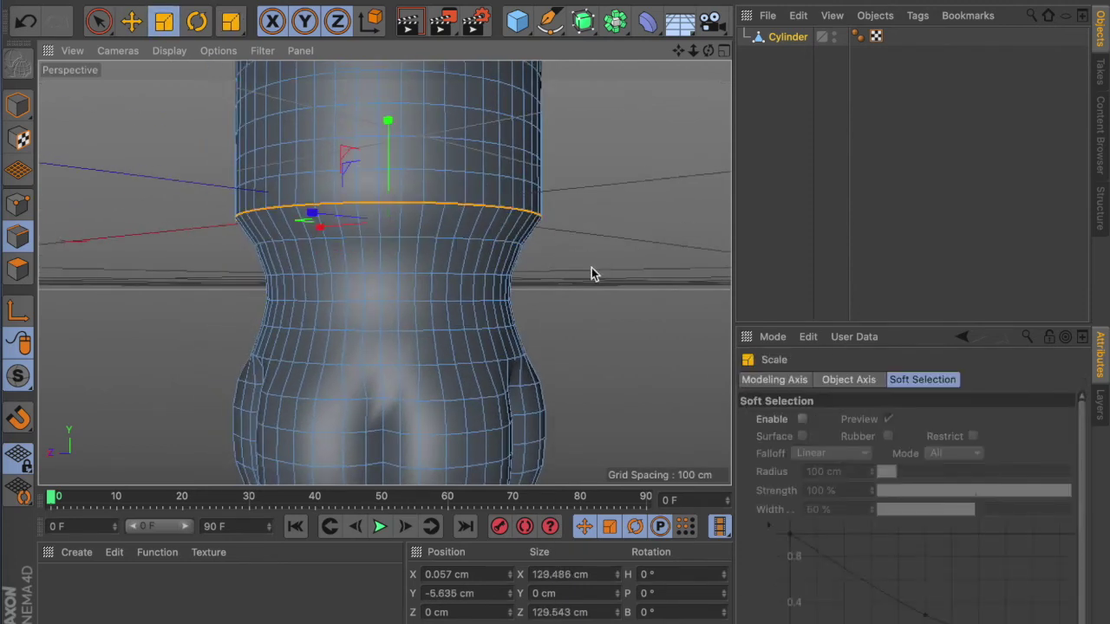
pyautogui.press('u')
pyautogui.press('l')
pyautogui.click(481, 227)
# Place the Cylinder inside a Subdivision Surface to smooth it
pyautogui.press('t')
pyautogui.hotkey('ctrl', 'r')
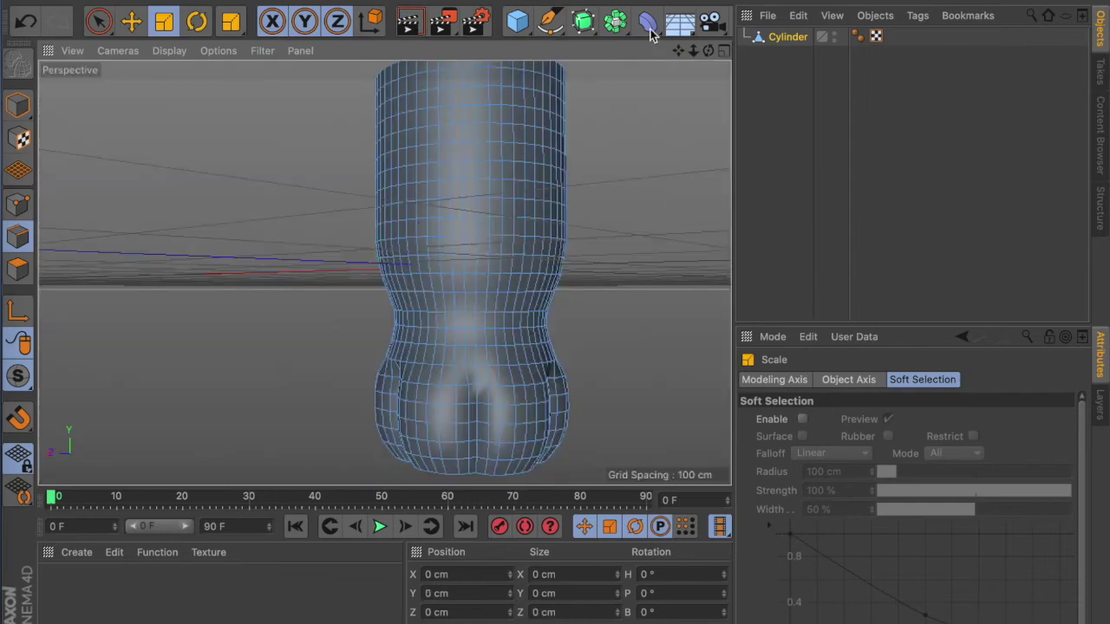
pyautogui.keyDown('alt'); pyautogui.click(583, 20); pyautogui.keyUp('alt')
pyautogui.hotkey('ctrl', 'r')
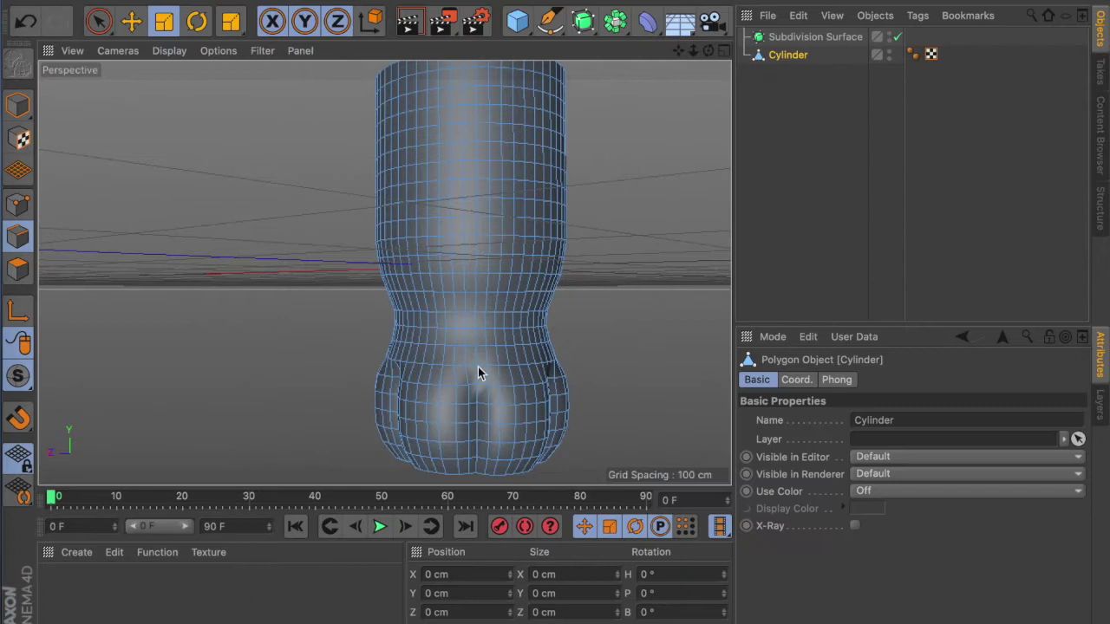
# Select waist edges, drag them outward, then pick a face on the waist
pyautogui.click(478, 327)
pyautogui.moveTo(613, 337)
pyautogui.keyDown('alt'); pyautogui.mouseDown()
pyautogui.moveTo(396, 318)
pyautogui.moveTo(449, 345)
pyautogui.mouseUp(); pyautogui.keyUp('alt')
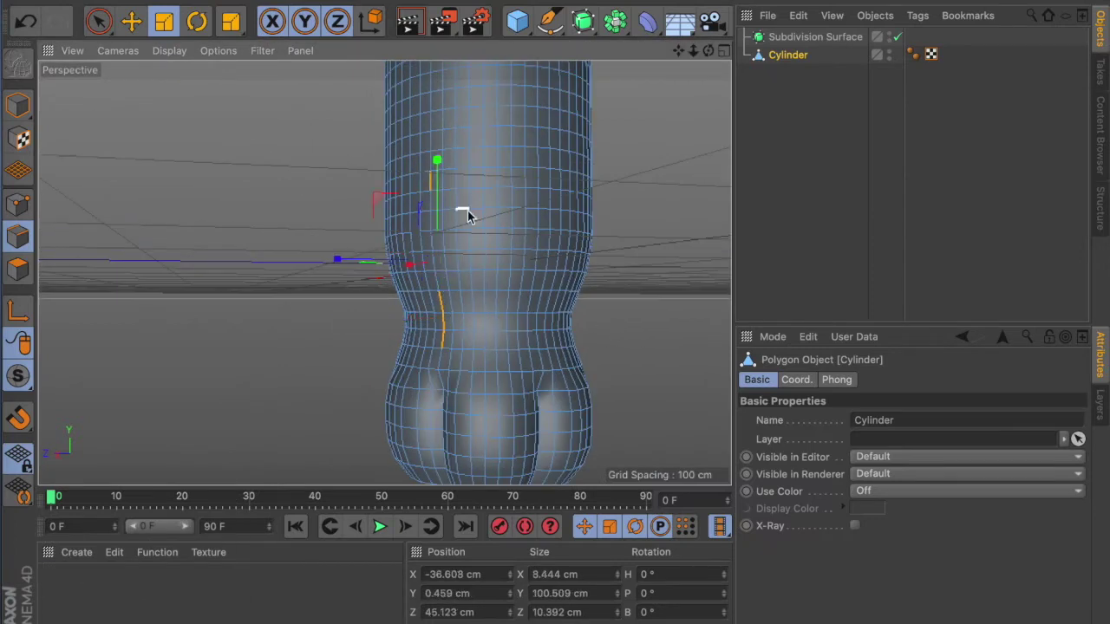
pyautogui.keyDown('alt'); pyautogui.moveTo(467, 216); pyautogui.dragTo(401, 201); pyautogui.keyUp('alt')
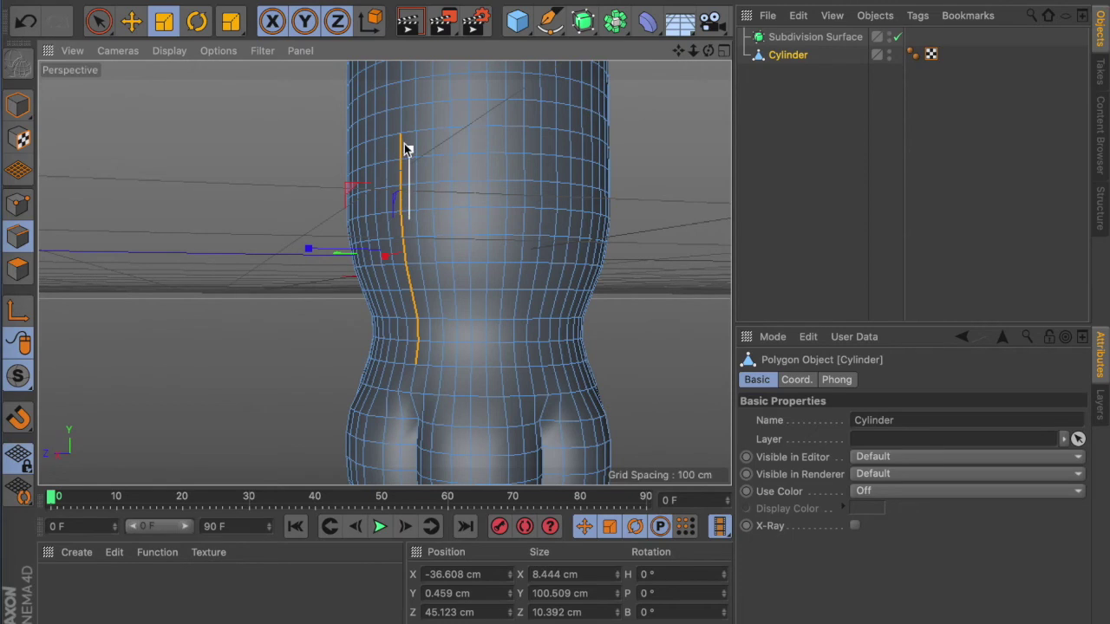
pyautogui.keyDown('alt'); pyautogui.moveTo(416, 200); pyautogui.dragTo(563, 327); pyautogui.keyUp('alt')
pyautogui.moveTo(364, 260)
pyautogui.mouseDown()
pyautogui.moveTo(280, 263)
pyautogui.moveTo(391, 406)
pyautogui.mouseUp()
pyautogui.press('e')
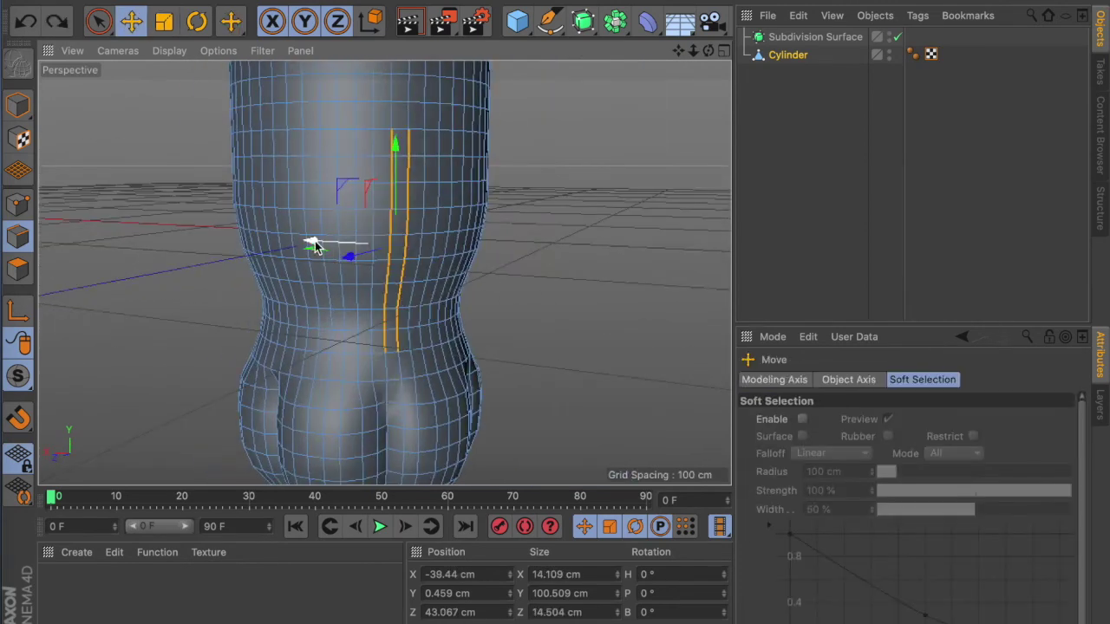
pyautogui.press('Return')
pyautogui.click(382, 345)
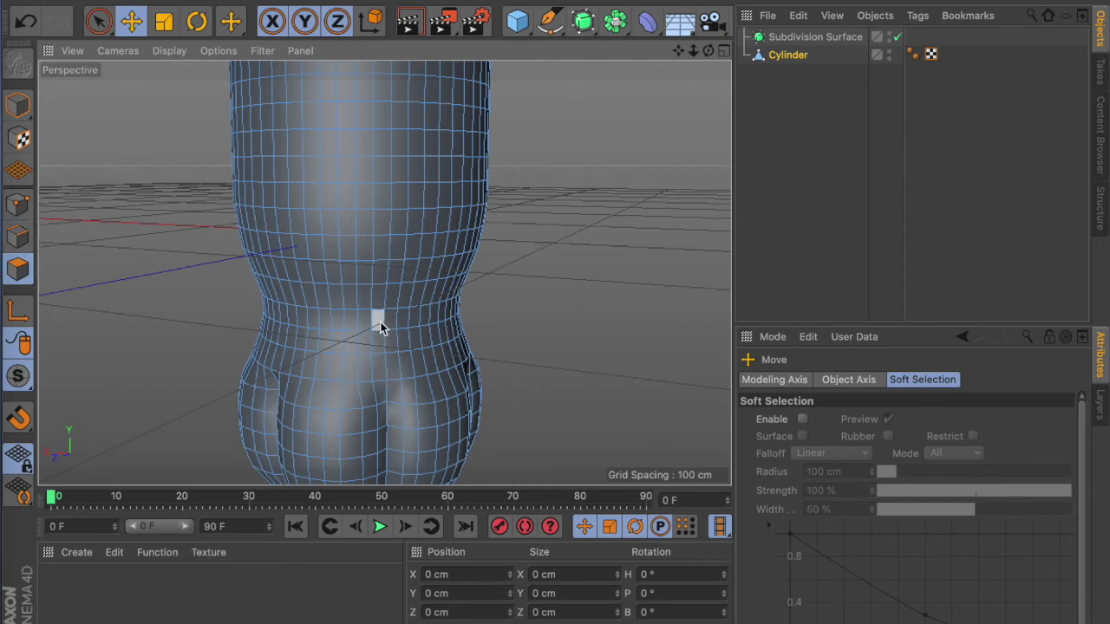
pyautogui.moveTo(382, 282)
pyautogui.keyDown('alt'); pyautogui.mouseDown()
pyautogui.moveTo(559, 336)
pyautogui.moveTo(408, 280)
pyautogui.mouseUp(); pyautogui.keyUp('alt')
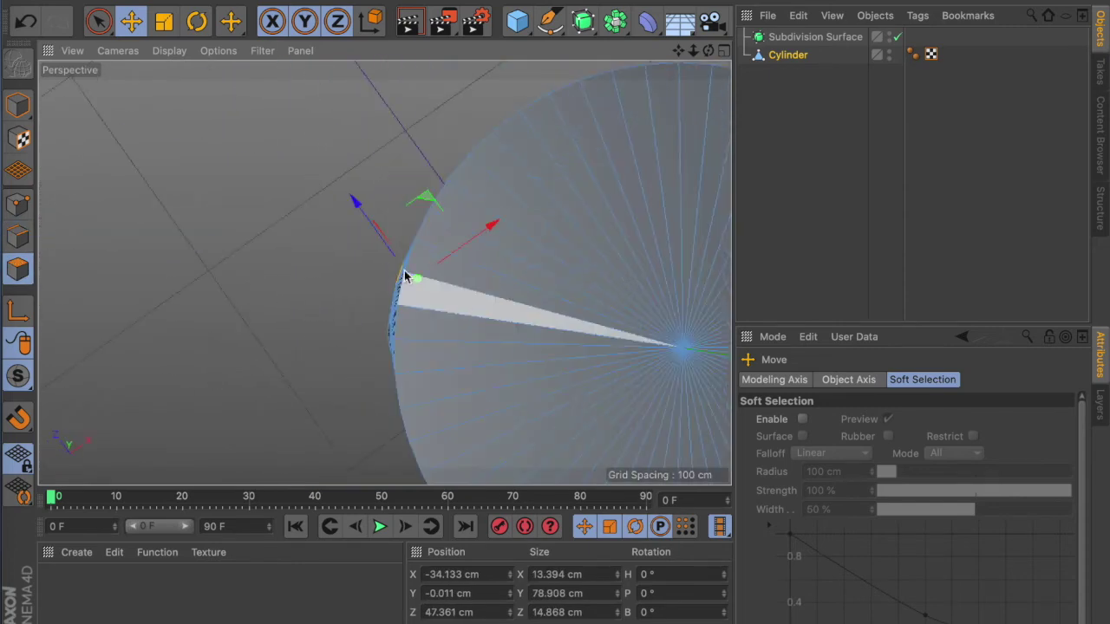
pyautogui.keyDown('alt'); pyautogui.moveTo(325, 314); pyautogui.dragTo(623, 181); pyautogui.keyUp('alt')
# Select and clear a body edge loop, undo, then check the reference bottle images in Chrome
pyautogui.click(651, 334)
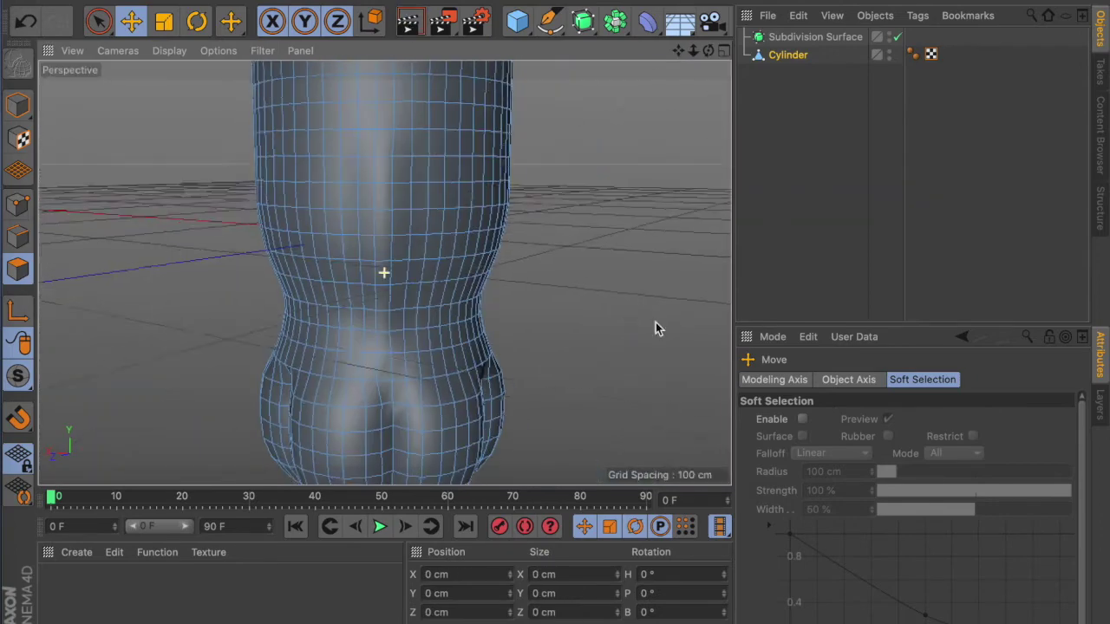
pyautogui.keyDown('alt'); pyautogui.moveTo(651, 334); pyautogui.dragTo(416, 293); pyautogui.keyUp('alt')
pyautogui.click(524, 294)
pyautogui.moveTo(524, 294)
pyautogui.keyDown('alt'); pyautogui.mouseDown()
pyautogui.moveTo(312, 245)
pyautogui.moveTo(595, 283)
pyautogui.mouseUp(); pyautogui.keyUp('alt')
pyautogui.click(594, 283)
pyautogui.hotkey('ctrl', 'z')
pyautogui.click(614, 317)
pyautogui.moveTo(1, 313)
pyautogui.click(11, 217)
# Loop-select the top rim, raise and taper it, then pick the shoulder and neck rim loops
pyautogui.press('u')
pyautogui.press('l')
pyautogui.keyDown('alt'); pyautogui.moveTo(595, 166); pyautogui.dragTo(558, 193); pyautogui.keyUp('alt')
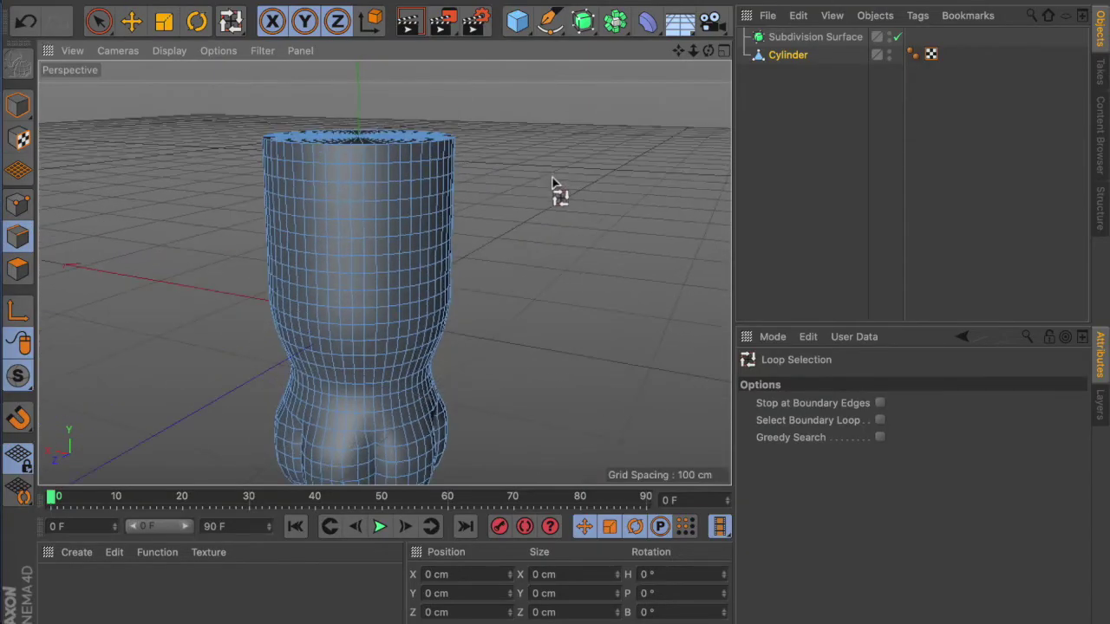
pyautogui.click(378, 201)
pyautogui.keyDown('shift'); pyautogui.click(342, 227); pyautogui.keyUp('shift')
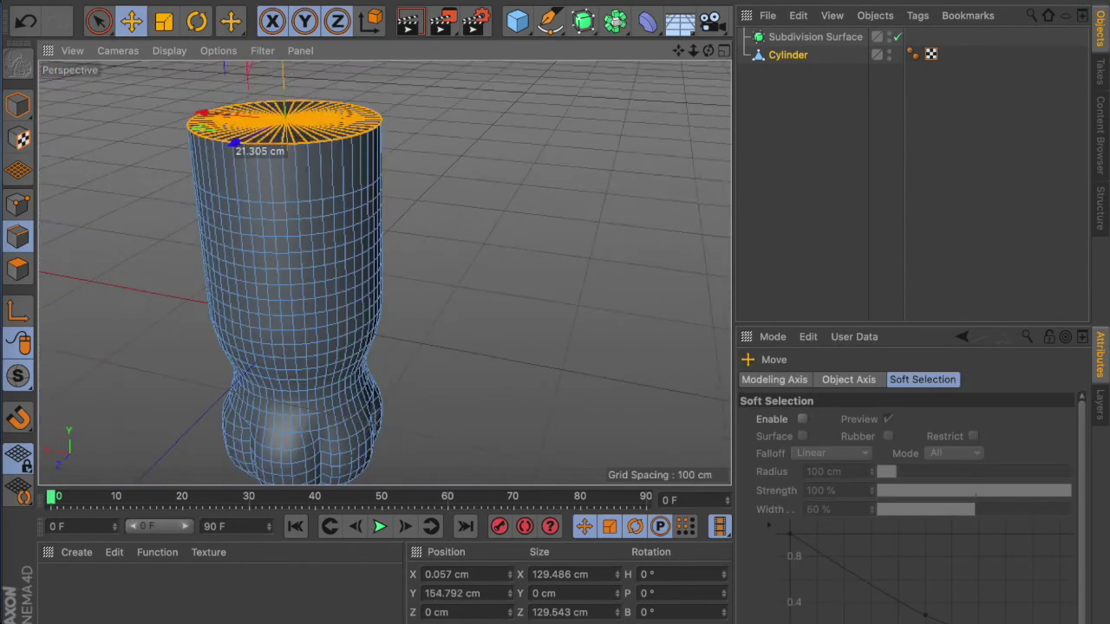
pyautogui.moveTo(226, 148)
pyautogui.mouseDown()
pyautogui.moveTo(286, 108)
pyautogui.moveTo(231, 136)
pyautogui.mouseUp()
pyautogui.press('t')
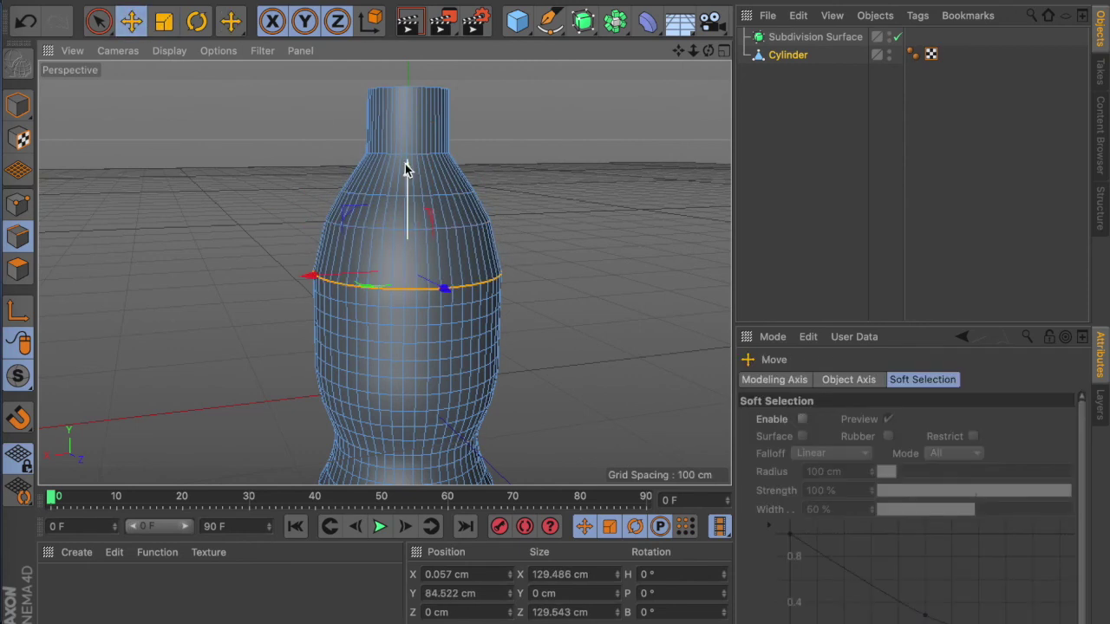
pyautogui.click(407, 26)
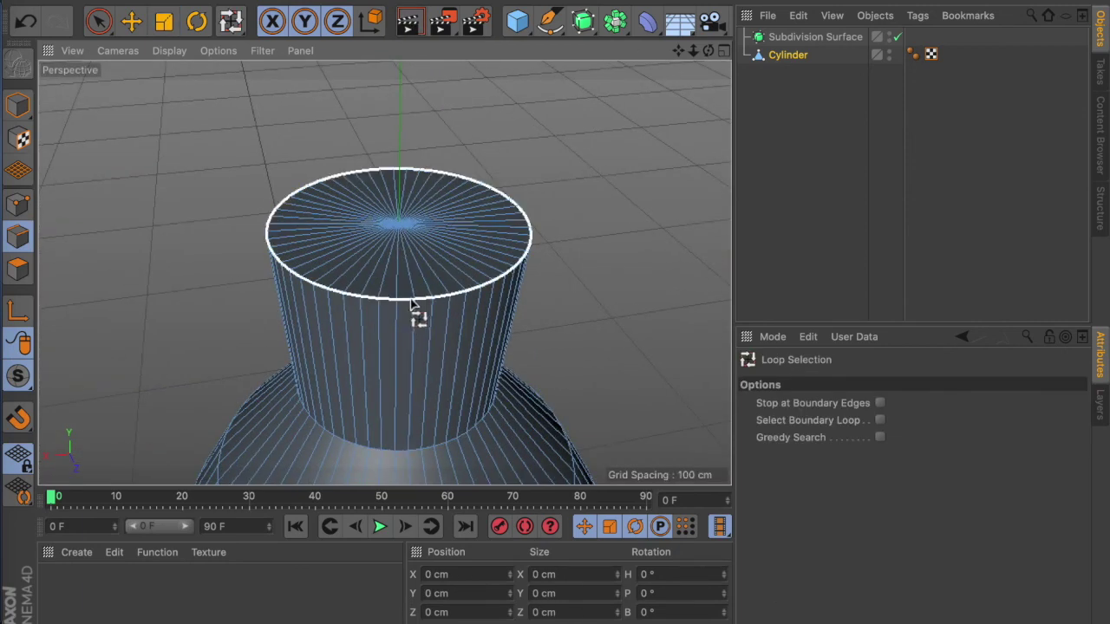
pyautogui.click(412, 303)
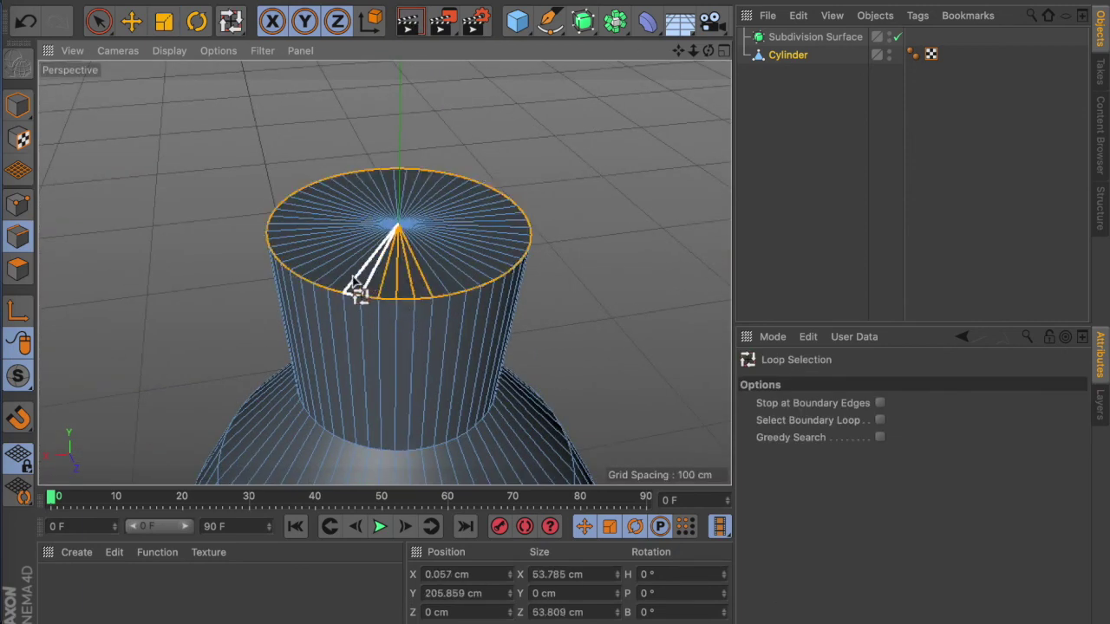